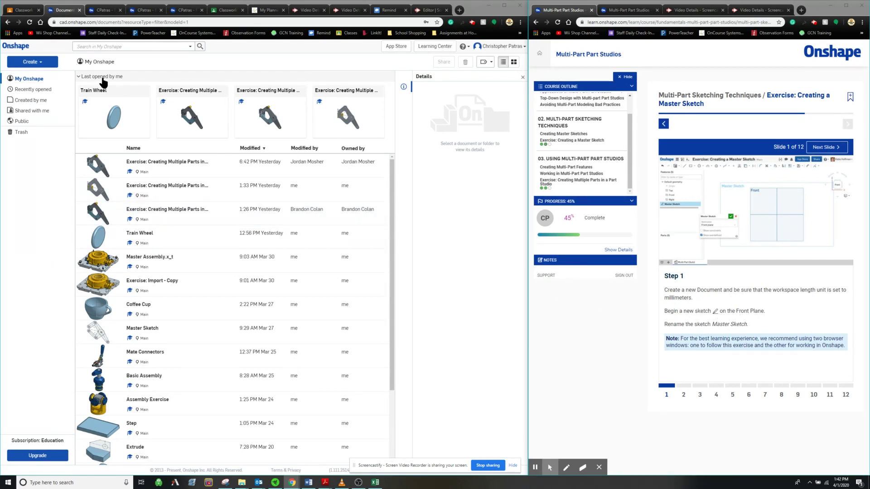
Create a new document named with the user's prefix plus 'Exercise Creating a Master Sketch'
left_click(30, 62)
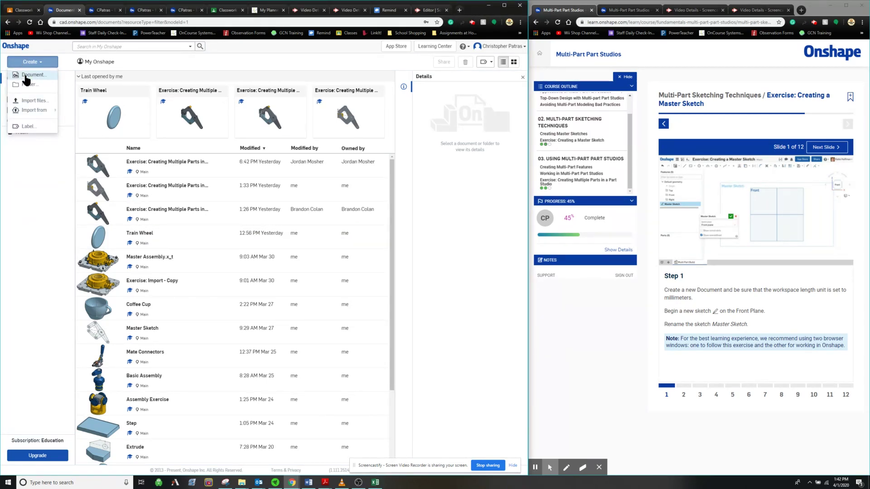
left_click(27, 76)
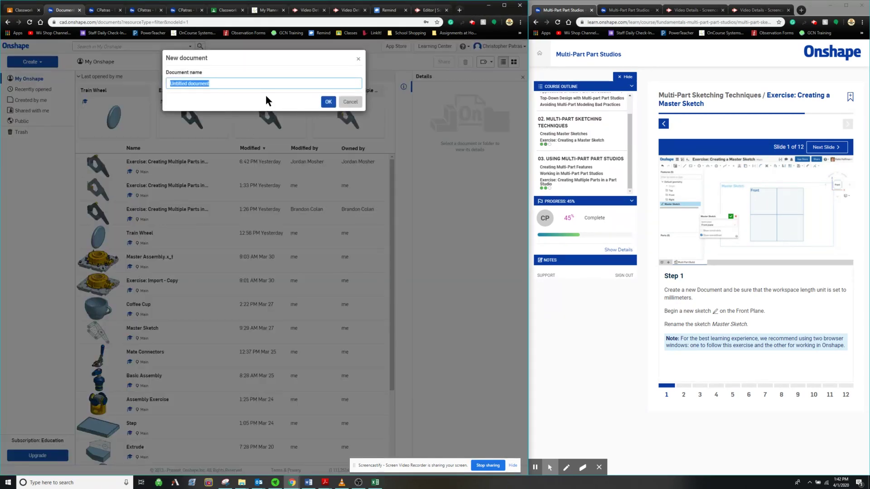
type("Master Sketch")
key("BackSpace")
key("BackSpace")
key("BackSpace")
key("BackSpace")
key("BackSpace")
key("BackSpace")
key("BackSpace")
key("BackSpace")
key("BackSpace")
key("BackSpace")
key("BackSpace")
key("BackSpace")
key("BackSpace")
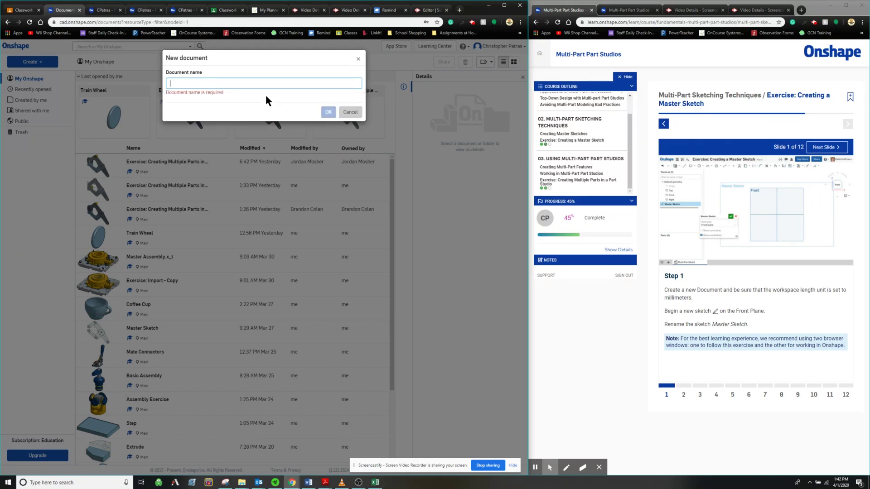
type("CPatras ")
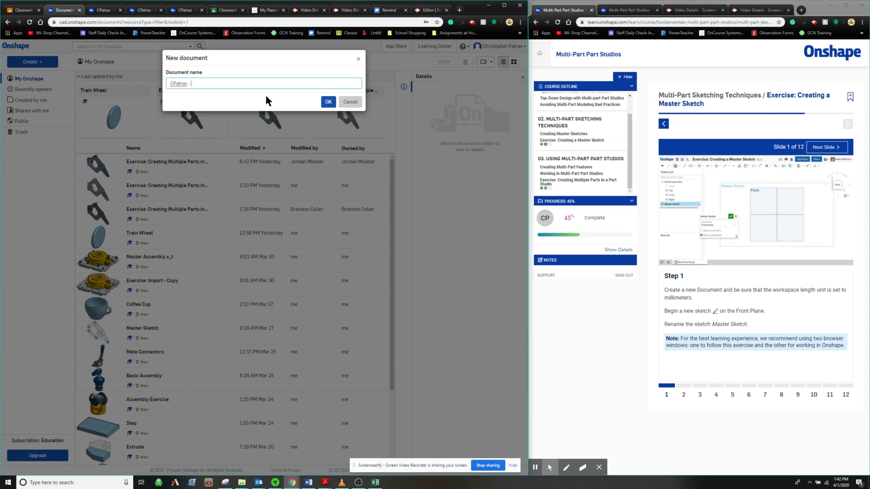
type("- Exercise ")
type("Creating a Master Sketch")
key("Return")
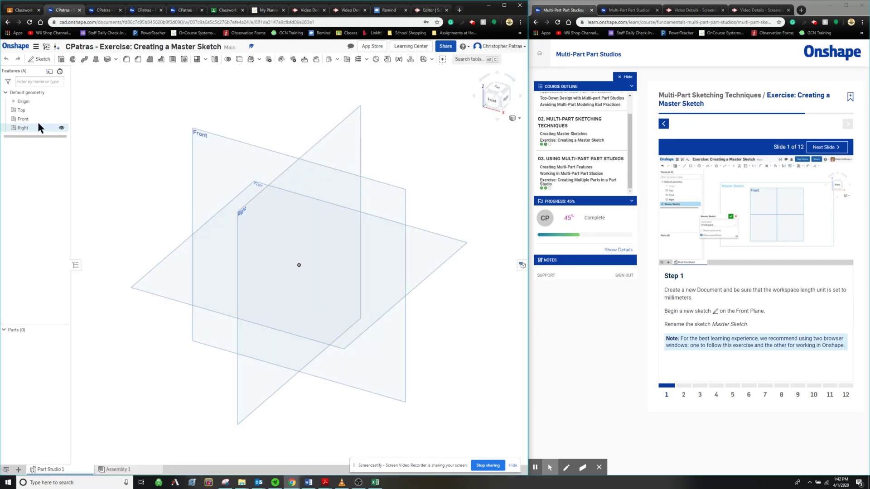
Add a sketch on the Front plane, rename Sketch 1 to 'Master Sketch', and close it
left_click(38, 59)
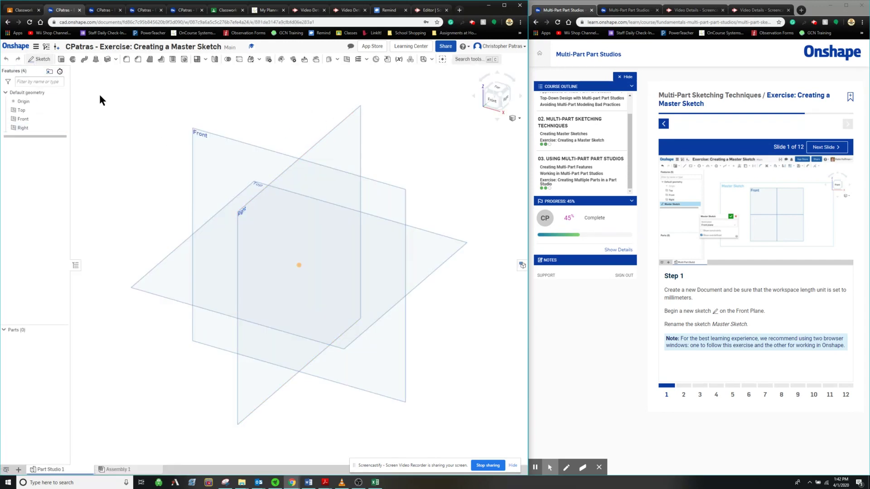
left_click(204, 138)
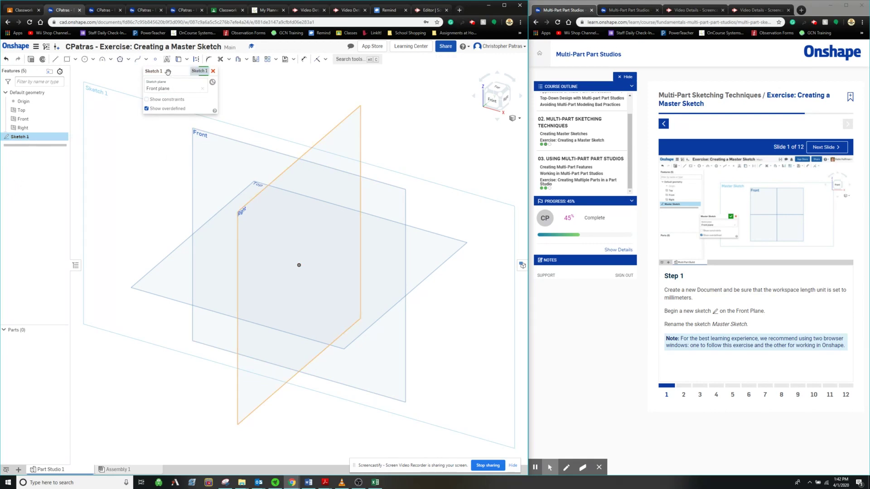
left_click_drag(166, 74, 163, 95)
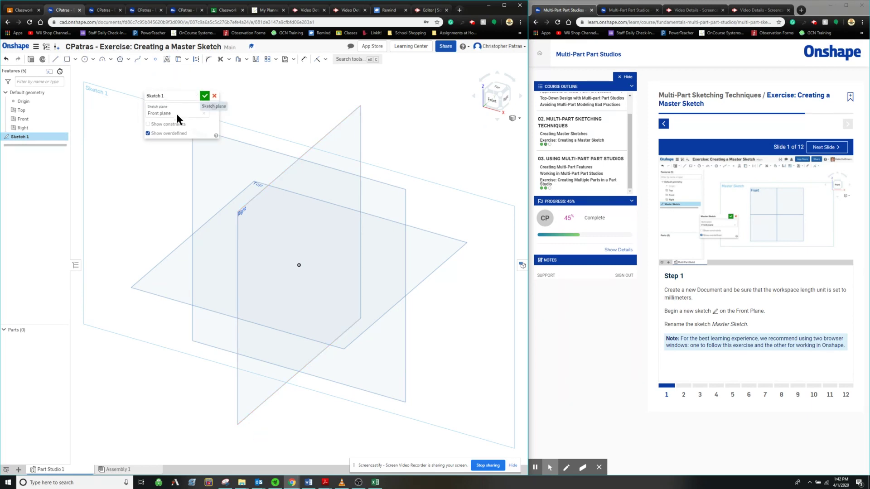
left_click(195, 97)
key("BackSpace")
type("Master Sket")
key("Return")
left_click(204, 96)
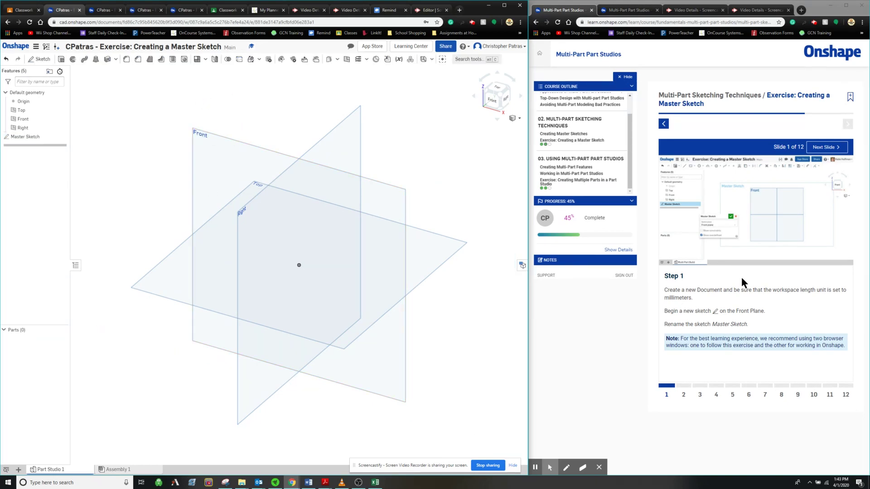
Advance the exercise to Step 2 and view the Front plane head-on, centred on screen
left_click(823, 149)
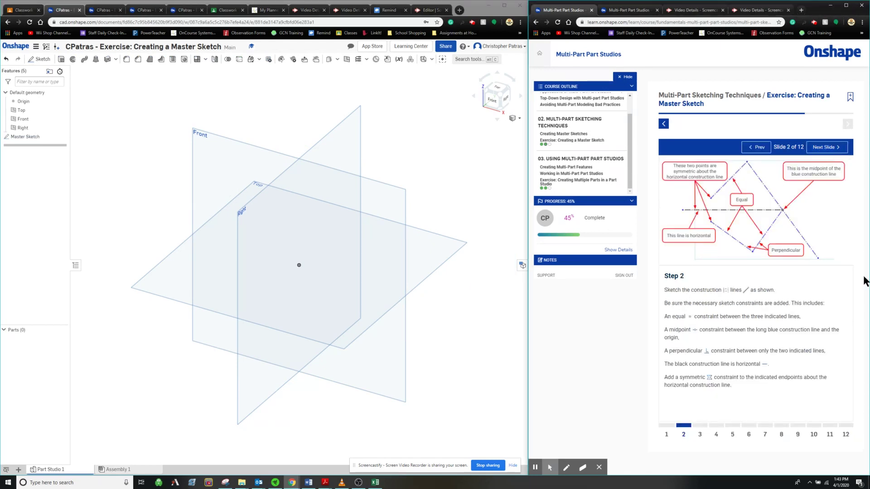
scroll(341, 199, "down", 1)
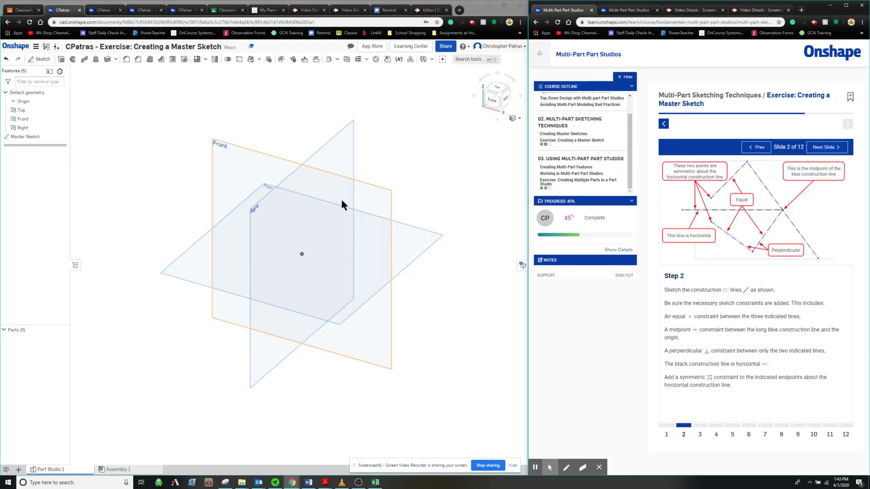
left_click(485, 100)
middle_click_drag(406, 148, 386, 160)
scroll(387, 162, "down", 2)
scroll(398, 168, "up", 1)
scroll(397, 173, "up", 2)
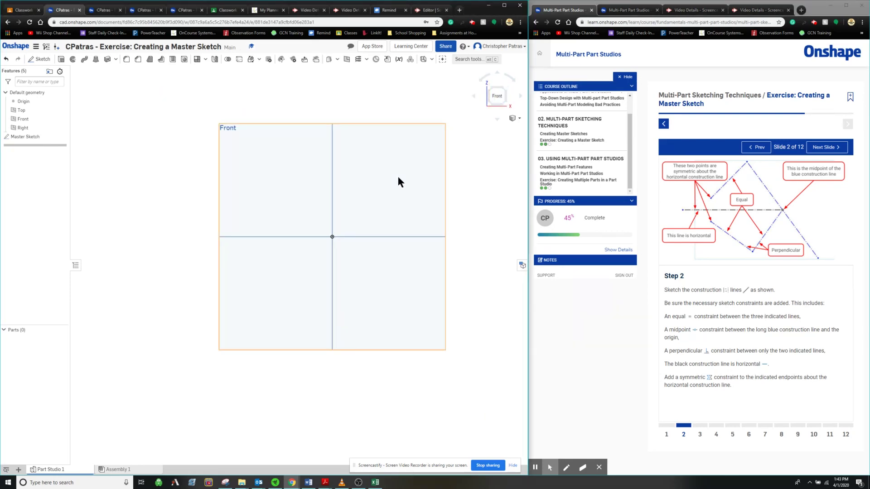
middle_click_drag(423, 143, 416, 146)
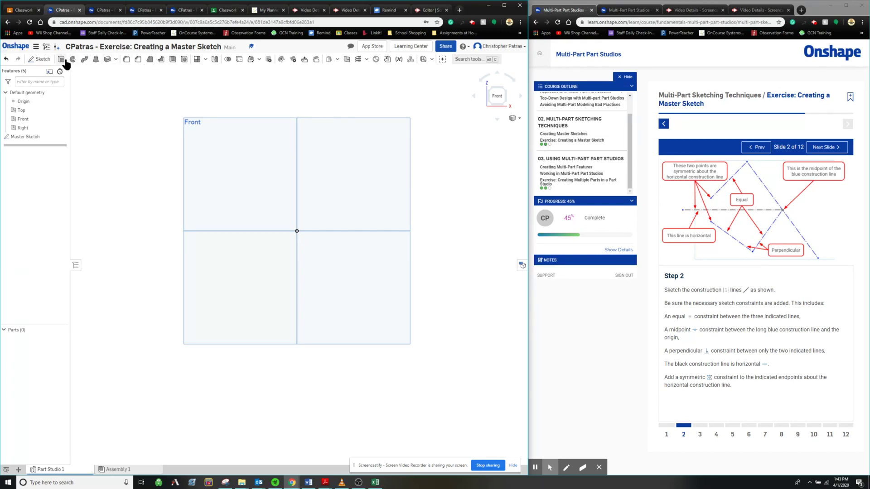
Reopen Master Sketch for editing from the Features list
left_click(32, 137)
double_click(32, 138)
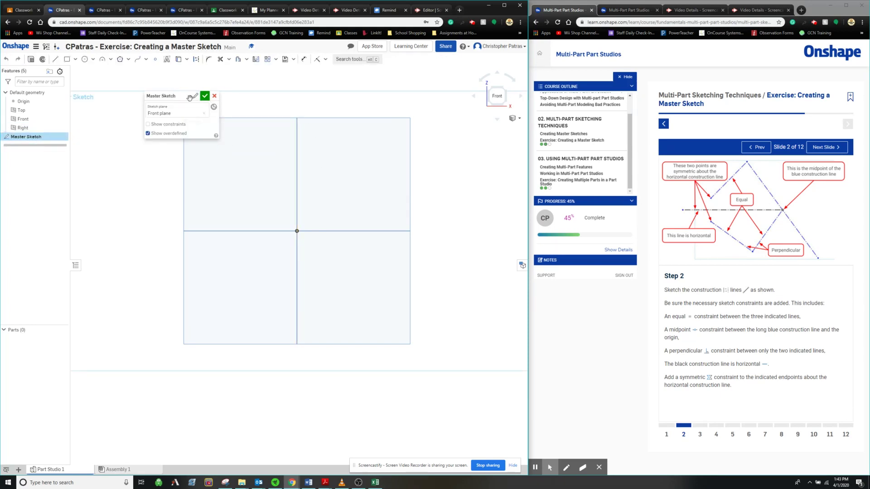
left_click_drag(190, 98, 119, 73)
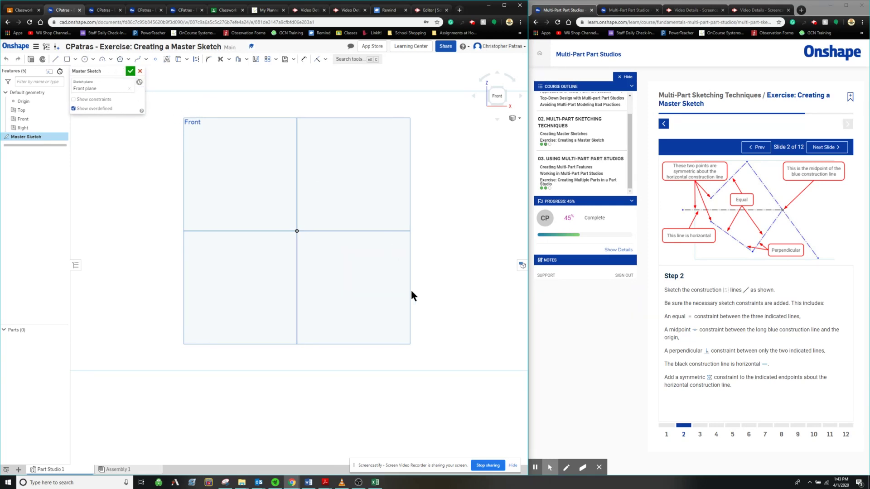
Draw a long horizontal line across the origin and start a line up from its right end
left_click(56, 59)
left_click(436, 231)
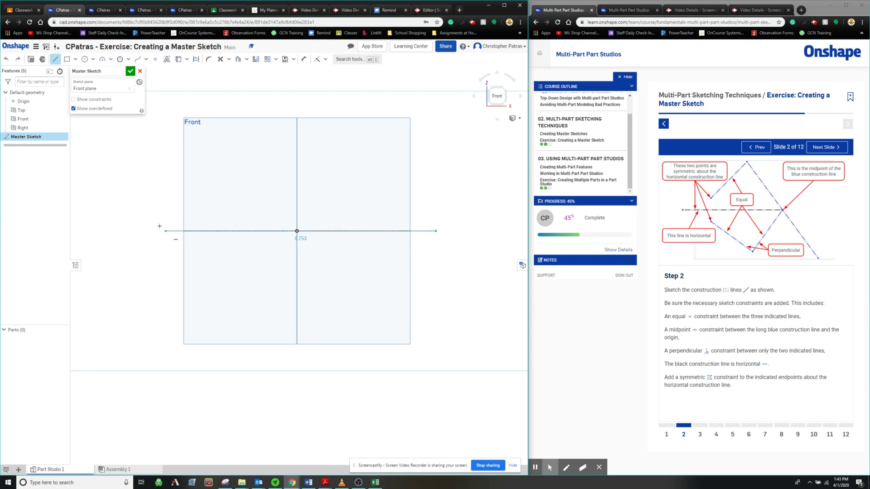
left_click(98, 231)
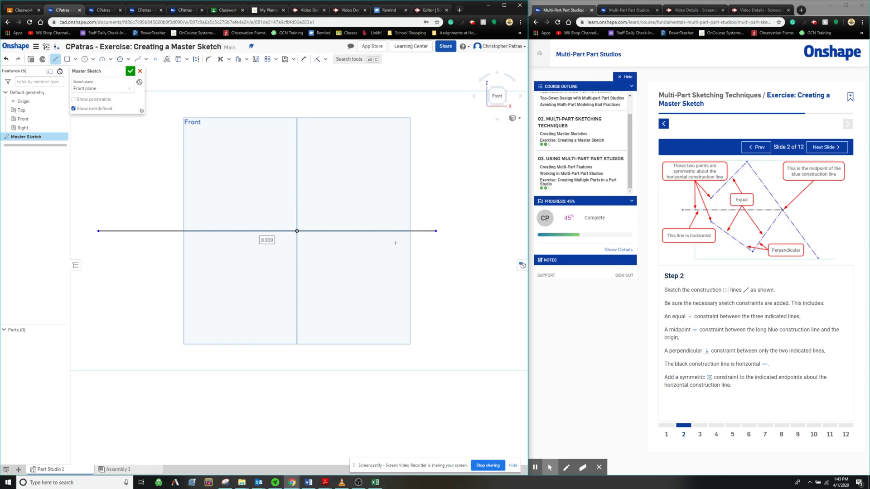
scroll(405, 240, "down", 2)
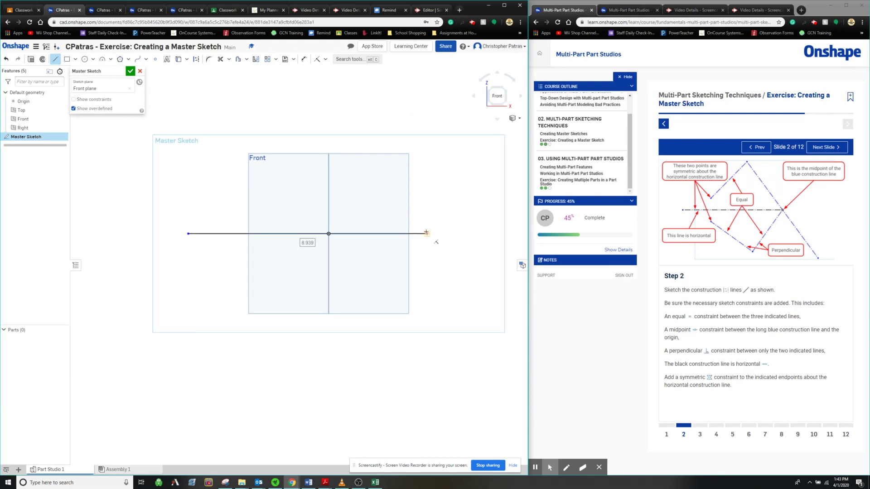
left_click_drag(426, 234, 423, 214)
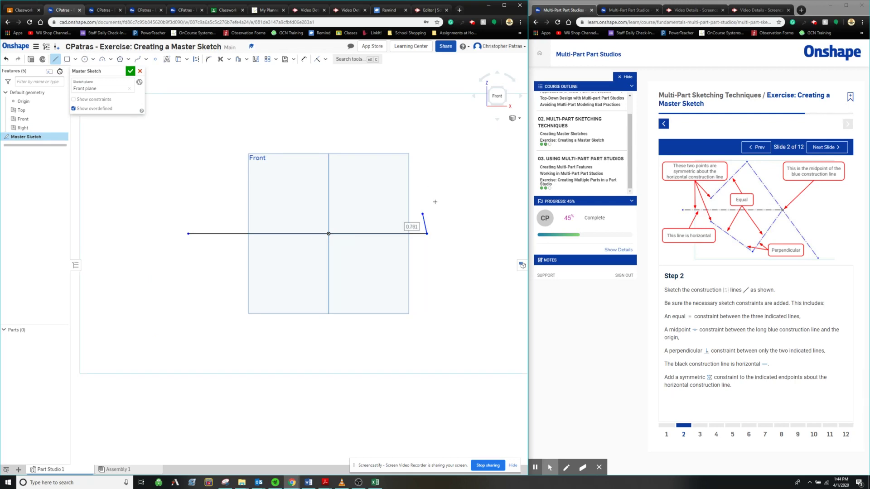
key("Escape")
left_click(424, 224)
key("Delete")
key("l")
left_click(426, 234)
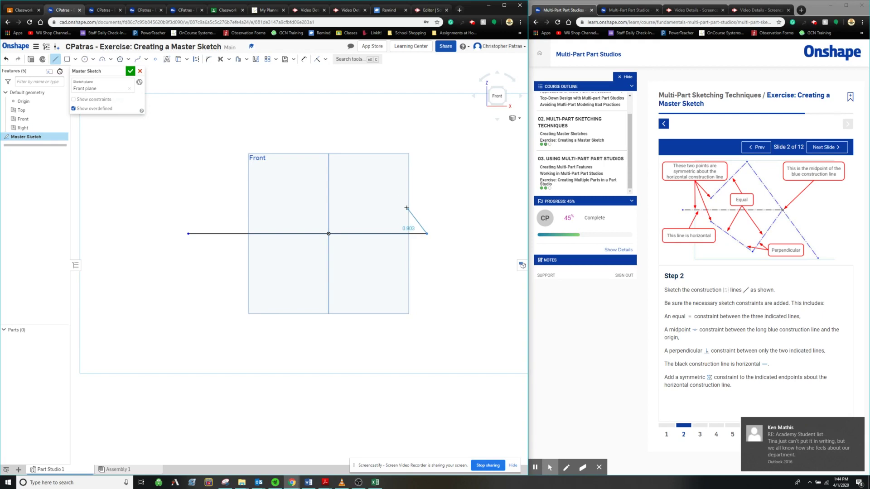
left_click(332, 113)
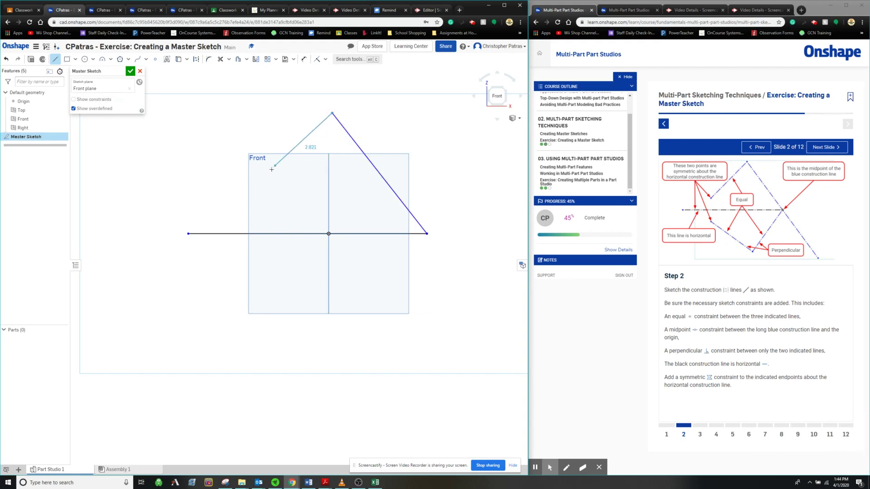
left_click(249, 187)
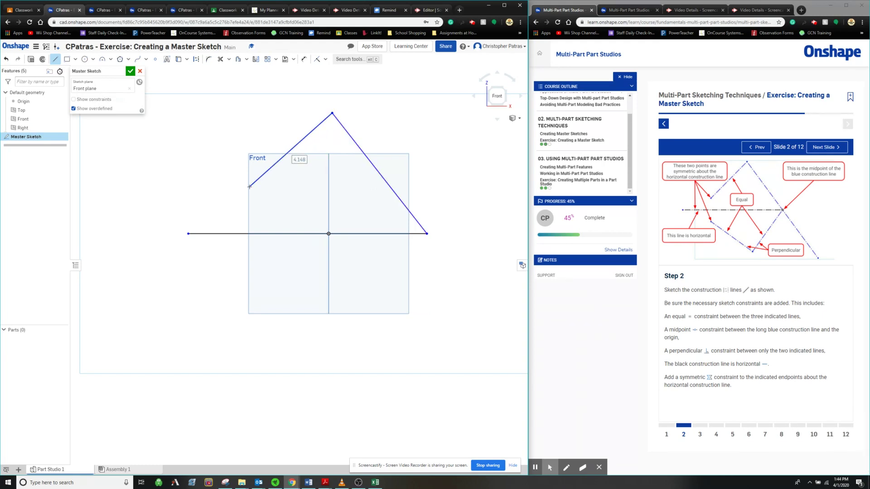
left_click(427, 234)
left_click(352, 345)
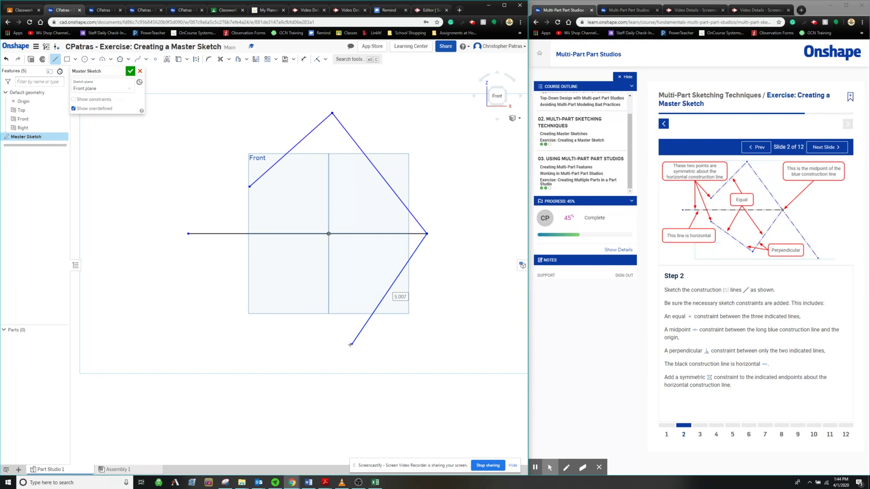
left_click(247, 272)
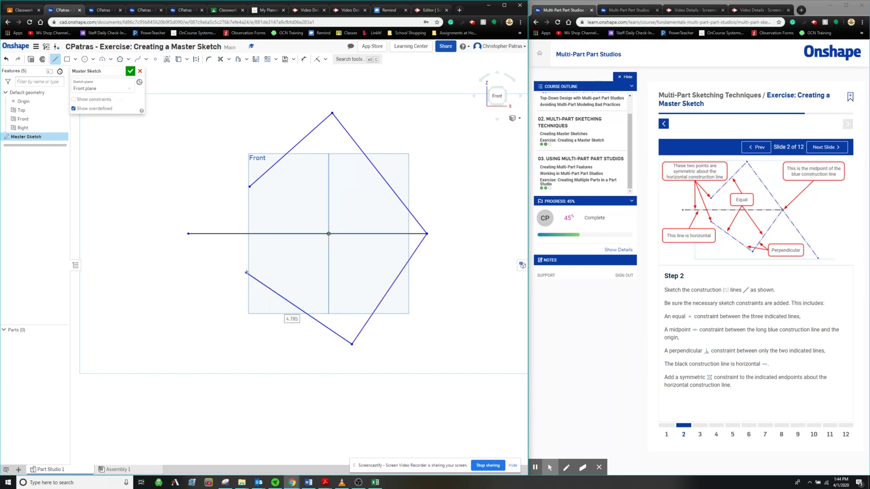
left_click(427, 234)
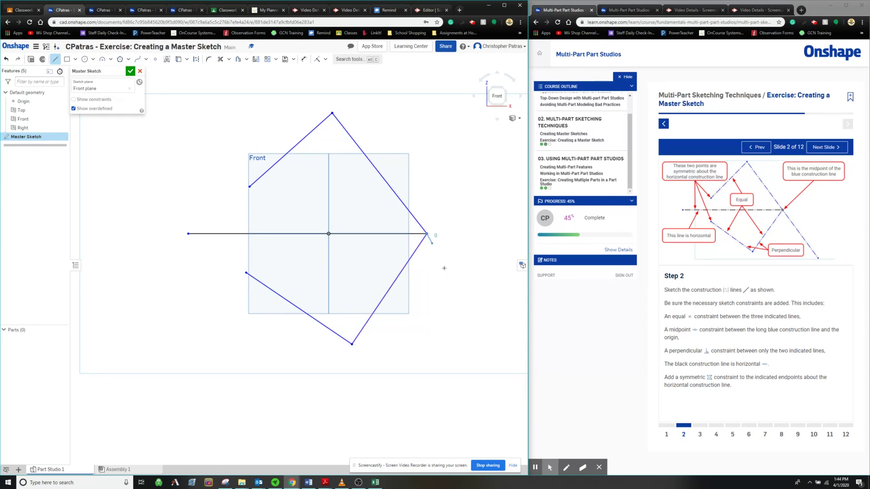
left_click(510, 371)
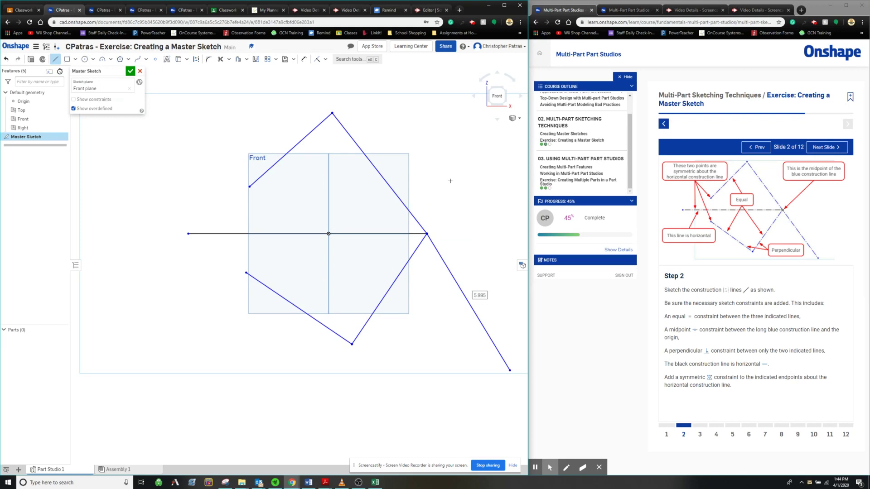
key("Escape")
left_click(453, 465)
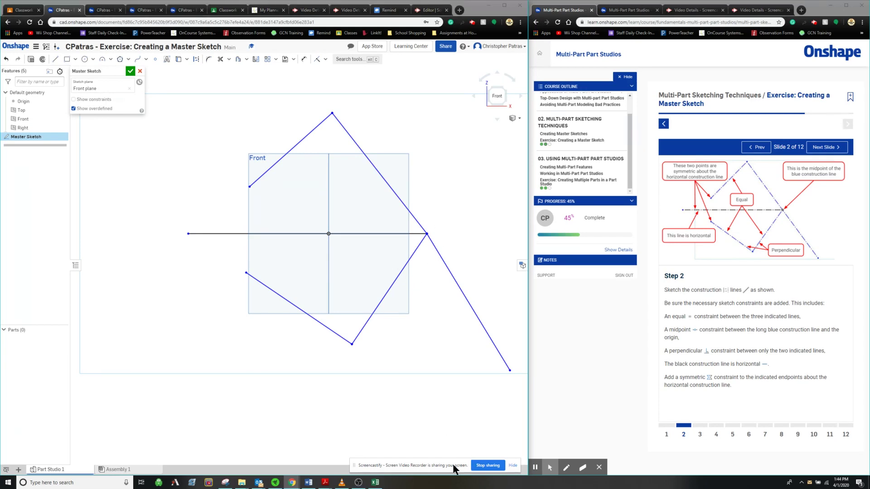
left_click(476, 25)
left_click(474, 23)
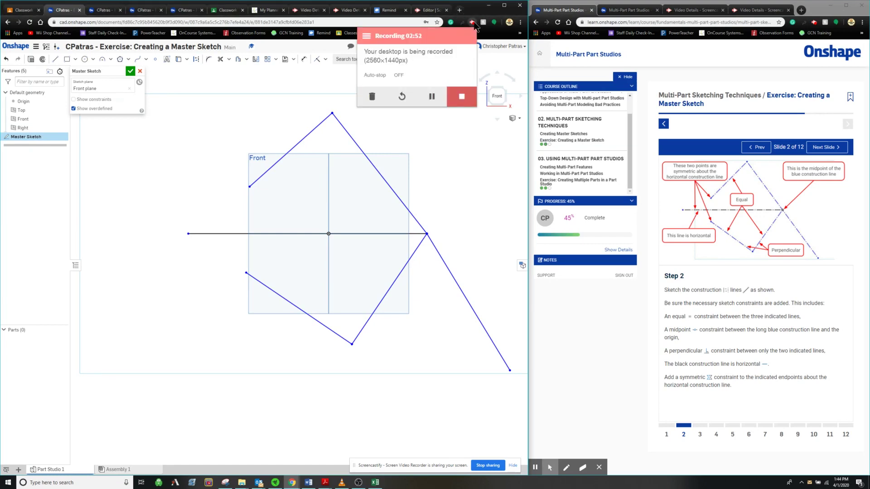
left_click(474, 23)
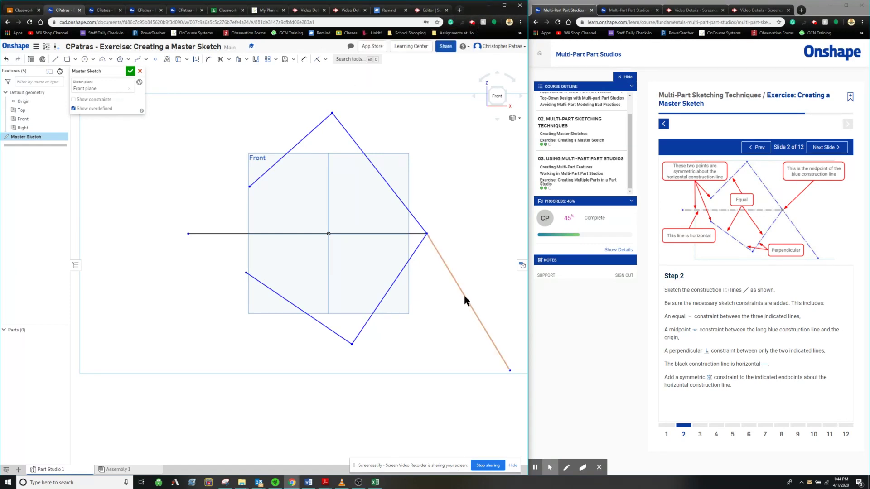
mouse_move(546, 466)
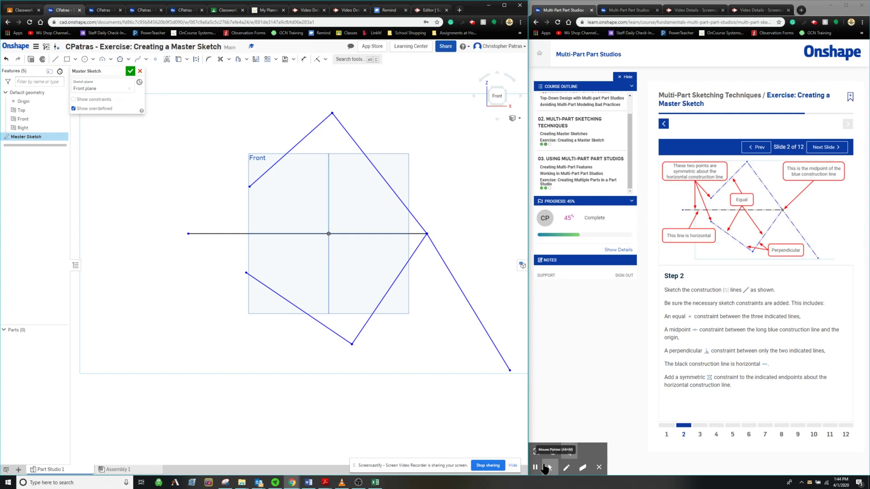
left_click(549, 467)
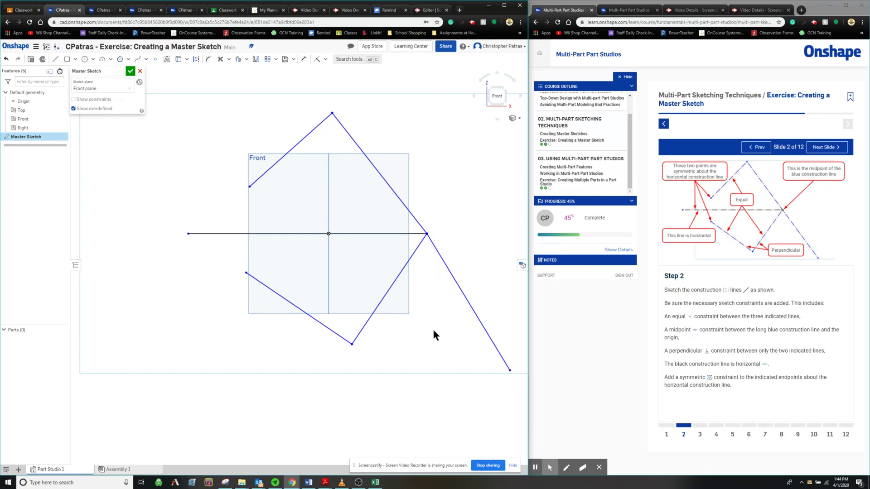
left_click(599, 468)
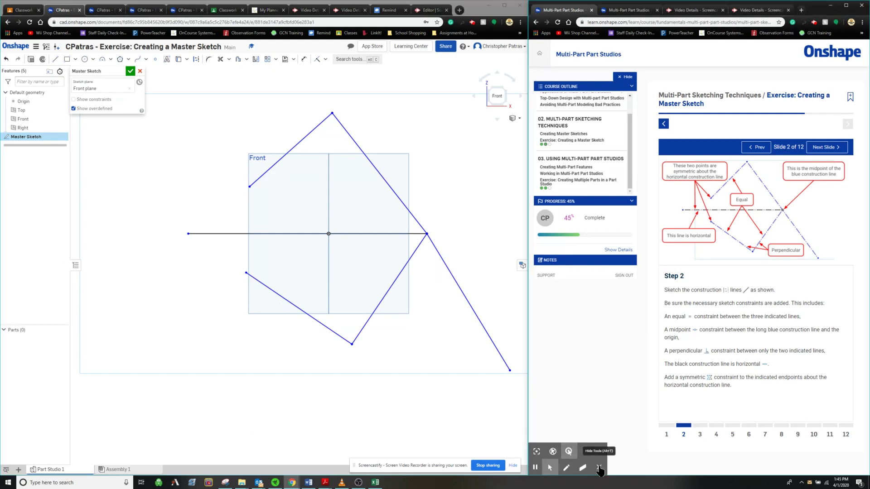
left_click(463, 351)
left_click(562, 387)
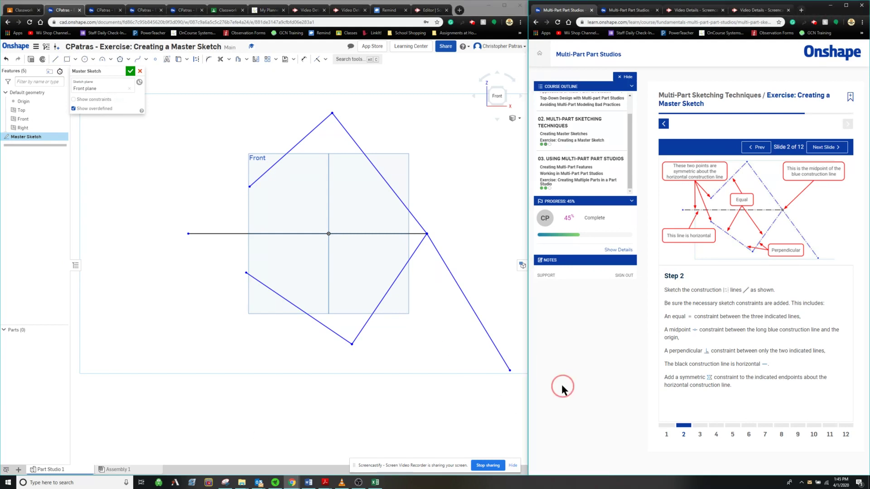
left_click(476, 367)
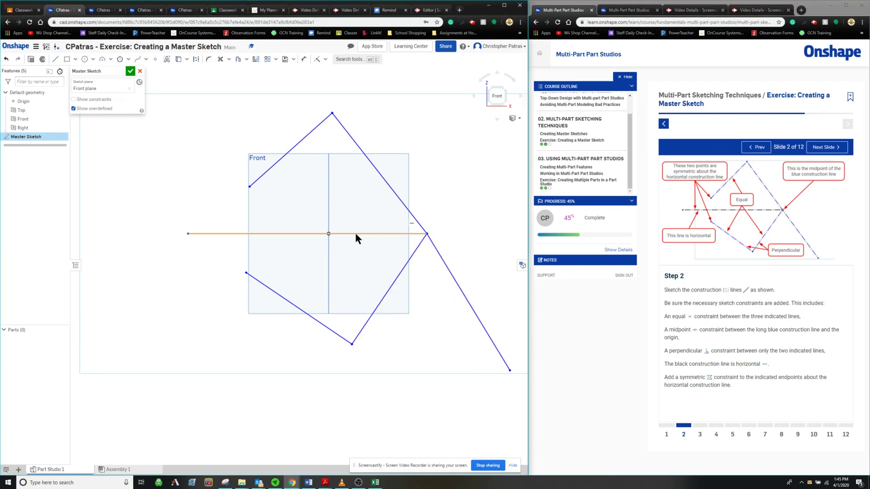
Convert the horizontal line and all five zigzag lines to construction lines, then advance to Step 3
right_click(398, 235)
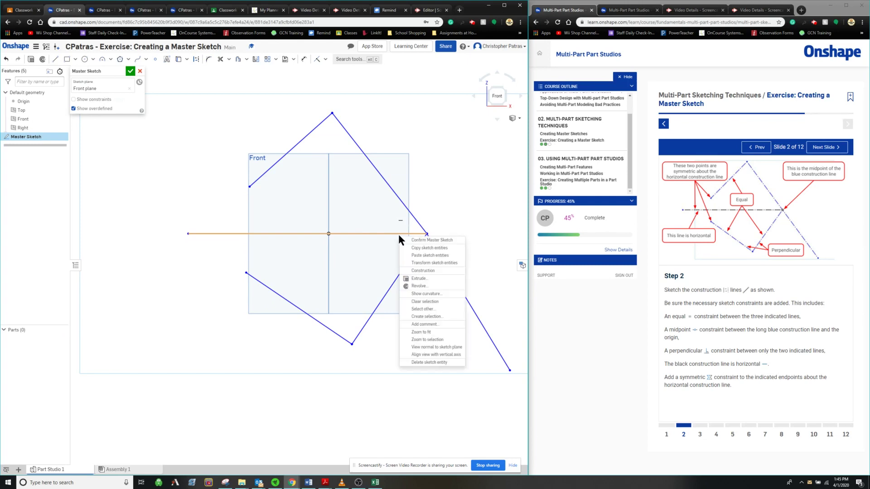
left_click(424, 272)
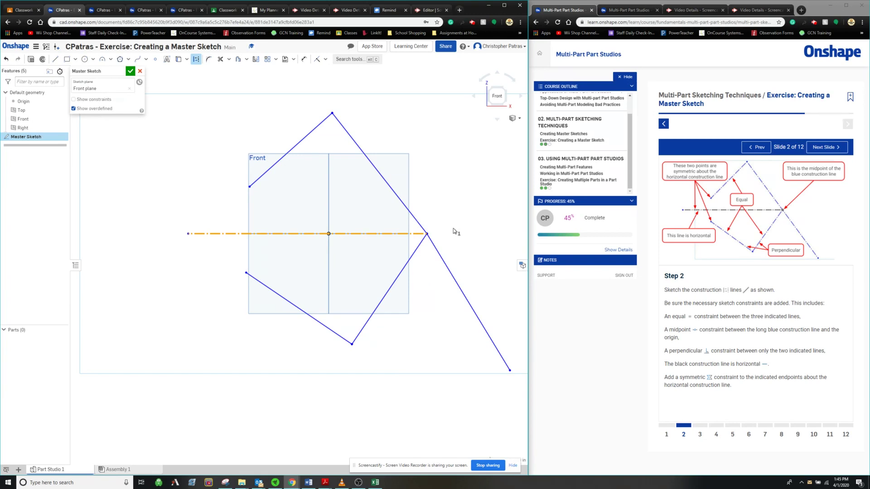
left_click(295, 148)
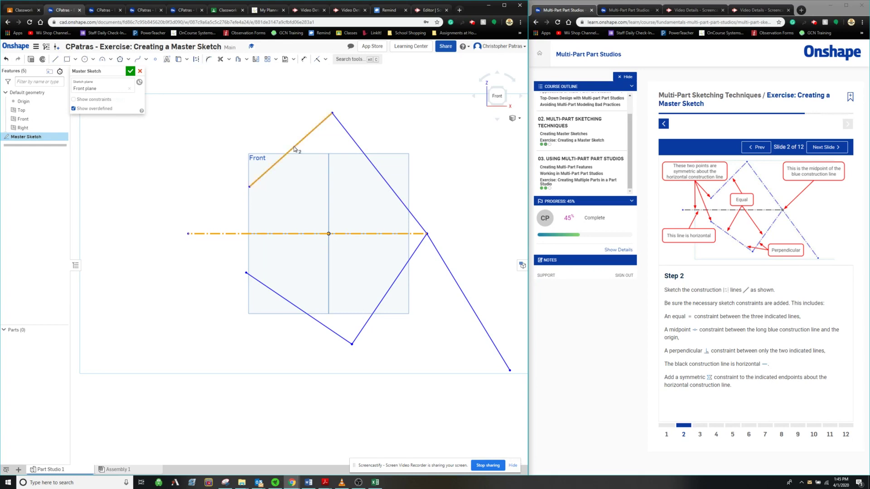
left_click(348, 137)
left_click(452, 277)
left_click(400, 275)
left_click(317, 323)
right_click(319, 324)
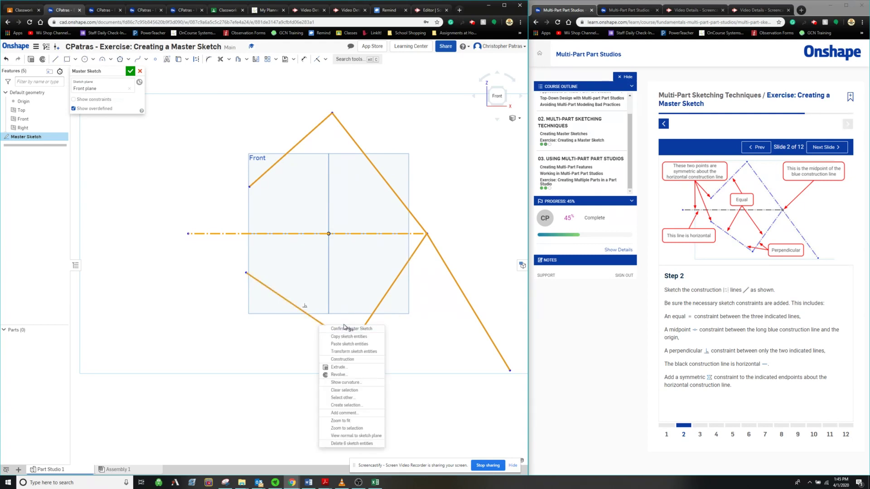
left_click(343, 359)
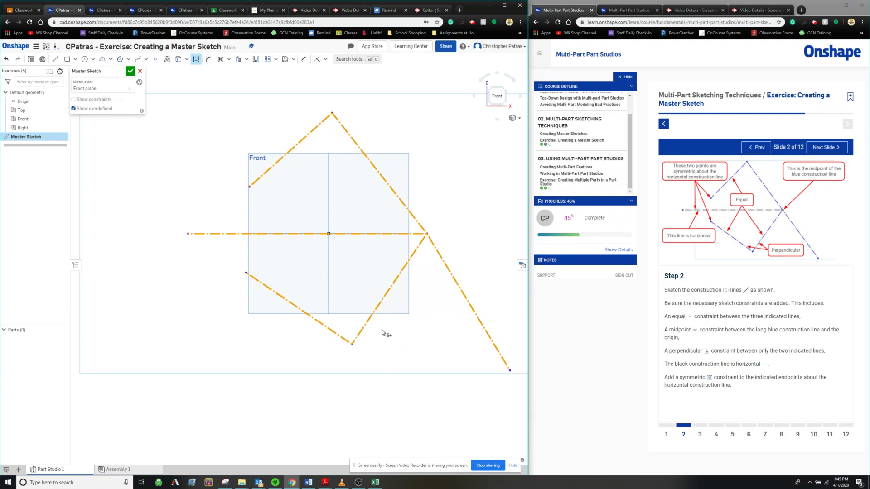
left_click(823, 149)
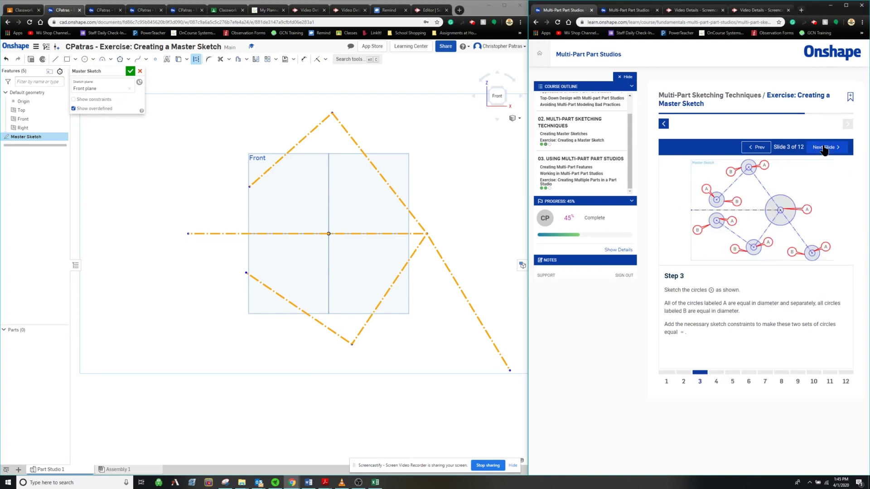
Return the course to the Step 2 diagram and clear the construction-line selection
left_click(759, 150)
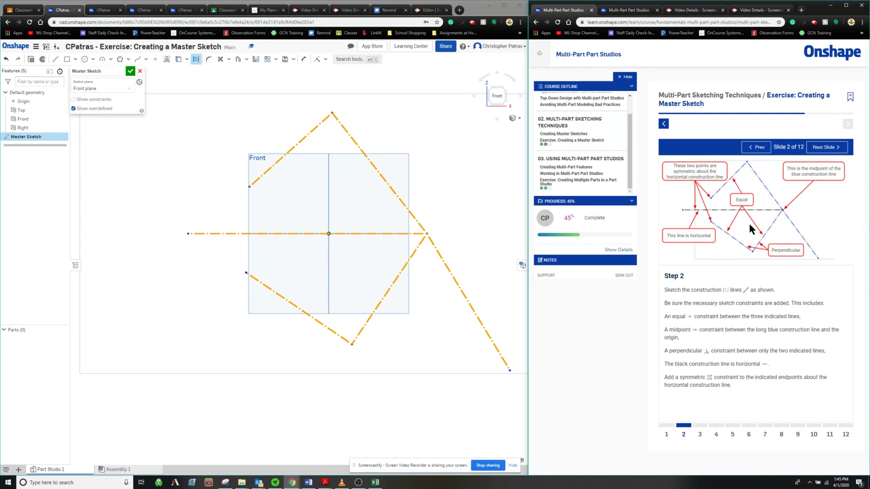
left_click(335, 333)
right_click(384, 349)
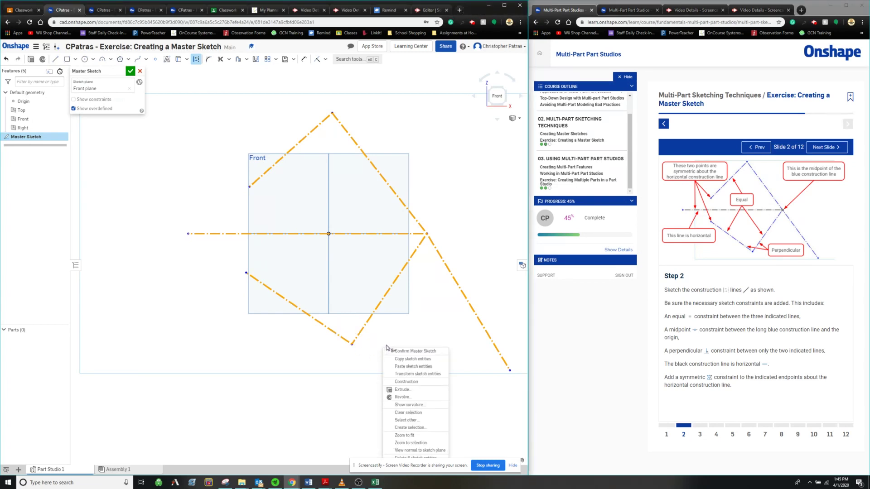
left_click(397, 343)
left_click(399, 333)
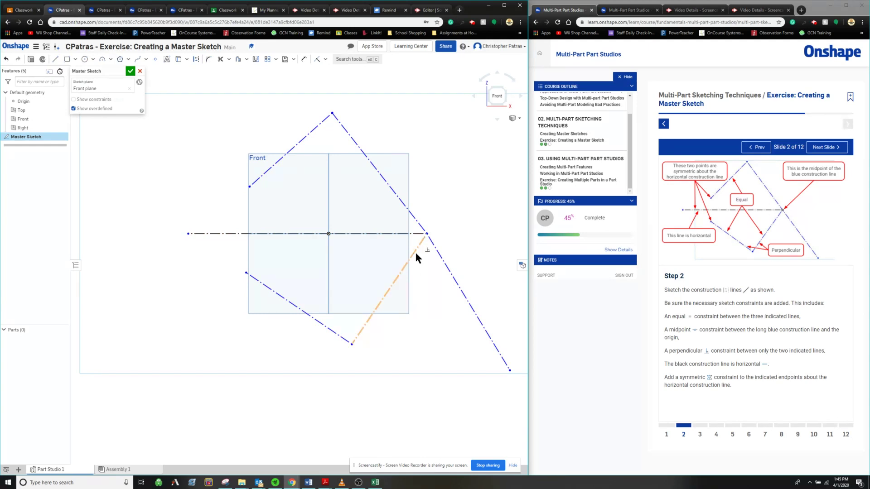
Select the three short zigzag construction lines and maximize the Onshape window
left_click(302, 139)
left_click(289, 300)
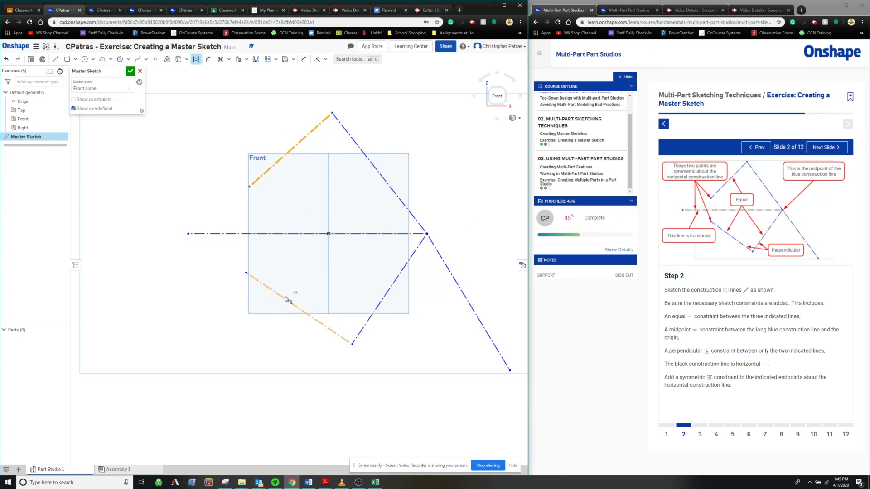
left_click(370, 317)
left_click(505, 5)
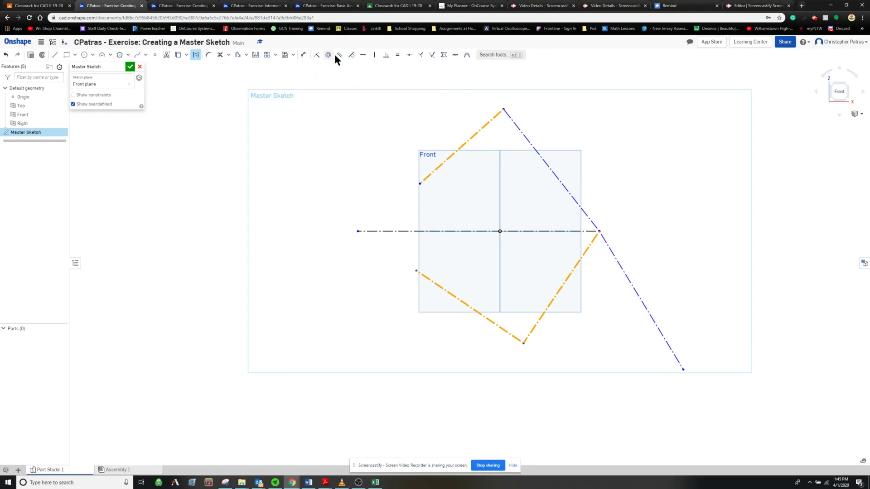
Apply the Equal constraint to the three short lines, then restore the window beside the course
left_click(318, 55)
left_click(396, 56)
double_click(811, 7)
left_click_drag(494, 125, 3, 16)
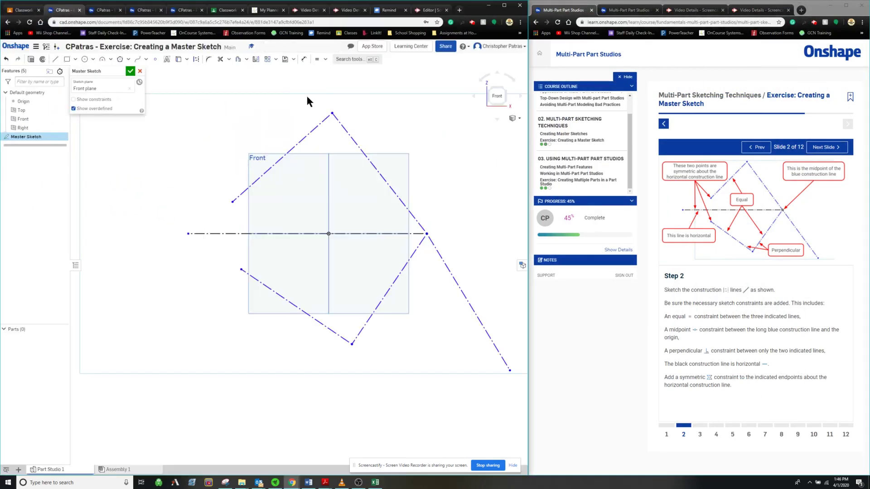
left_click(326, 59)
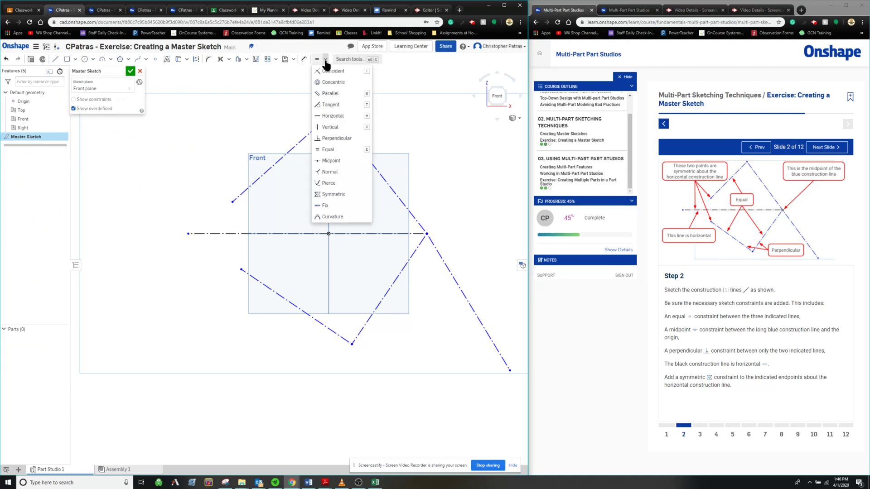
left_click(325, 61)
left_click(325, 61)
left_click(325, 63)
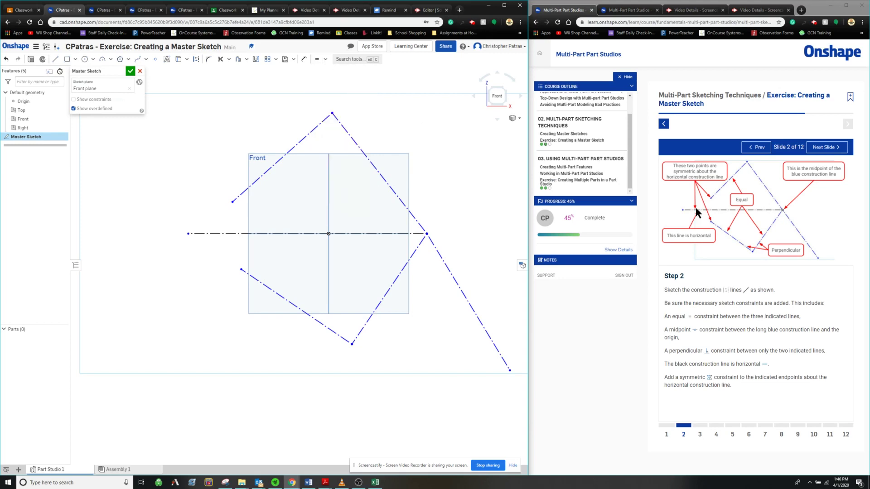
left_click(325, 60)
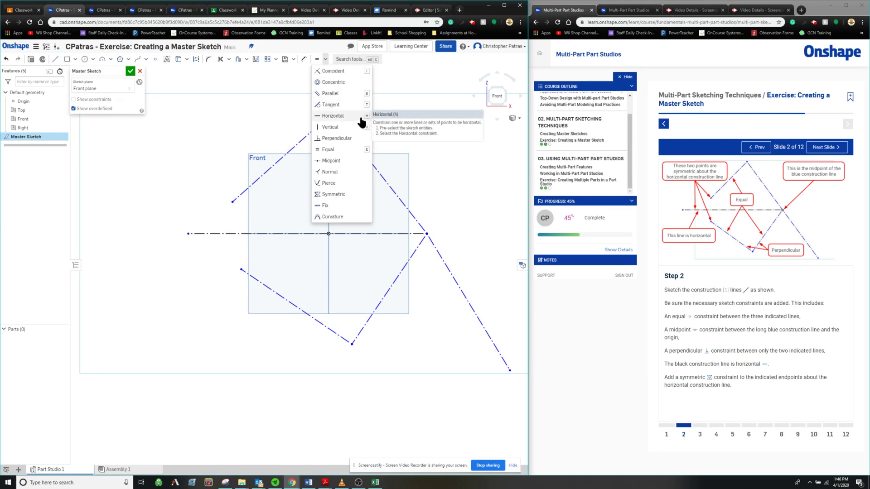
left_click(398, 73)
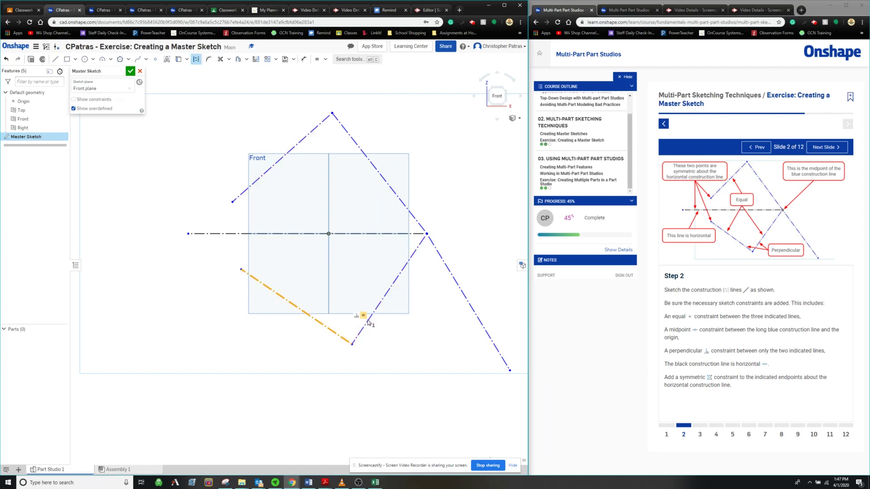
Select the two lower zigzag construction lines and apply Perpendicular from the constraint list
left_click(325, 60)
left_click(381, 333)
left_click(363, 325)
left_click(335, 332)
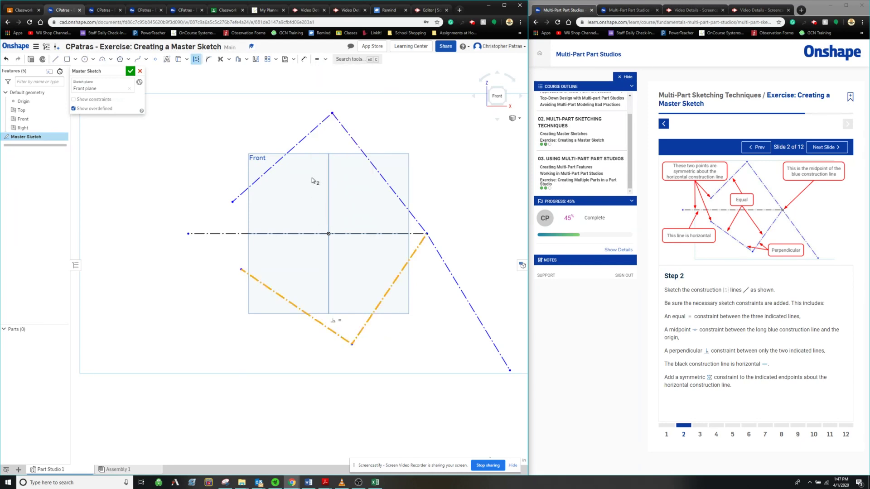
left_click(317, 59)
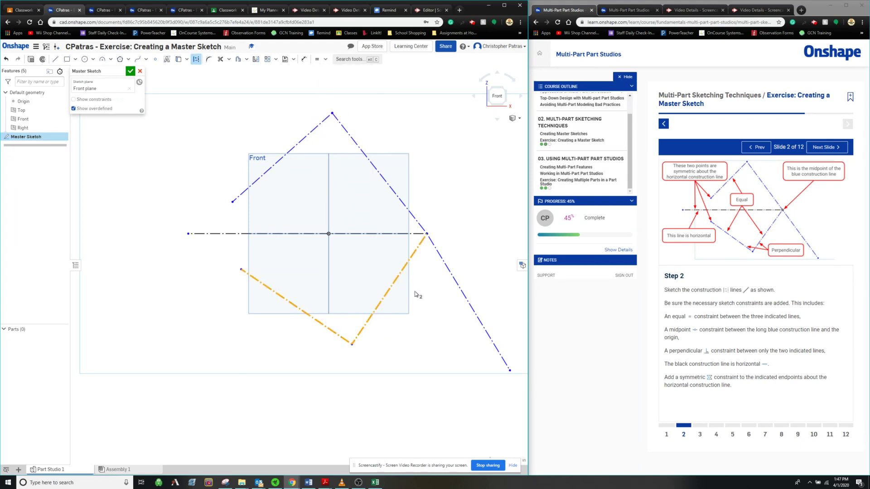
left_click(325, 59)
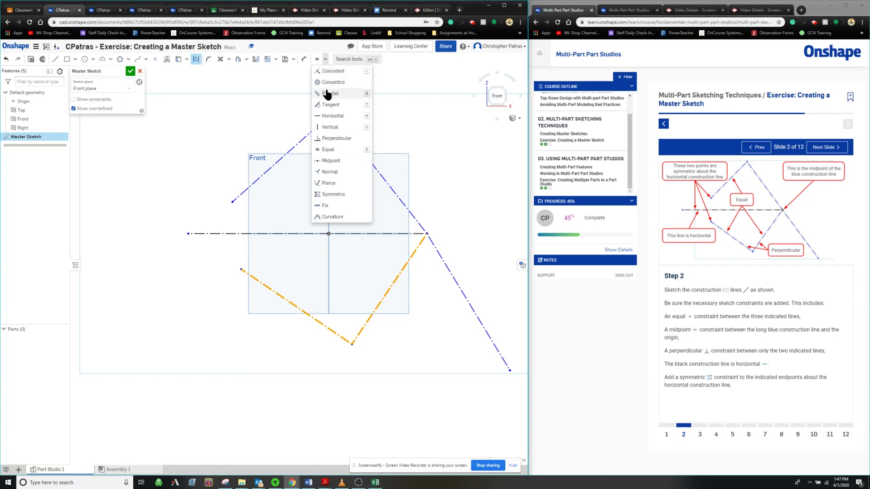
left_click(336, 138)
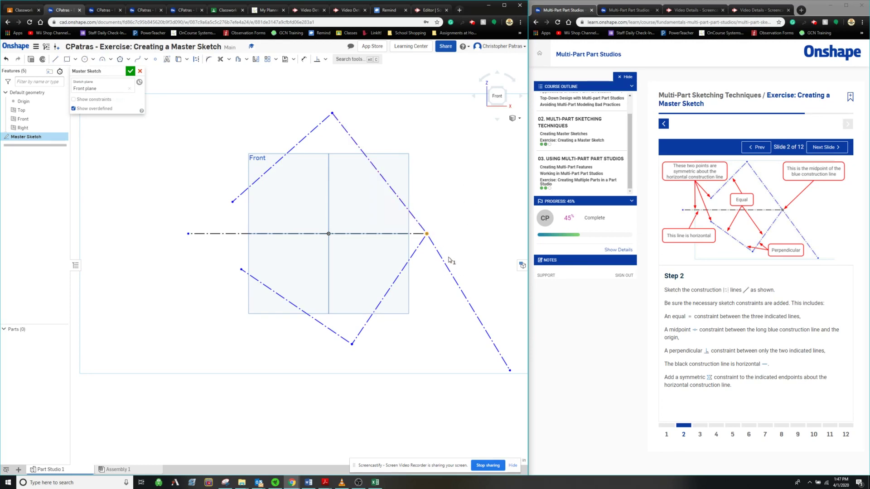
Constrain the right vertex to the midpoint of the long lower-right construction line
left_click(421, 225)
left_click(443, 260)
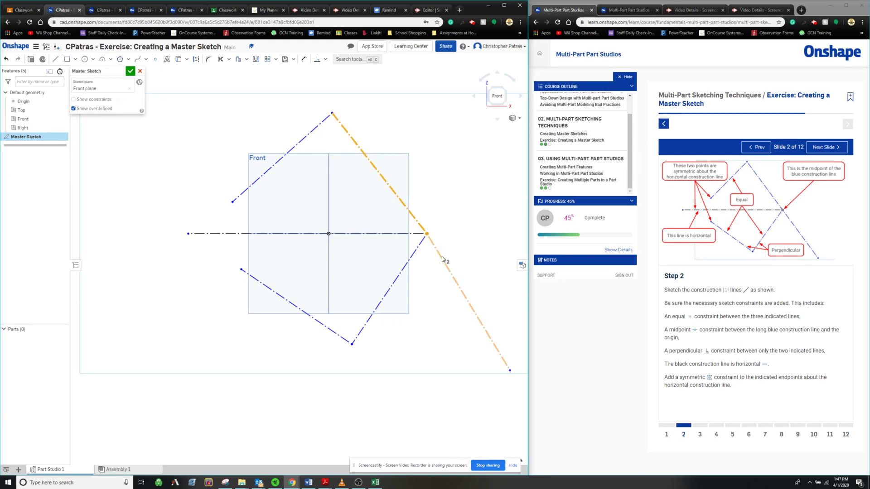
left_click(325, 59)
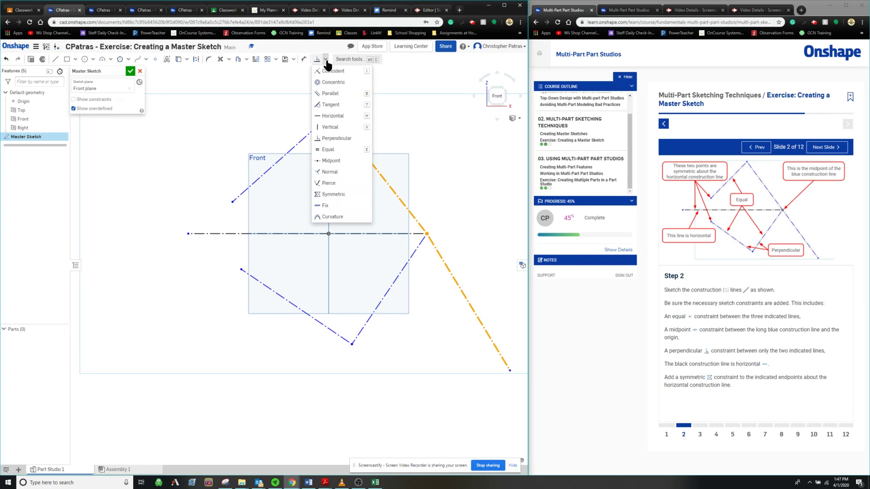
left_click(331, 162)
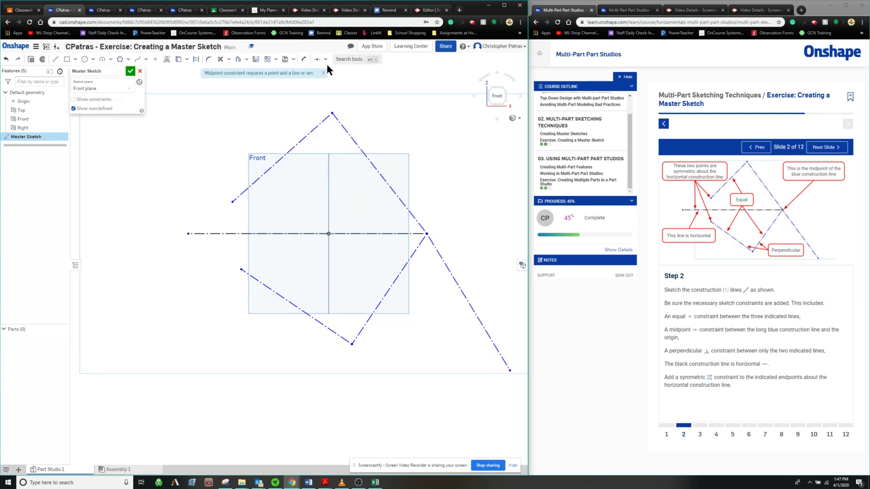
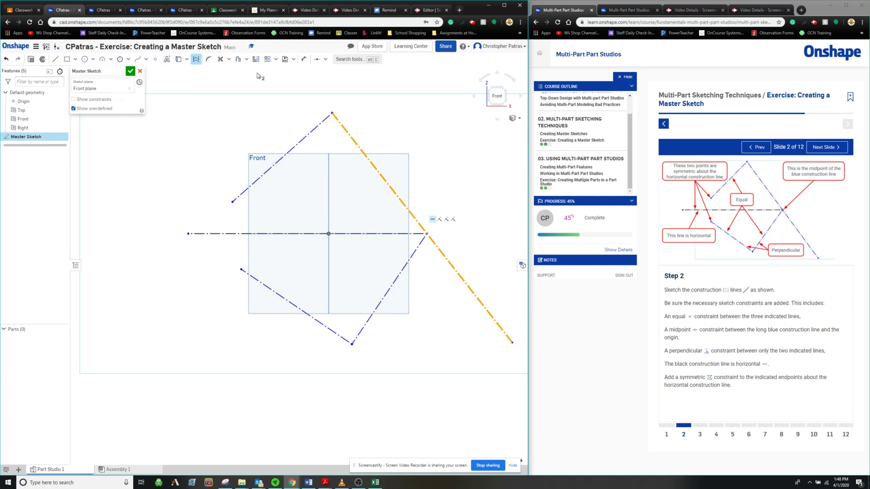
Draw a line from the top corner to the lower-right end point
left_click(276, 60)
left_click(325, 60)
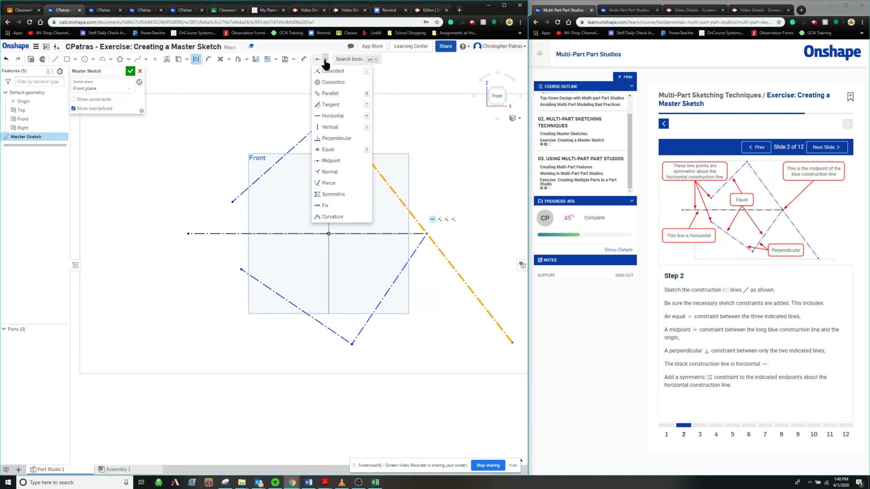
left_click(266, 86)
left_click(55, 59)
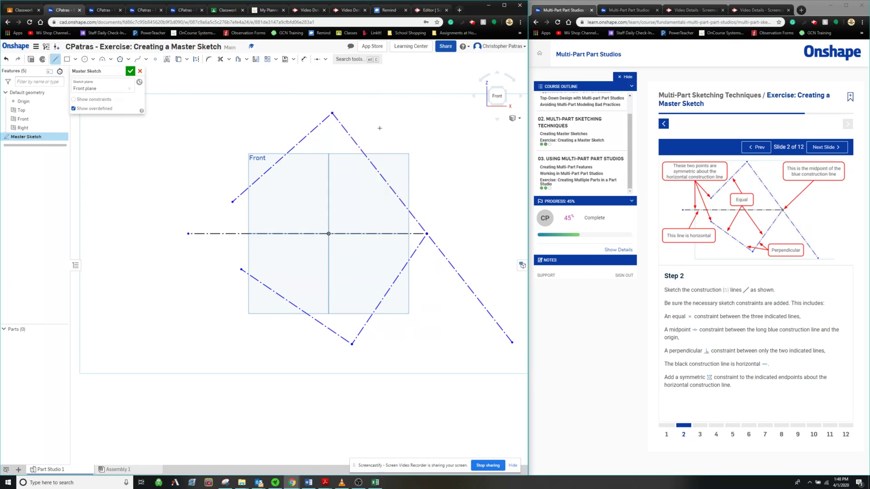
left_click(332, 113)
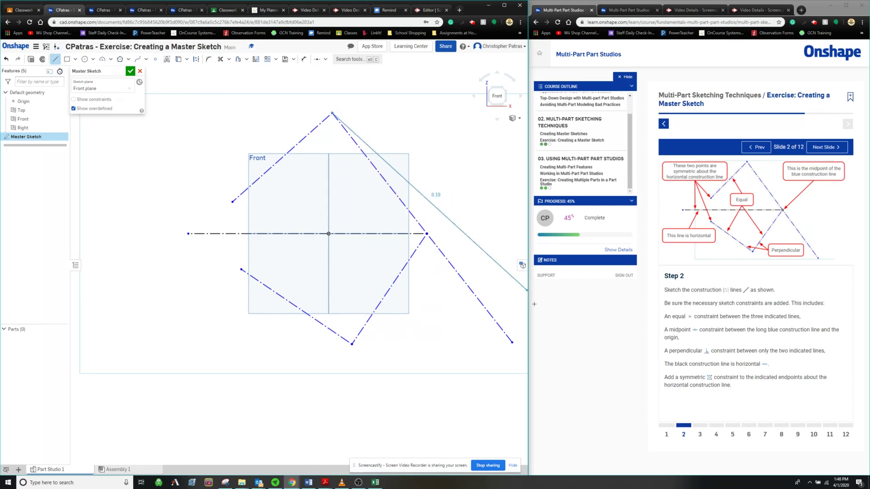
left_click(512, 343)
key("Escape")
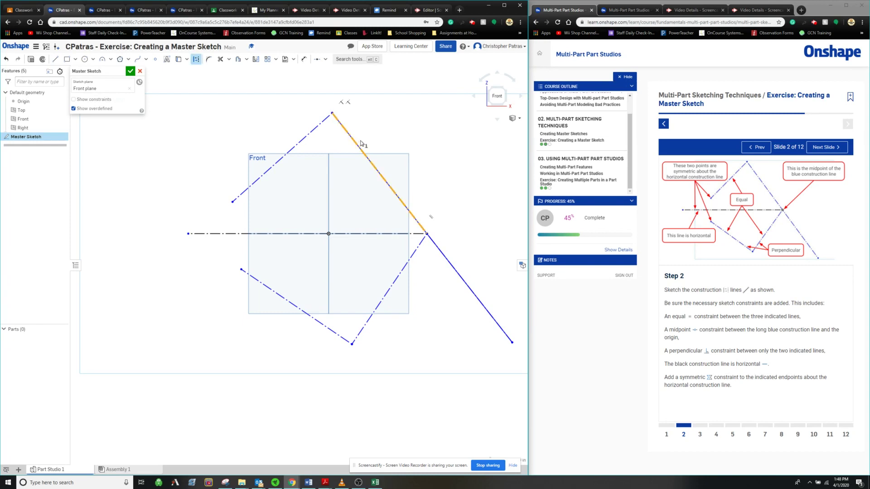
Convert both parts of the right diagonal into construction geometry
left_click(459, 280)
left_click(412, 217)
right_click(387, 181)
left_click(409, 212)
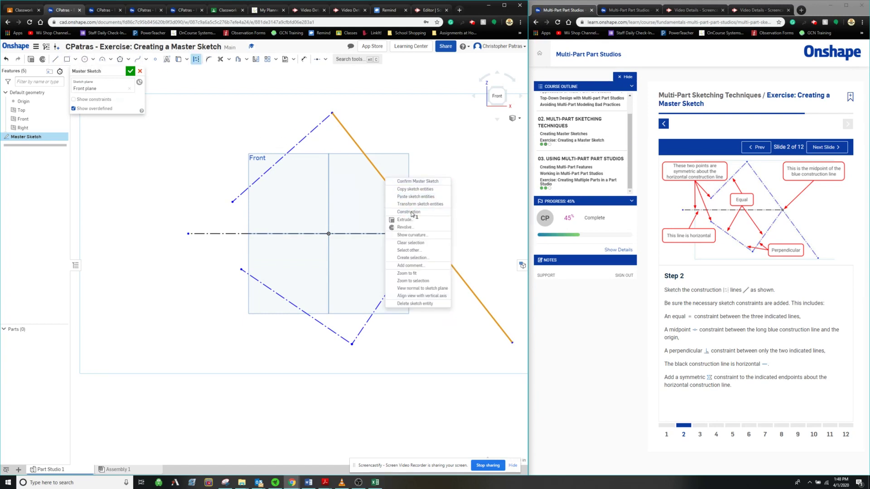
left_click(468, 215)
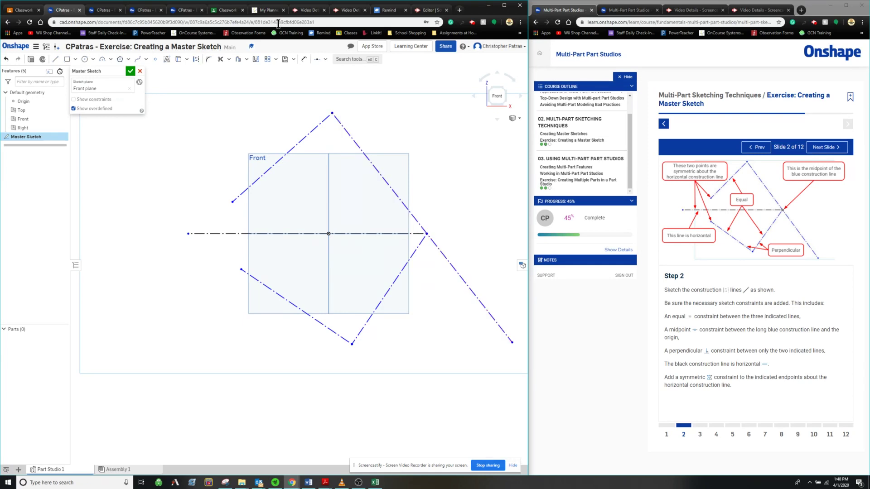
Constrain the long right construction line's midpoint to the horizontal line's end
left_click(423, 230)
left_click(318, 61)
scroll(506, 347, "down", 1)
scroll(502, 341, "up", 1)
middle_click_drag(485, 331, 402, 300)
scroll(402, 300, "down", 1)
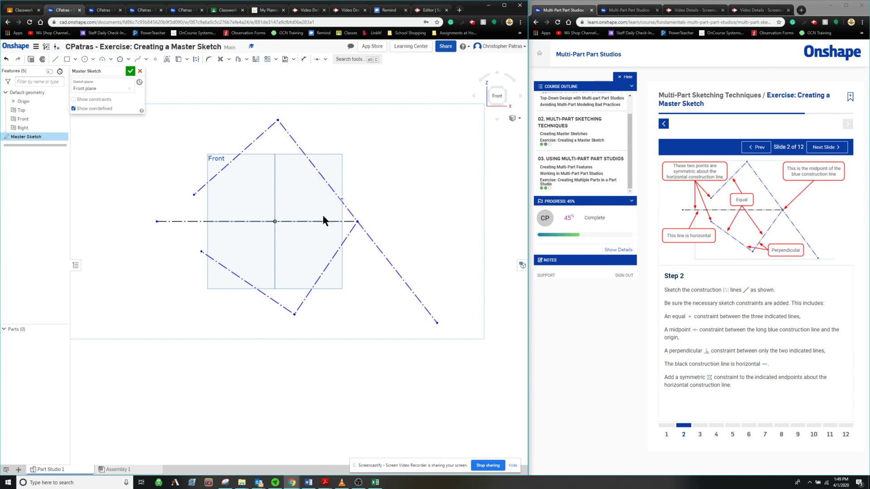
middle_click_drag(193, 201, 212, 224)
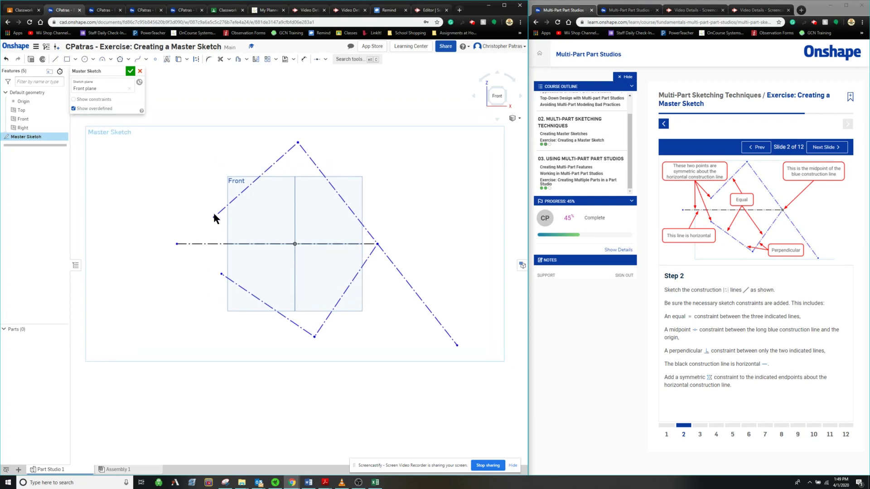
Make the two left arm end points symmetric about the horizontal construction line
left_click(214, 215)
left_click(221, 275)
left_click(326, 59)
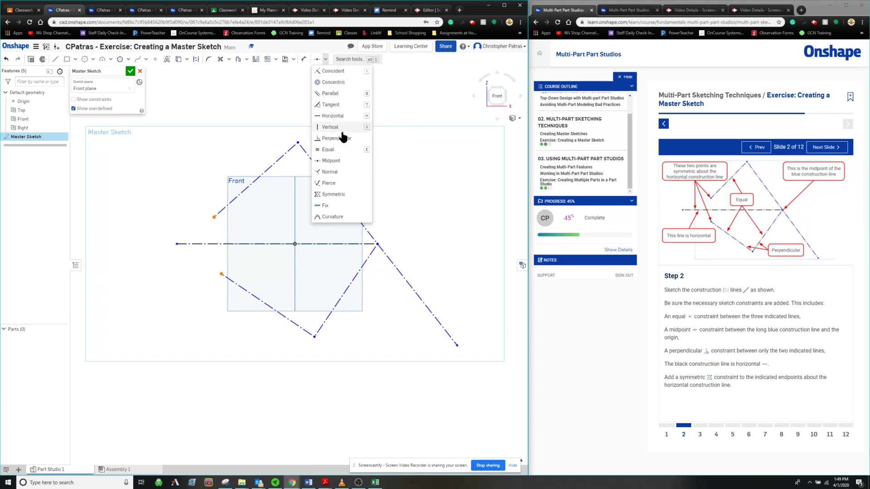
left_click(344, 194)
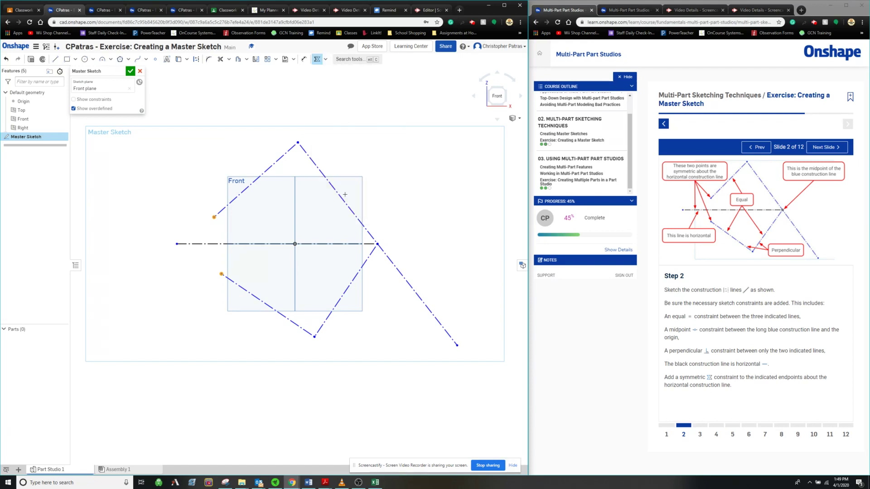
left_click(210, 244)
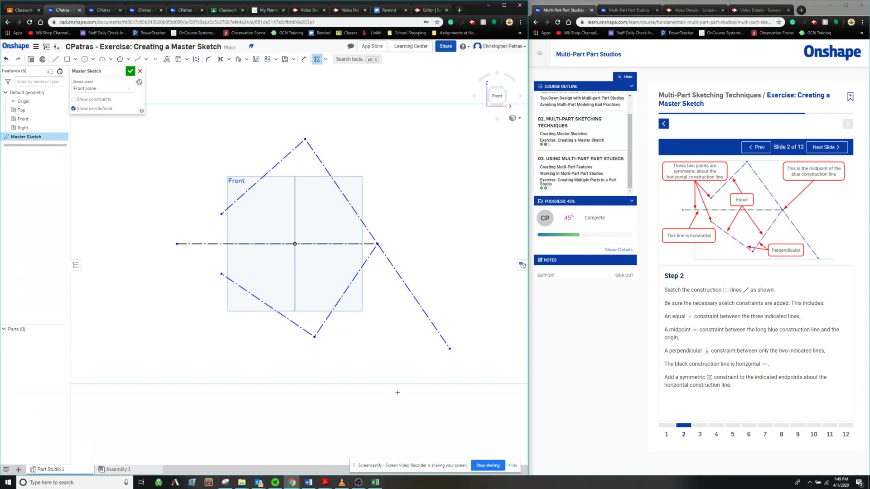
Apply the Horizontal constraint to the horizontal construction line
key("Escape")
left_click(210, 244)
key("h")
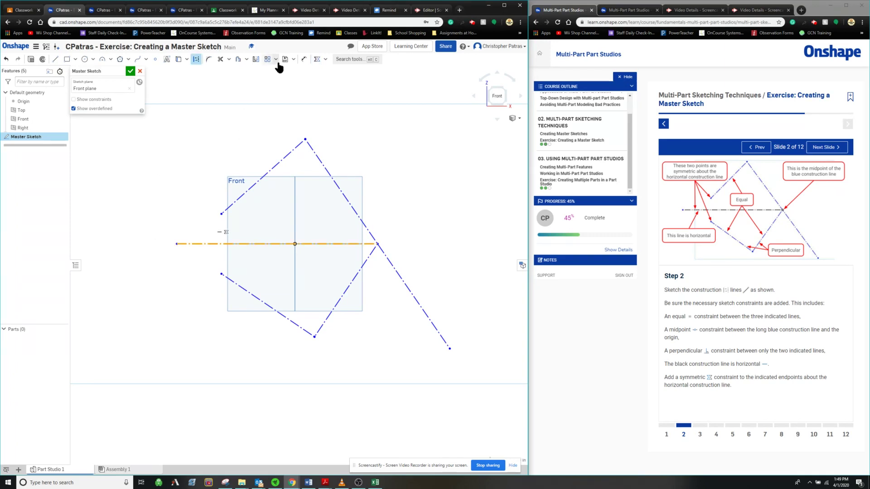
left_click(326, 59)
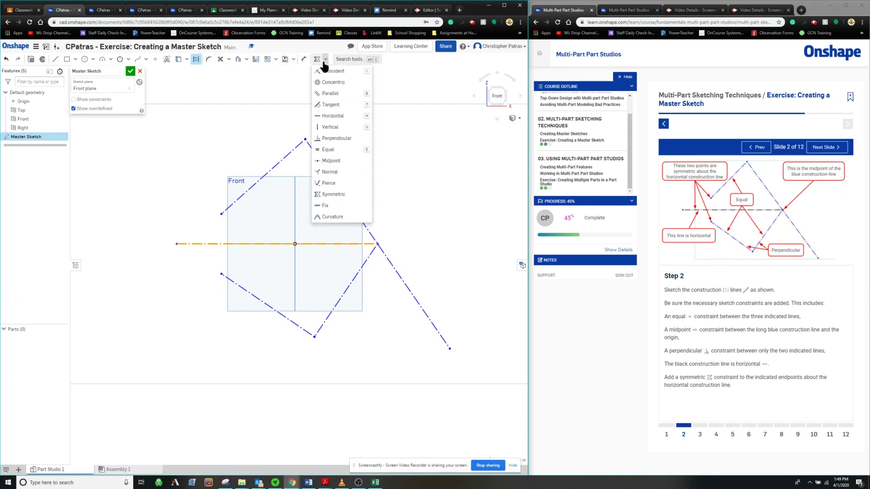
left_click(335, 116)
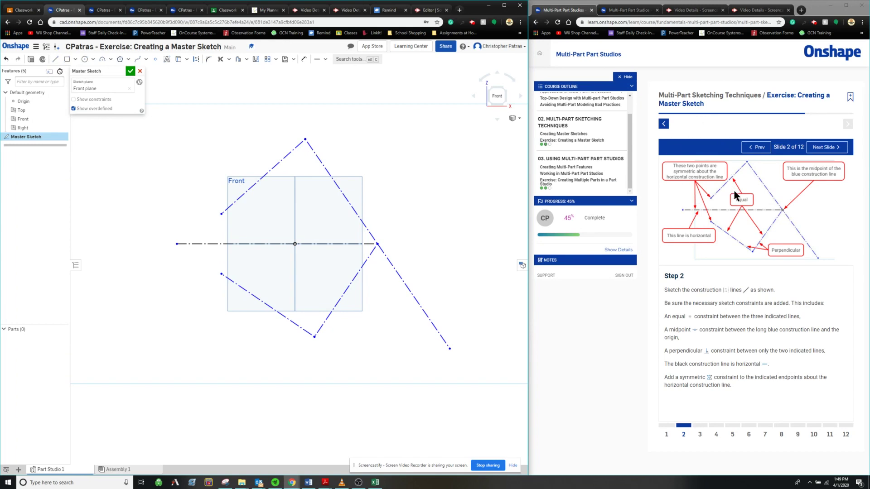
Advance the tutorial to Slide 3 and read Step 3 full-screen, then restore it beside the sketch
left_click(826, 148)
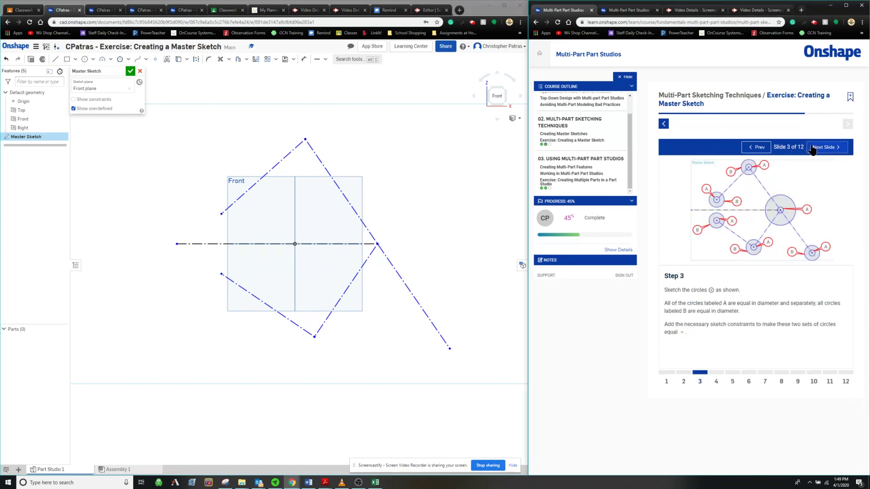
scroll(329, 254, "up", 1)
scroll(309, 251, "up", 2)
mouse_move(278, 166)
middle_mouse_down()
mouse_move(309, 251)
mouse_move(221, 145)
mouse_move(229, 187)
middle_mouse_up()
scroll(318, 235, "down", 2)
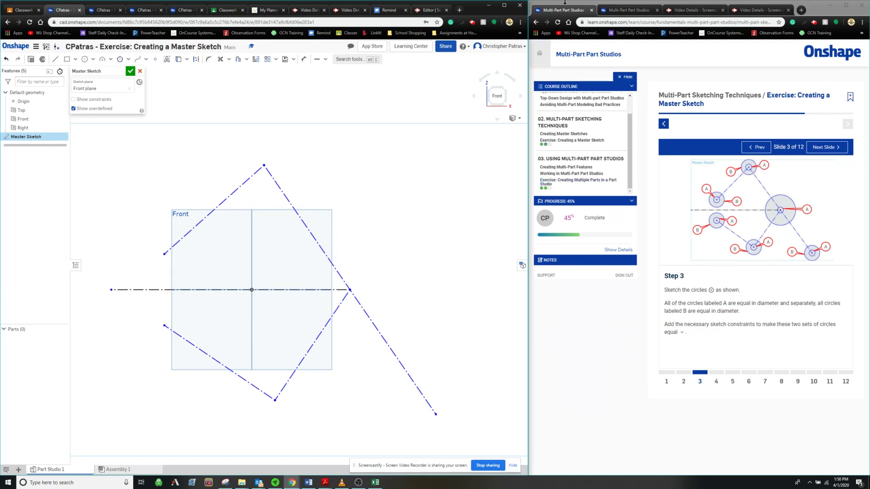
left_click(845, 6)
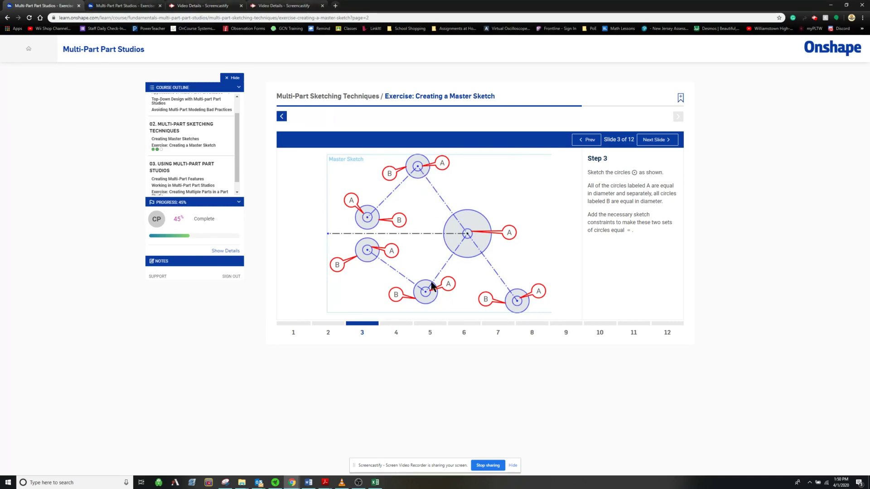
left_click_drag(720, 10, 869, 32)
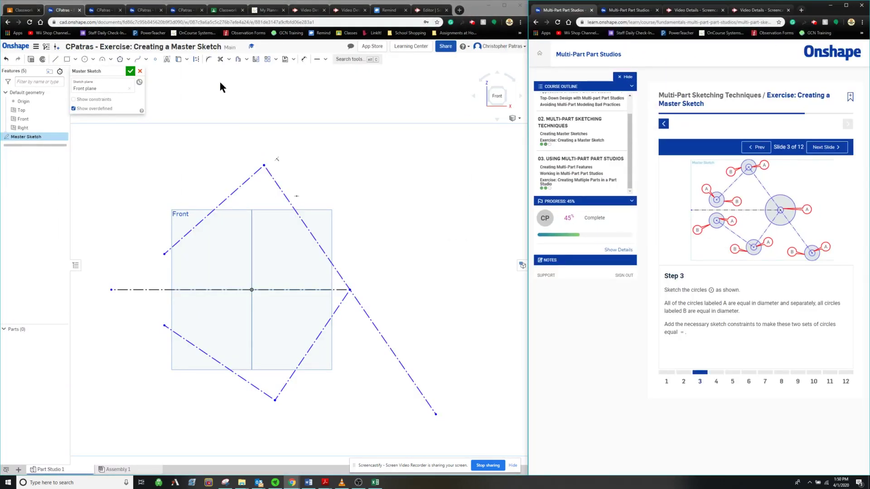
Draw center-point circles at the top corner, upper-left end point and right corner
left_click(92, 59)
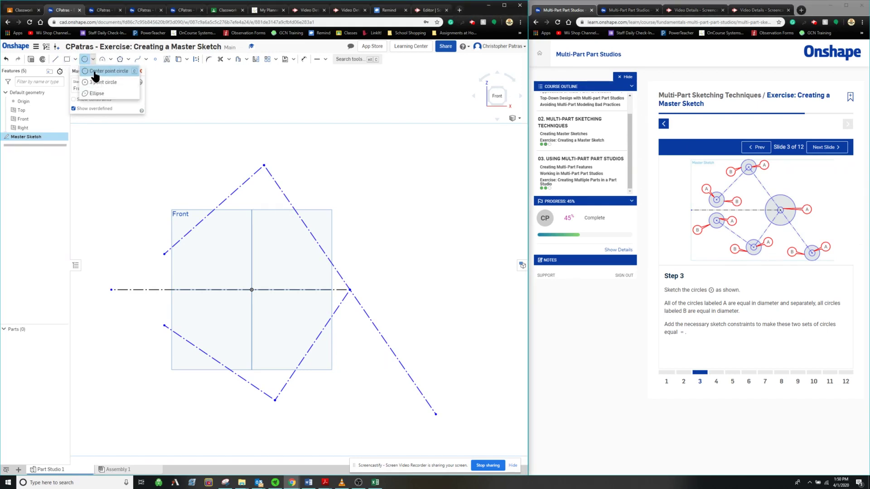
left_click(95, 72)
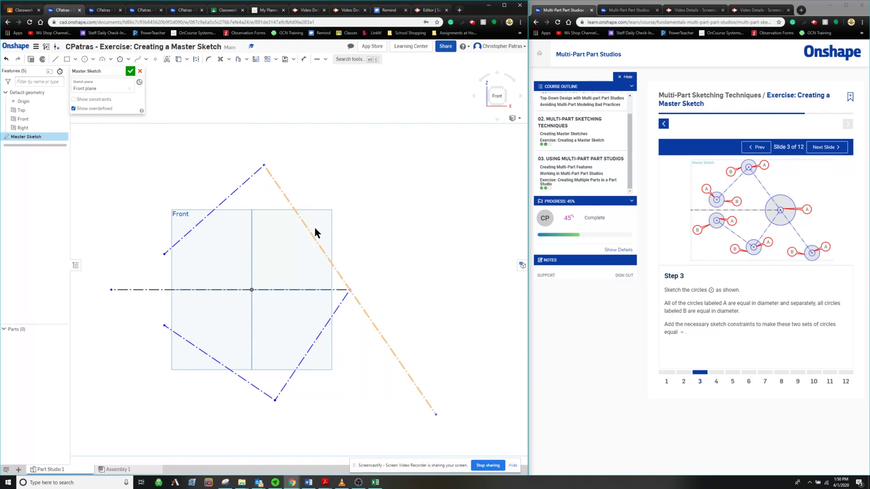
left_click(84, 59)
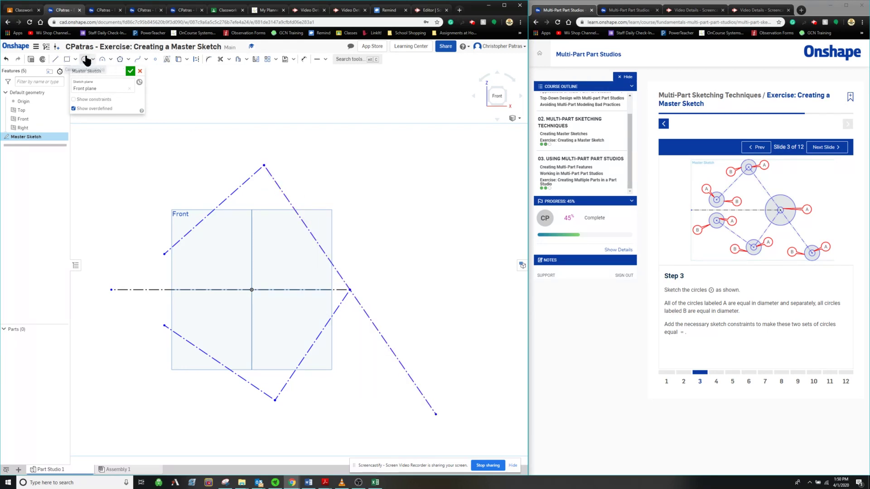
left_click(264, 165)
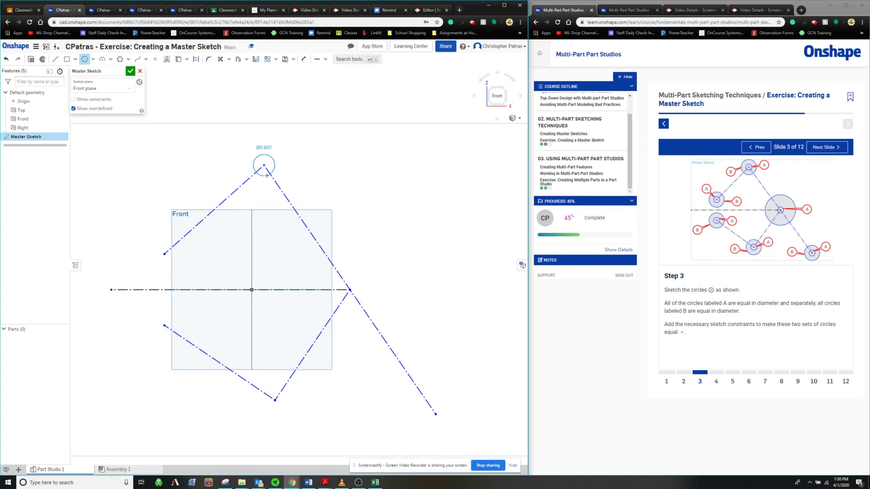
left_click(266, 175)
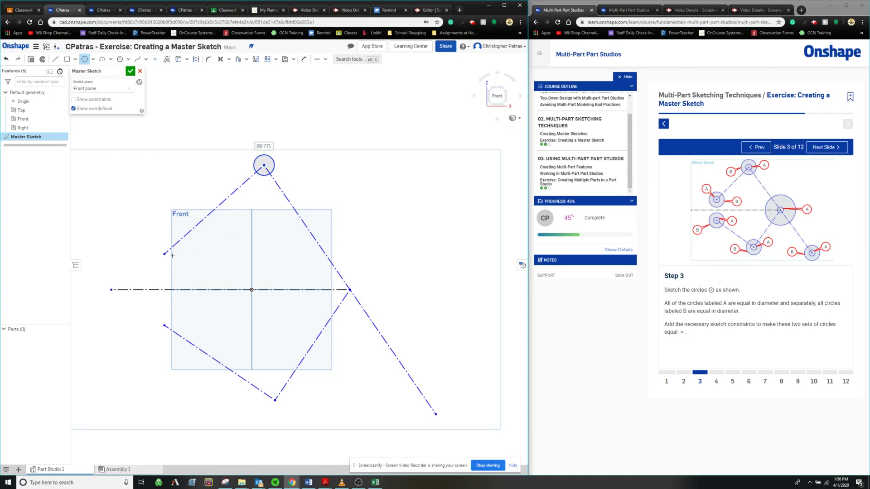
left_click(165, 255)
left_click(171, 262)
left_click(349, 290)
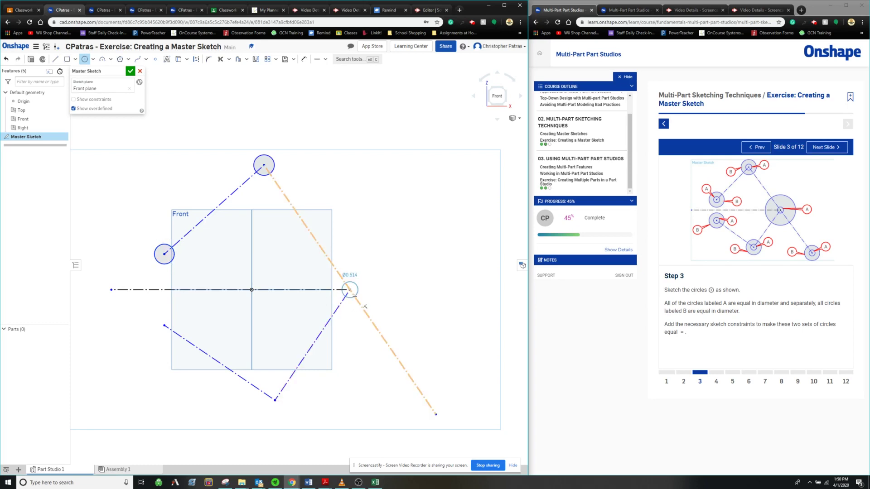
left_click(357, 299)
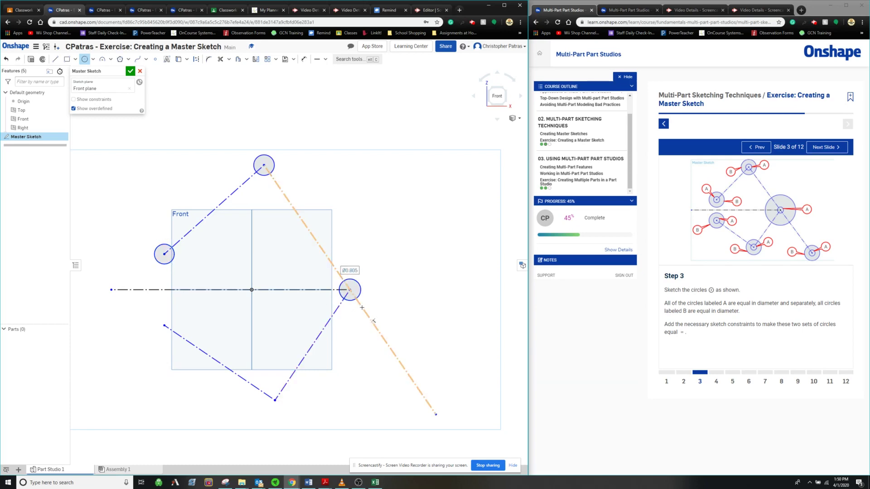
Add center-point circles at the lower-left end point, bottom corner and lower-right end point
left_click(165, 325)
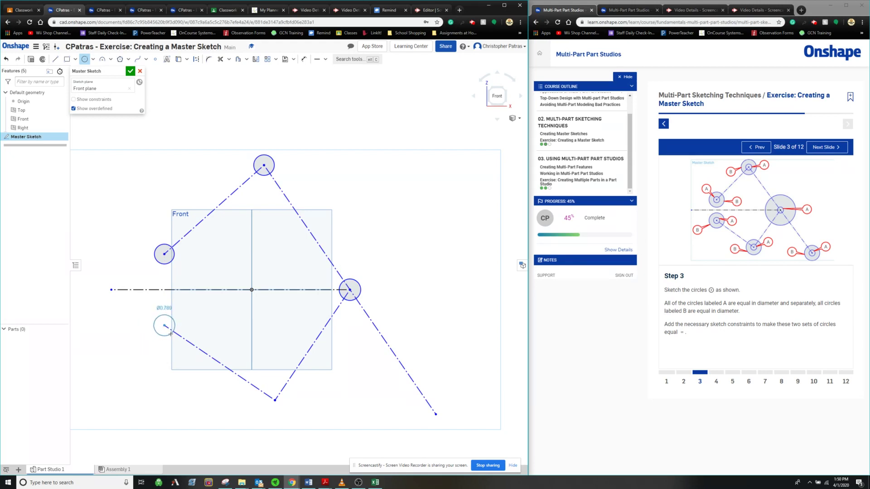
left_click(173, 334)
left_click(275, 400)
left_click(283, 408)
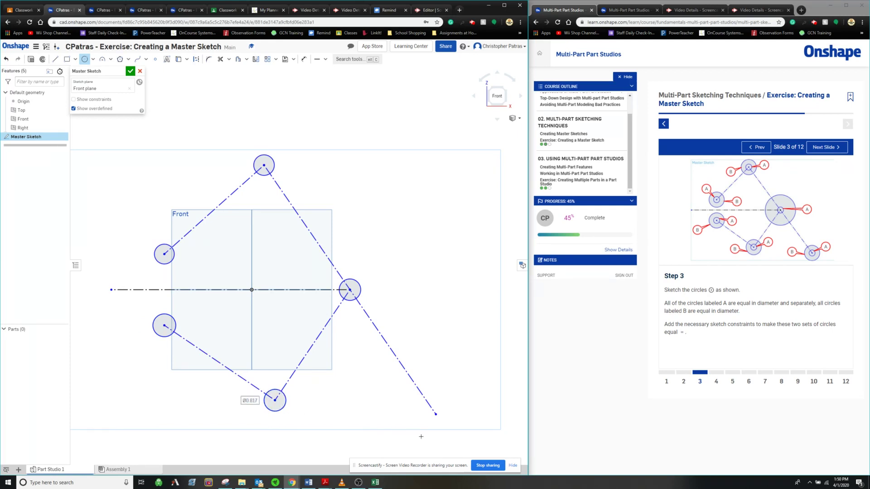
left_click(435, 415)
left_click(444, 424)
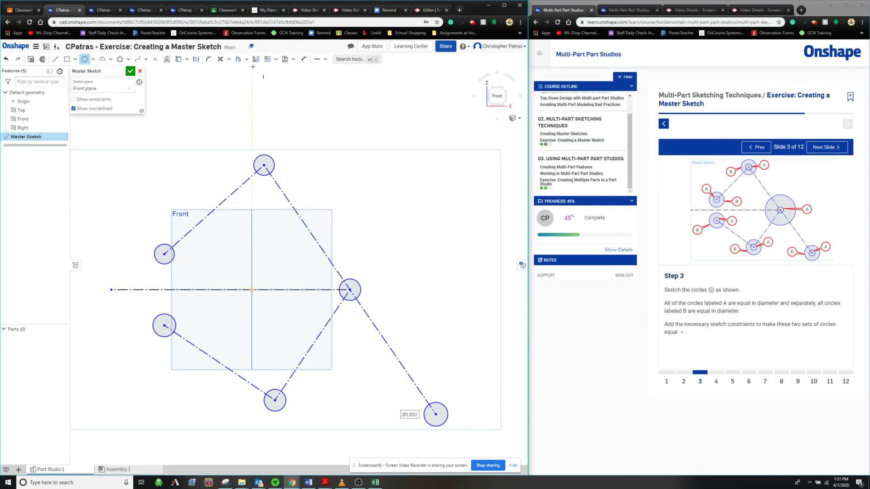
key("Escape")
Make the upper-left, right and lower-left joint circles equal to the top circle
left_click(325, 59)
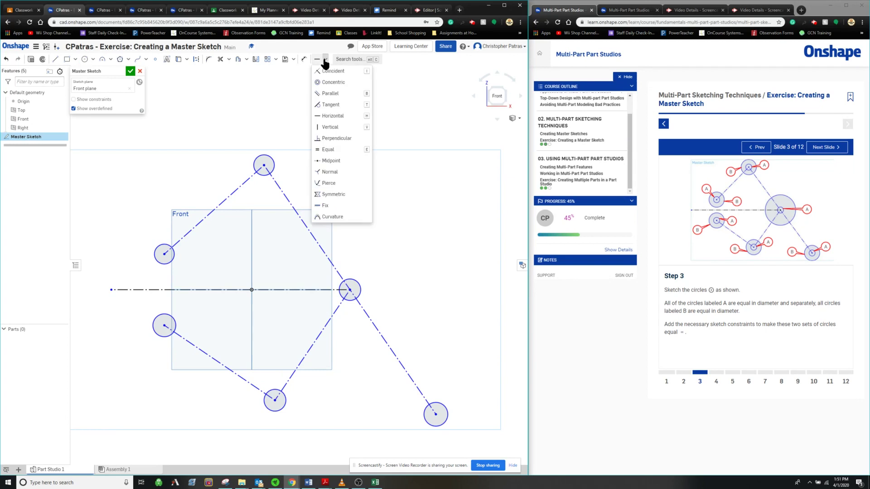
left_click(329, 149)
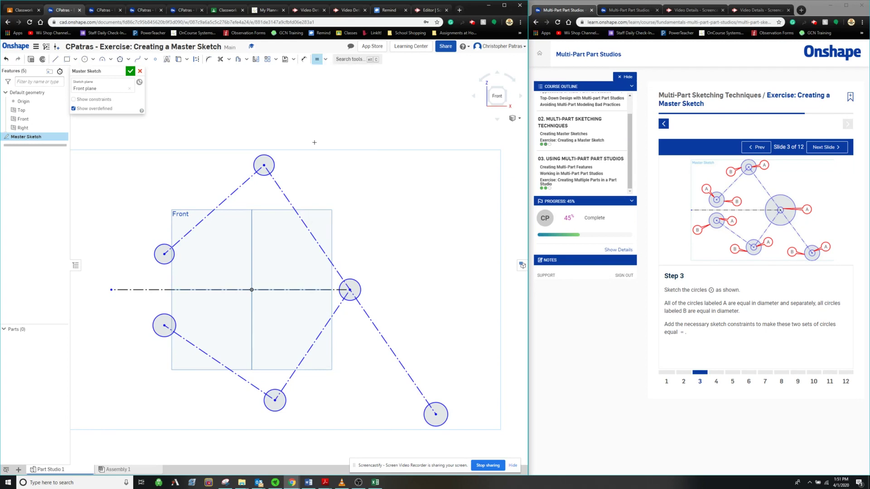
left_click(268, 159)
left_click(165, 252)
left_click(273, 167)
left_click(354, 281)
left_click(271, 168)
left_click(165, 314)
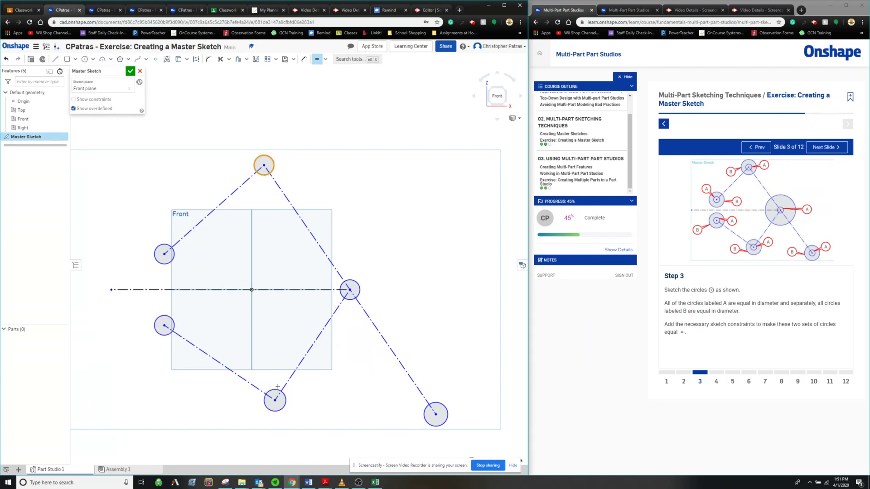
left_click(263, 155)
key("Escape")
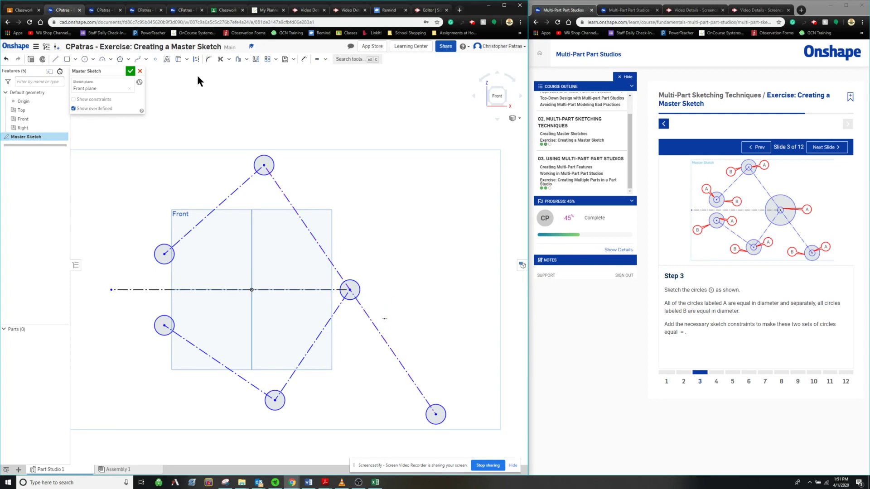
Draw a larger concentric circle at each of the six joints, with a much bigger one at the right joint
left_click(264, 166)
left_click(280, 186)
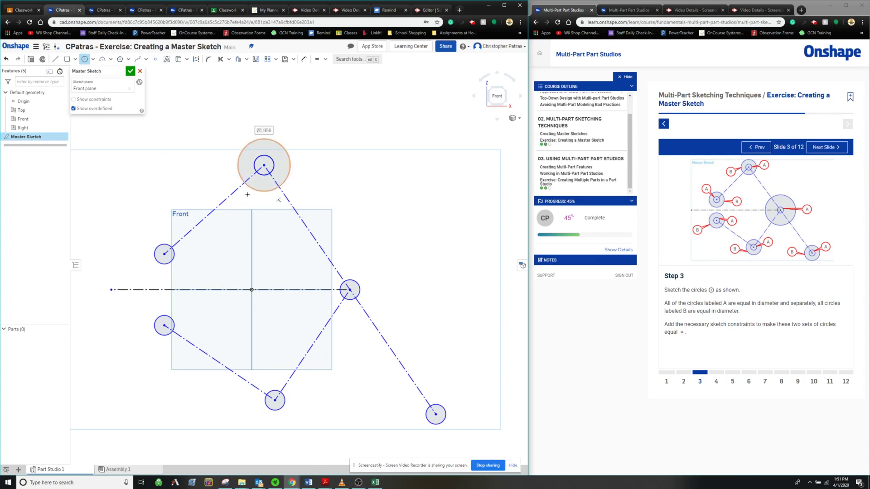
left_click(164, 254)
left_click(181, 271)
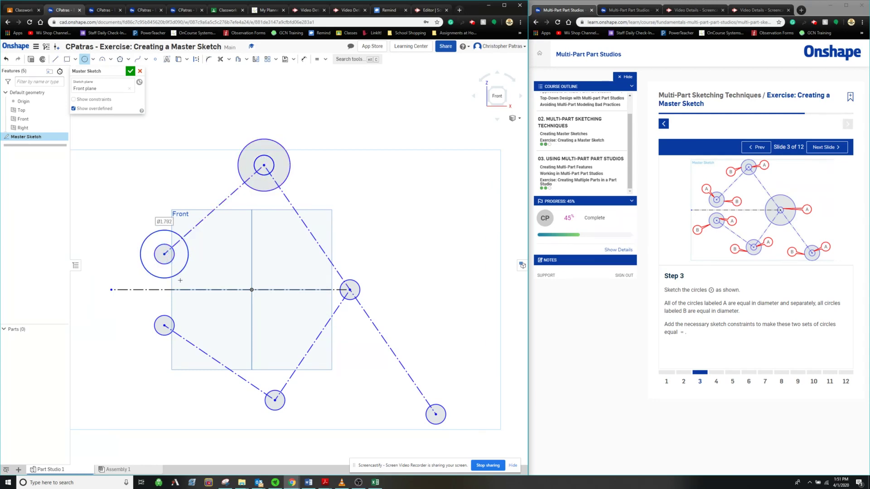
left_click(164, 325)
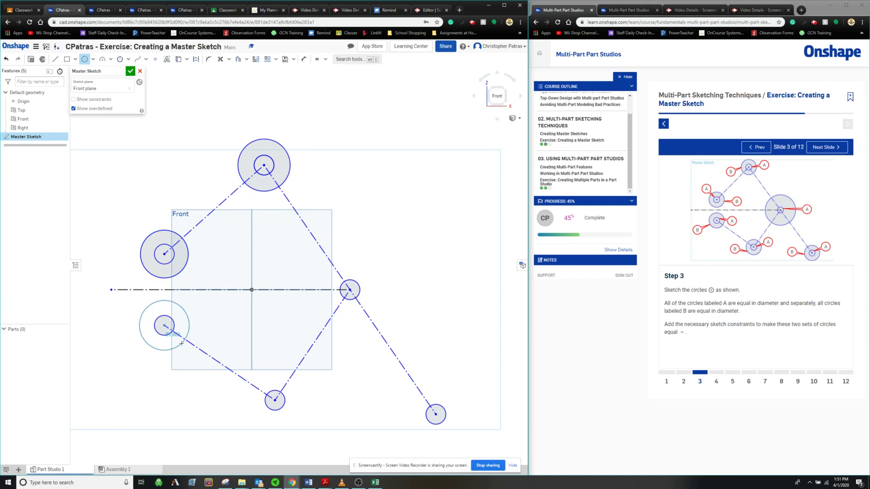
left_click(182, 343)
left_click(275, 400)
left_click(290, 415)
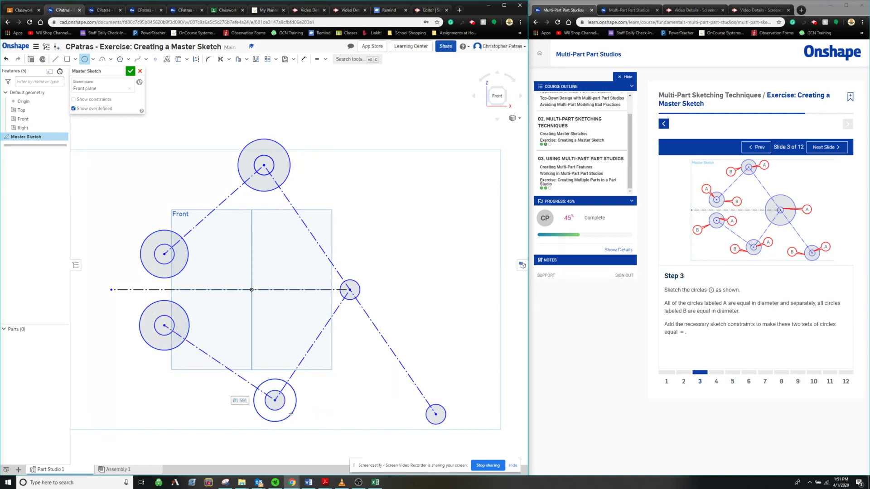
left_click(350, 289)
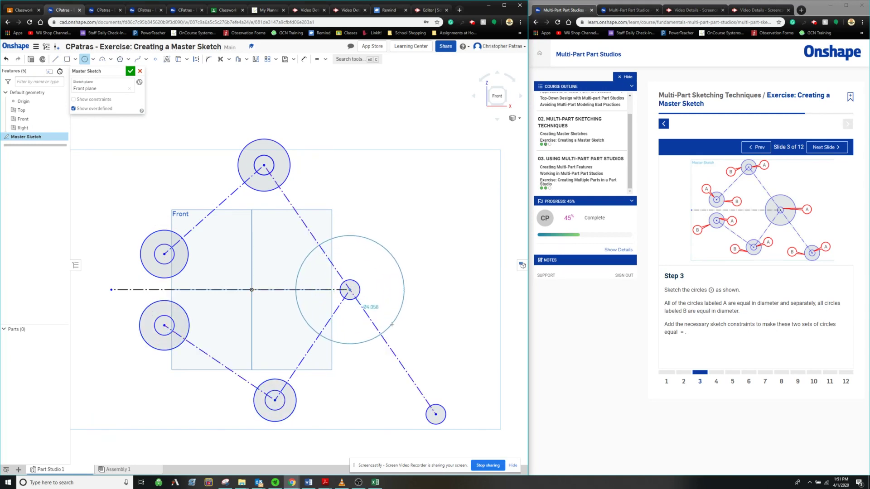
left_click(389, 253)
left_click(436, 414)
left_click(459, 410)
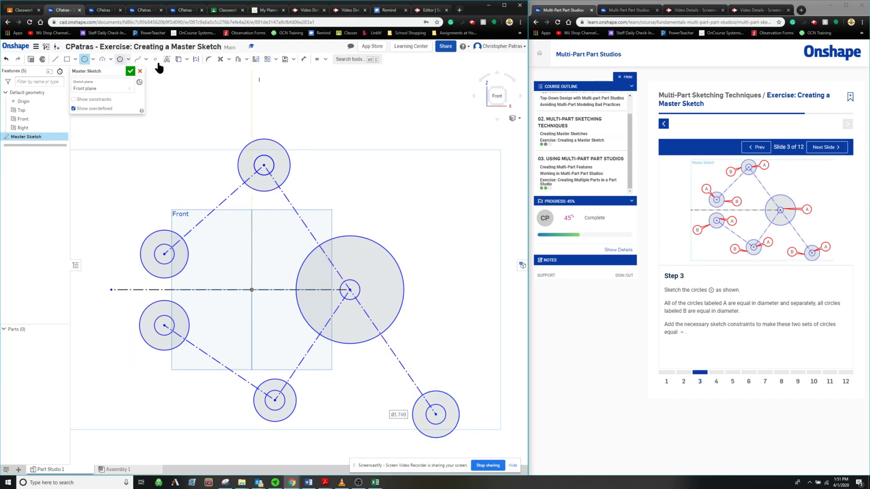
Make the left, lower-left, bottom and bottom-right outer circles equal to the top one, then go to Step 4
left_click(316, 59)
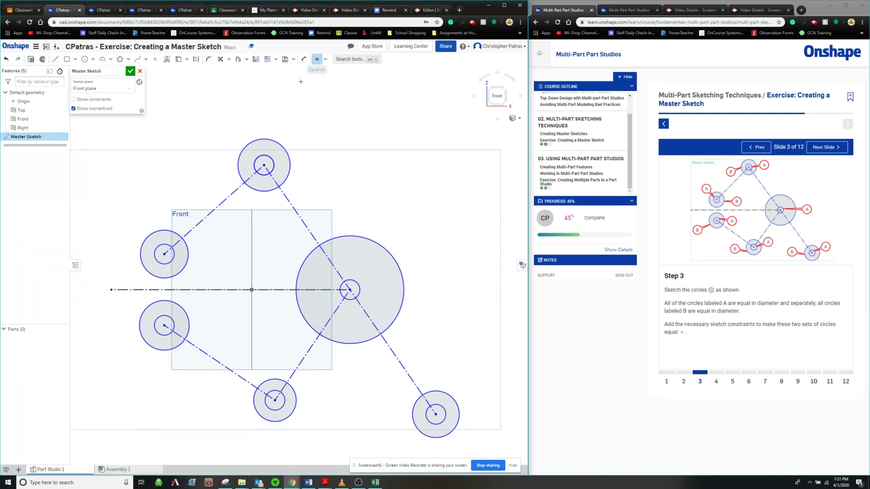
left_click(272, 140)
left_click(160, 232)
left_click(256, 143)
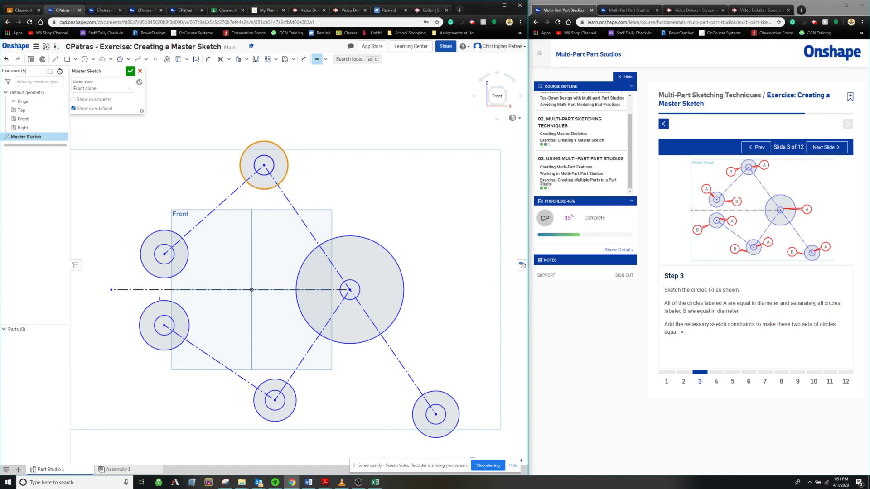
left_click(156, 301)
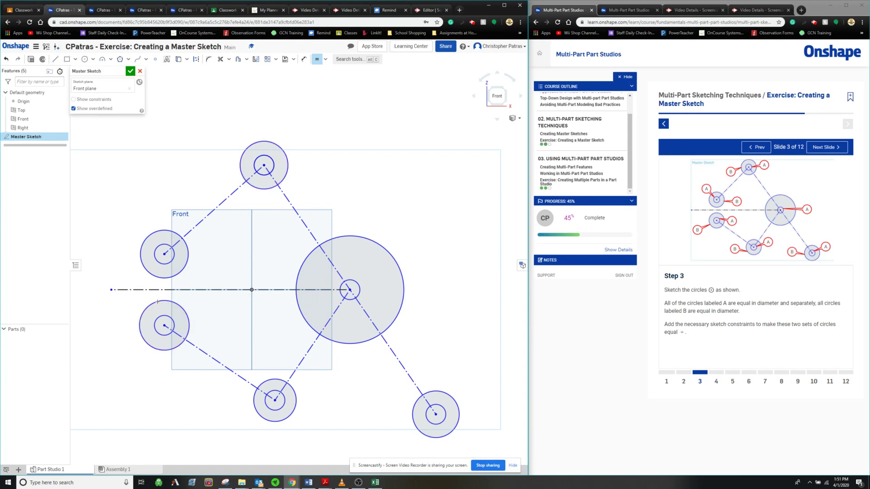
left_click(279, 145)
left_click(265, 382)
left_click(273, 142)
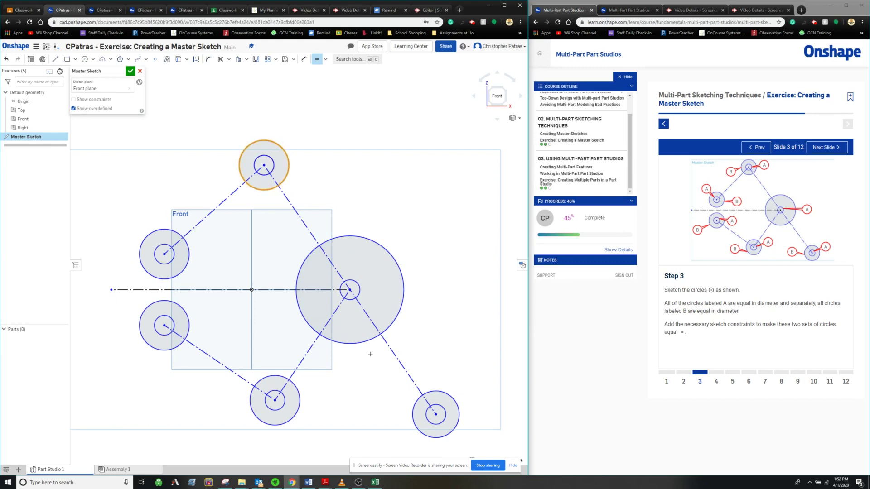
left_click(416, 401)
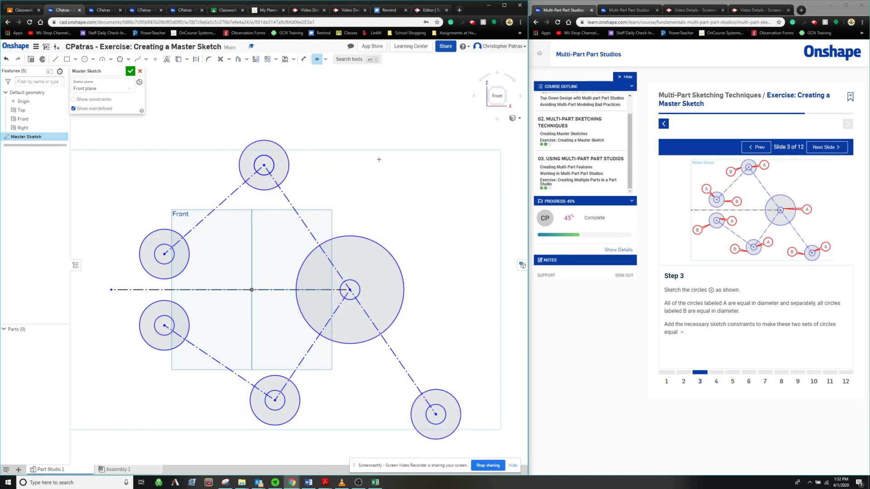
left_click(811, 146)
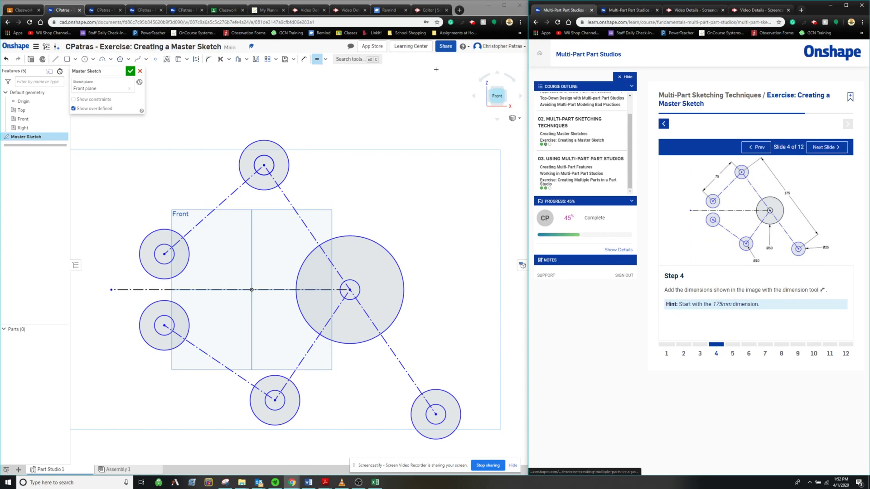
Dimension the upper-left arm at 5.007 and the long top-to-bottom-right line at 11.344
left_click(304, 58)
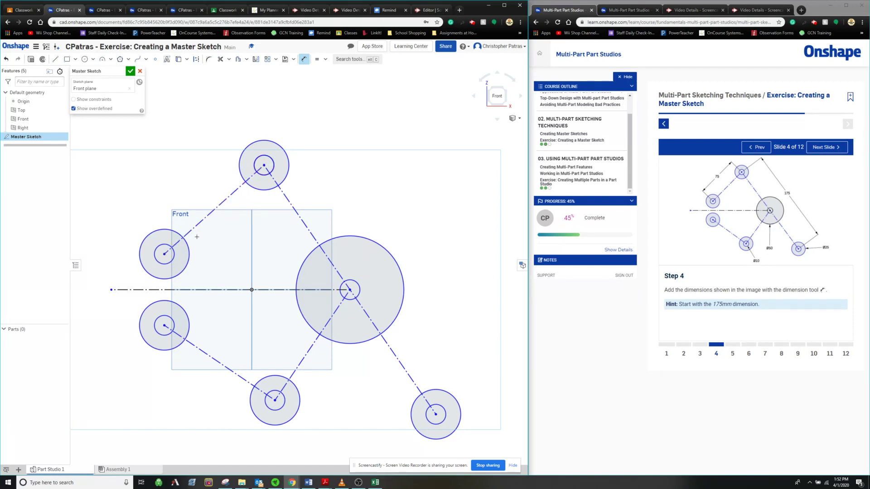
left_click(172, 247)
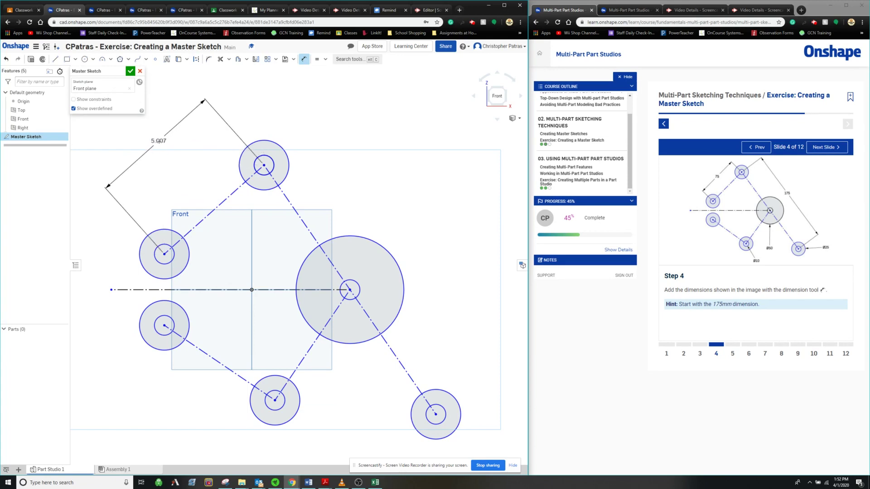
left_click(161, 144)
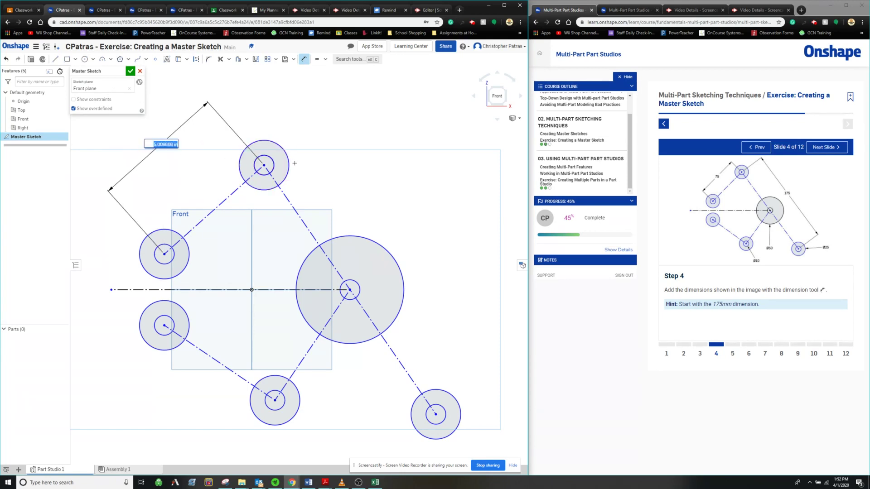
key("Return")
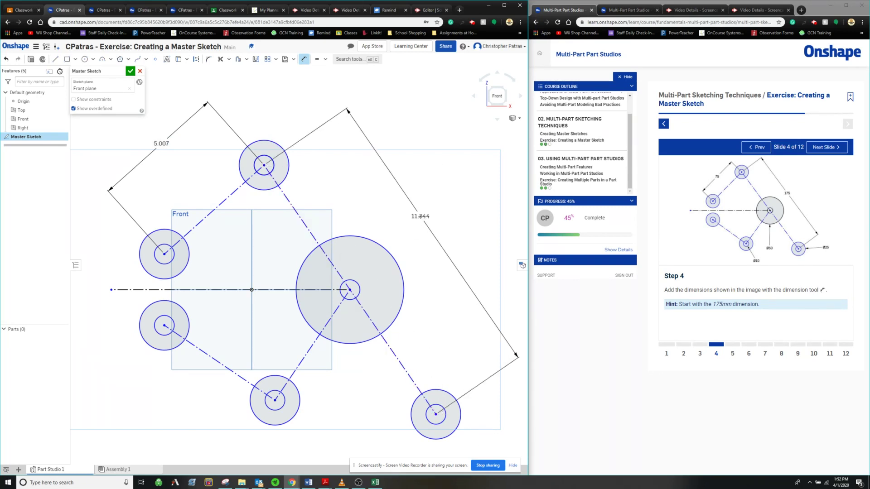
left_click(453, 301)
key("Return")
Dimension the large right, small centre and bottom circles at Ø4.038, Ø0.743 and Ø1.863, then maximize the course page
left_click(363, 236)
left_click(305, 60)
left_click(368, 236)
left_click(378, 223)
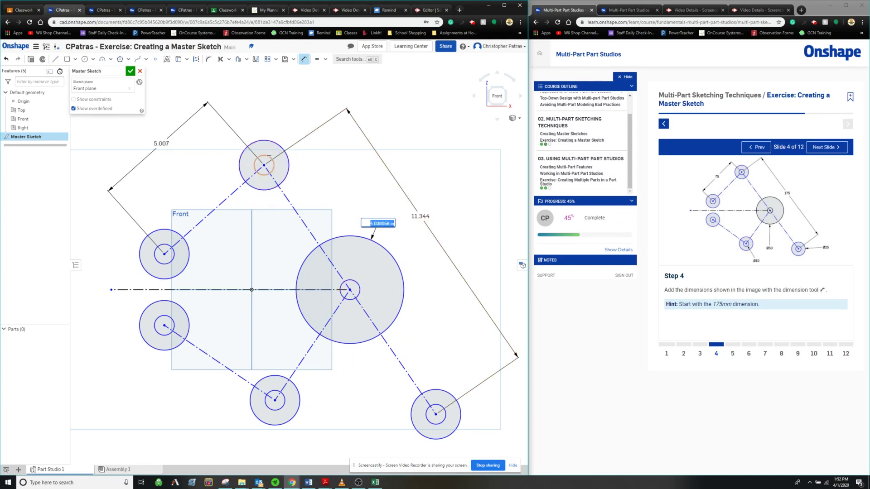
left_click(358, 283)
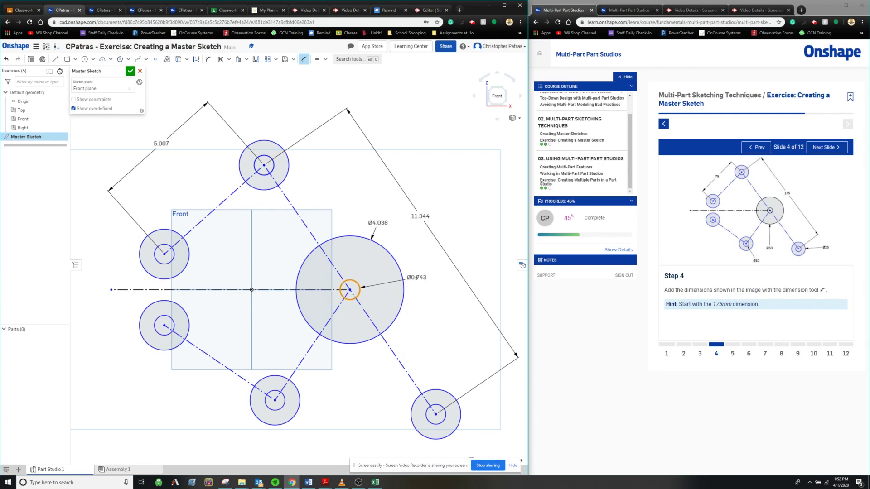
left_click(385, 281)
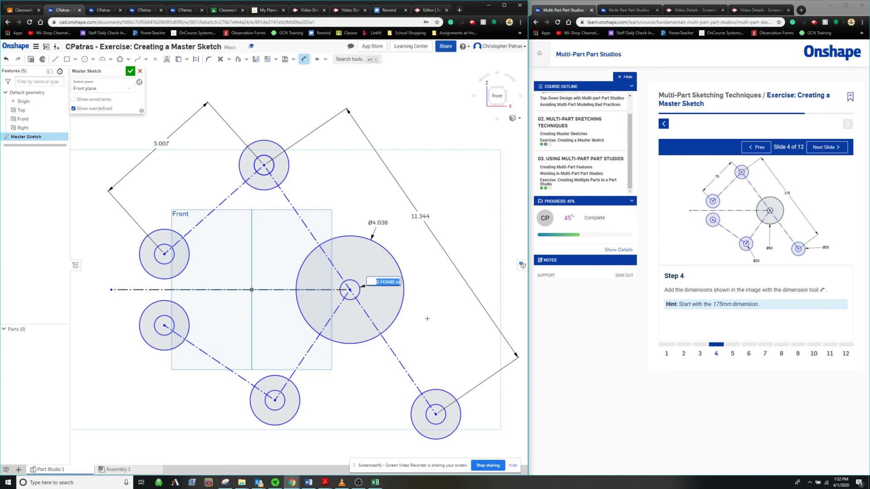
key("Return")
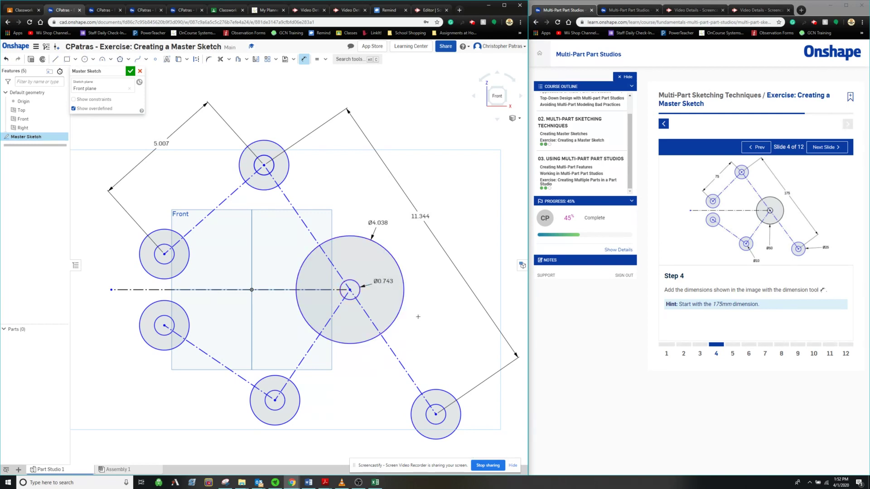
left_click(300, 388)
left_click(334, 390)
key("Return")
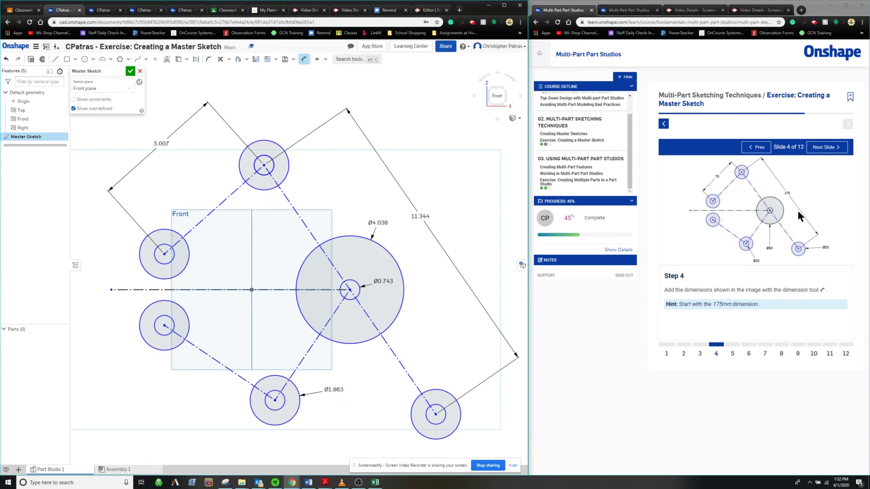
left_click(846, 5)
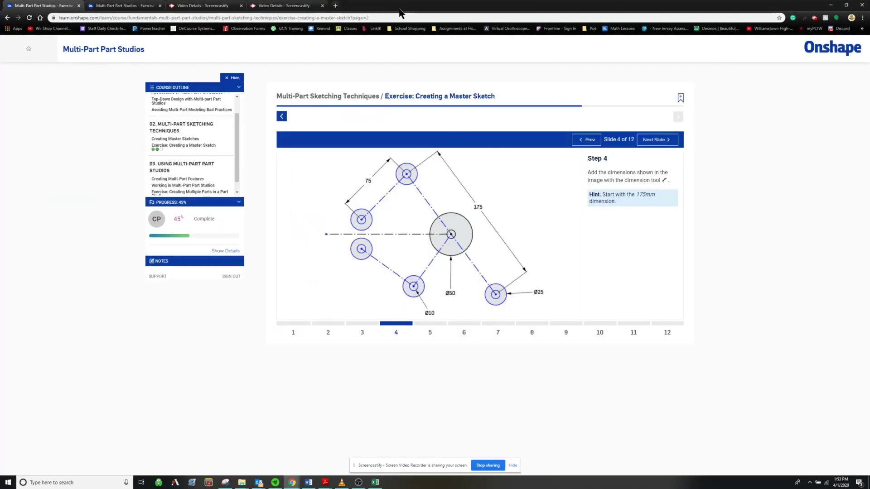
Snap the Step 4 course page back onto the right half of the screen
left_click_drag(408, 10, 869, 60)
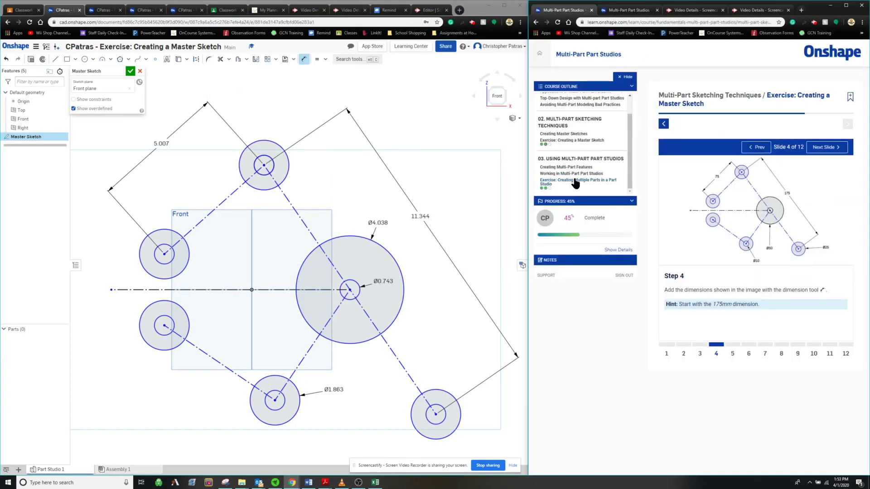
Set the long dimension to 175 and the arm length to 75
double_click(420, 217)
type("175")
key("Return")
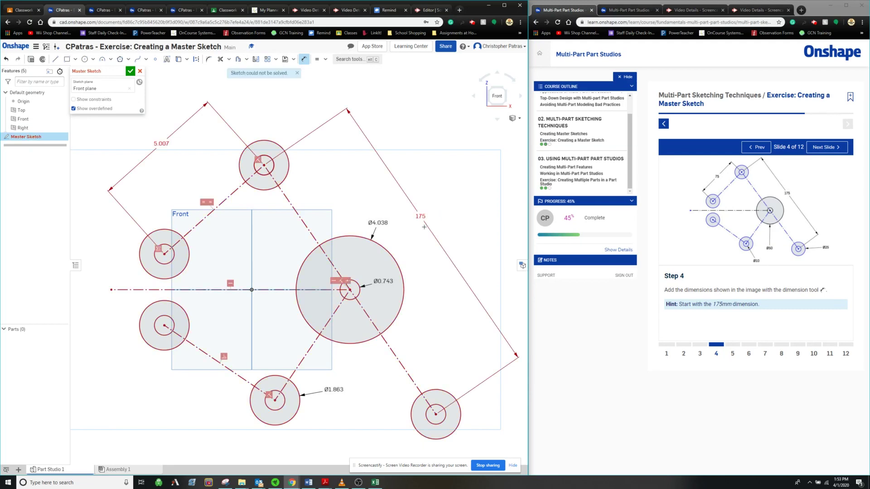
double_click(161, 143)
type("75")
key("Return")
Set the large circle to Ø50 and the small centre circle to Ø10
scroll(172, 157, "down", 8)
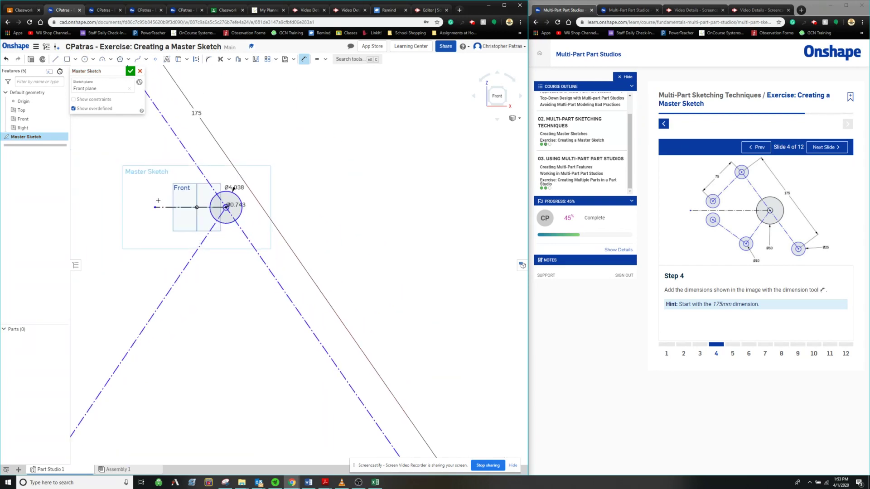
scroll(187, 197, "up", 5)
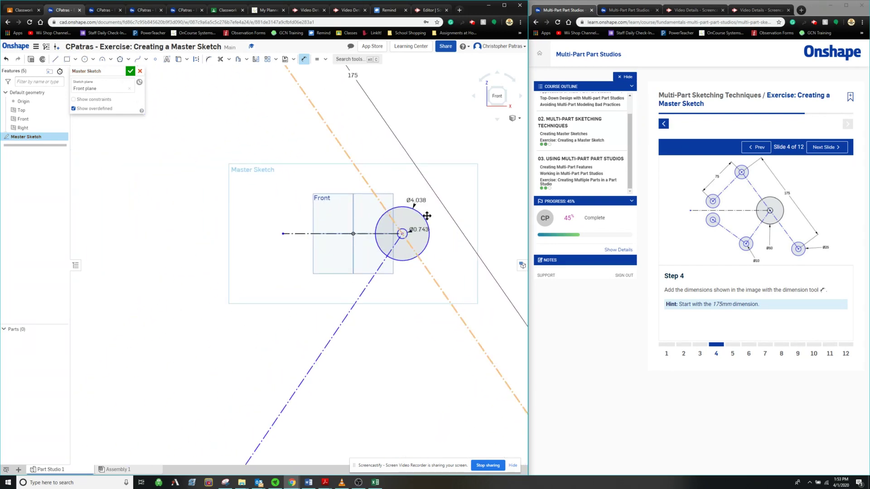
double_click(419, 200)
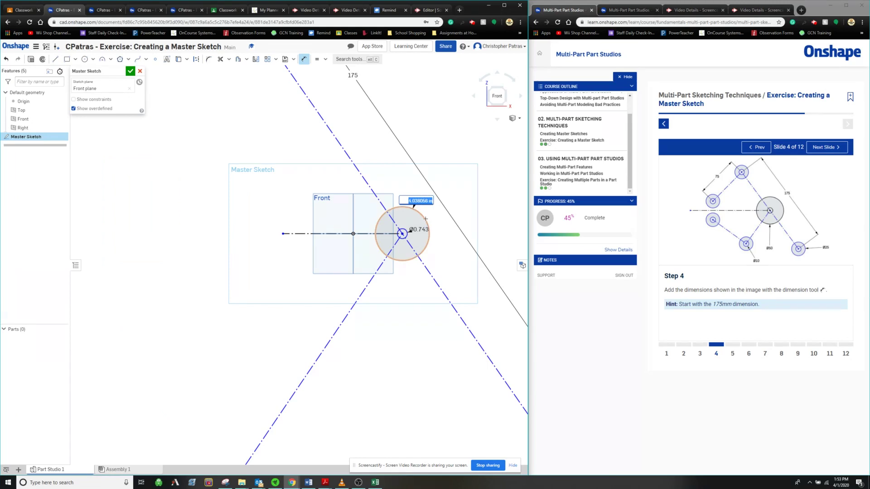
type("50")
key("Return")
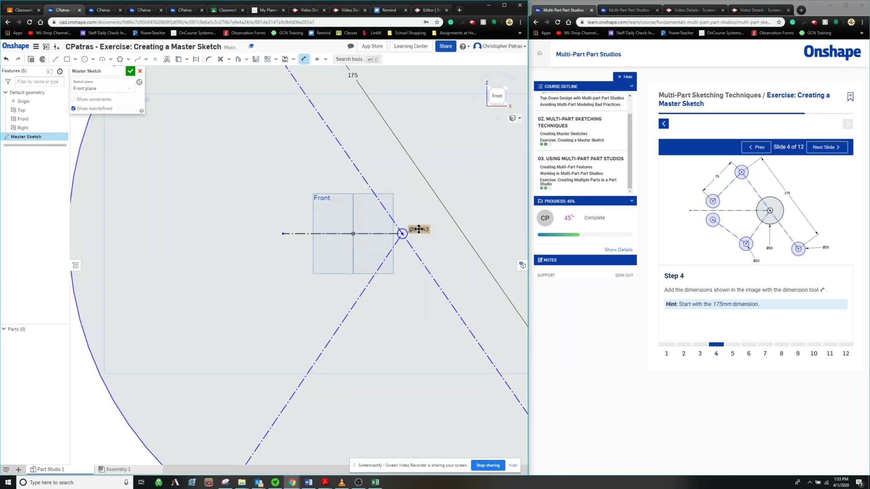
double_click(419, 230)
type("1")
key("Return")
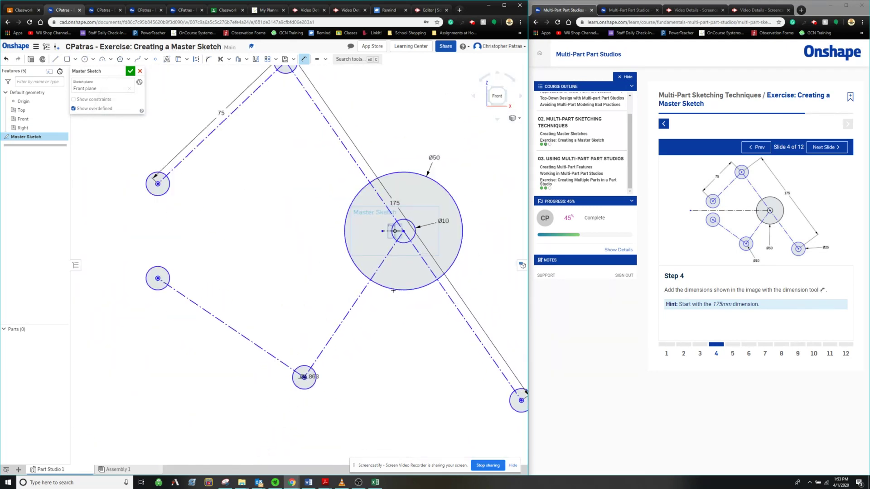
Set the lower circle's diameter to Ø25
middle_click_drag(393, 291, 249, 174)
scroll(335, 251, "up", 3)
scroll(376, 286, "down", 3)
scroll(315, 267, "up", 7)
mouse_move(243, 265)
middle_mouse_down()
mouse_move(313, 261)
mouse_move(406, 286)
middle_mouse_up()
scroll(312, 277, "up", 1)
scroll(312, 277, "up", 2)
scroll(312, 276, "down", 5)
scroll(312, 272, "up", 8)
scroll(299, 281, "down", 8)
mouse_move(358, 233)
middle_mouse_down()
mouse_move(377, 286)
mouse_move(407, 279)
middle_mouse_up()
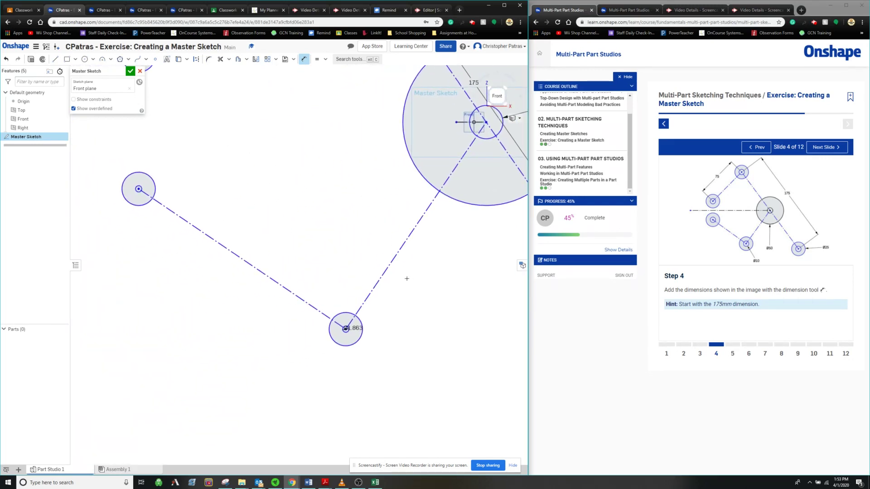
scroll(327, 335, "up", 5)
double_click(398, 296)
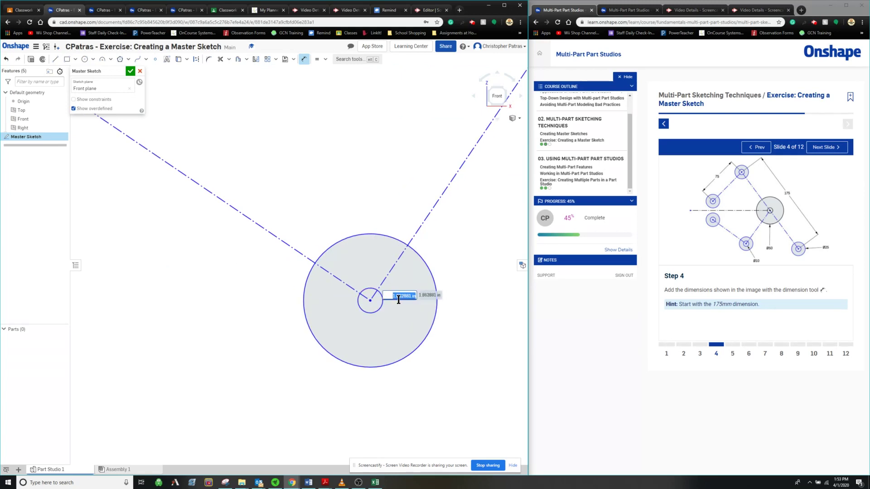
type("25")
key("Return")
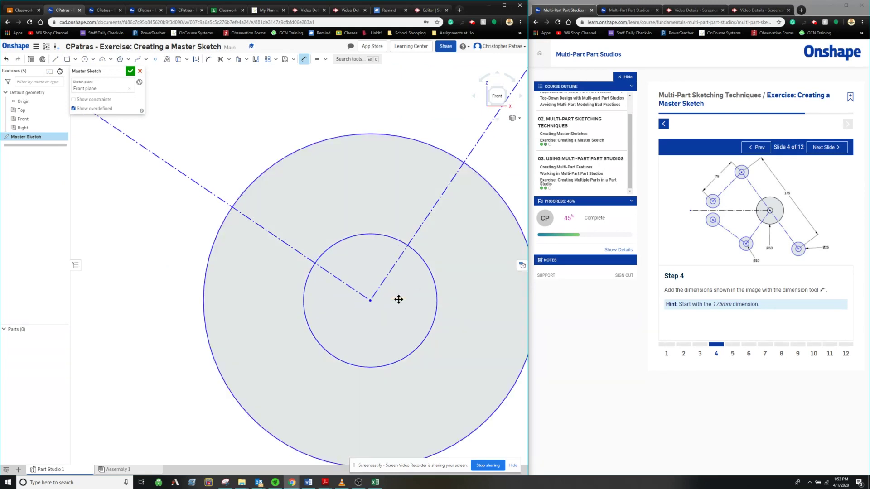
Drag the 175, 75, Ø50 and Ø10 dimensions outward, clear of the circles
scroll(399, 297, "down", 5)
mouse_move(378, 239)
middle_mouse_down()
mouse_move(299, 254)
mouse_move(273, 271)
middle_mouse_up()
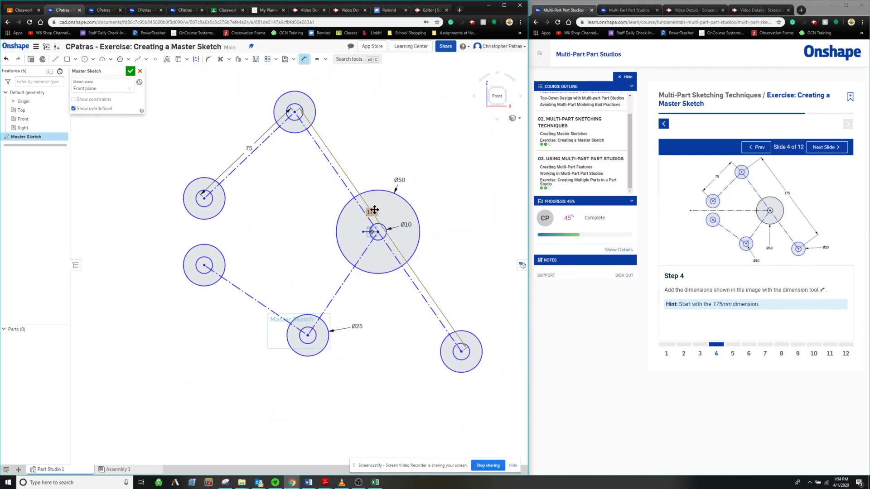
left_click_drag(371, 211, 429, 163)
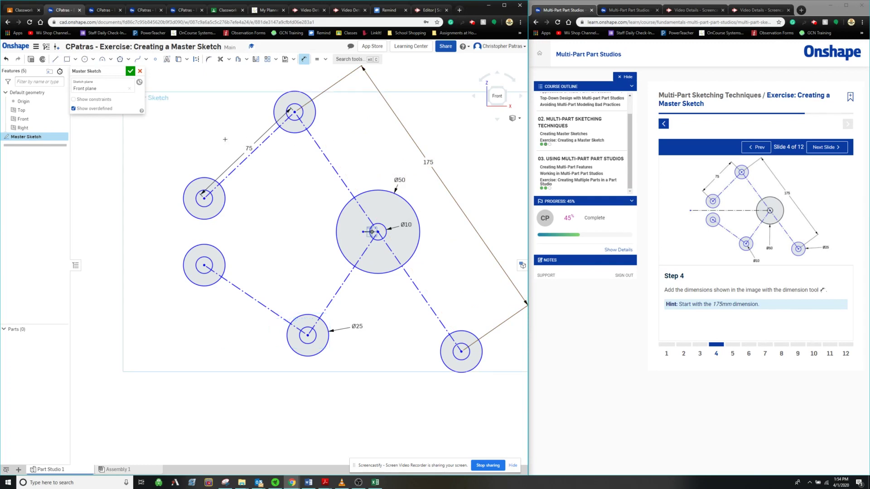
left_click_drag(248, 148, 211, 117)
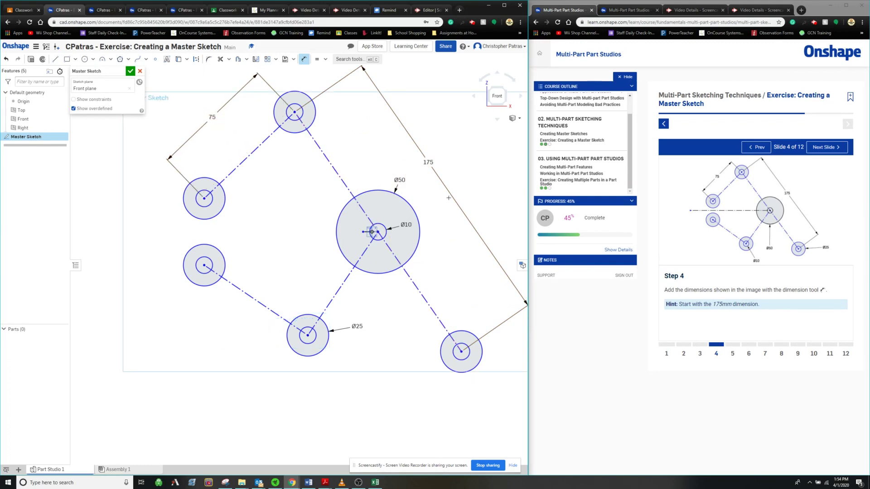
left_click_drag(398, 181, 414, 180)
left_click_drag(403, 224, 445, 227)
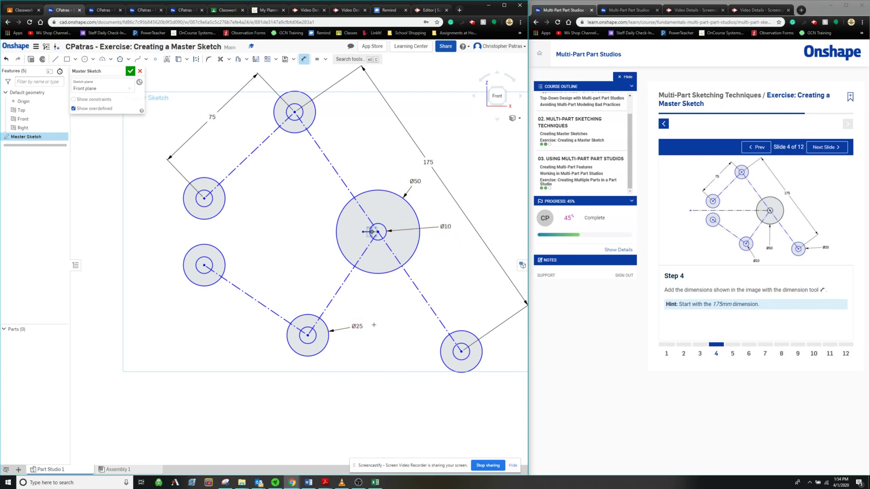
Pan and zoom to centre the origin and horizontal centerline in view
scroll(399, 322, "down", 3)
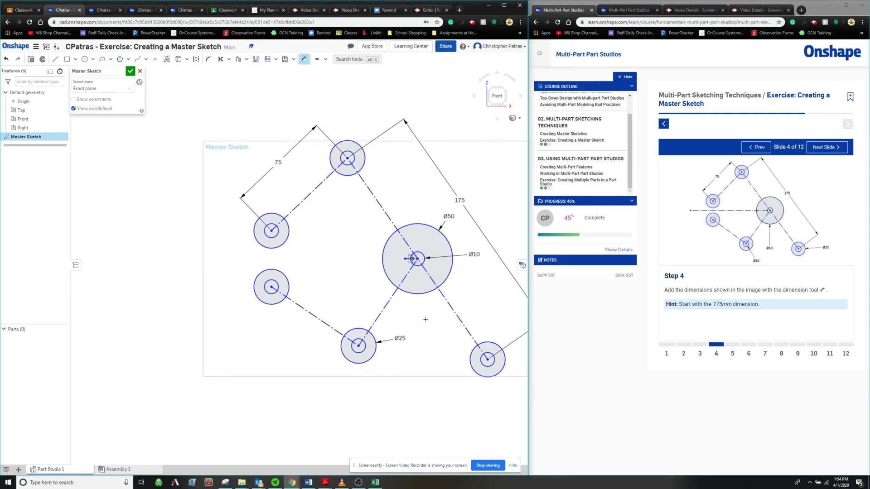
scroll(426, 320, "up", 8)
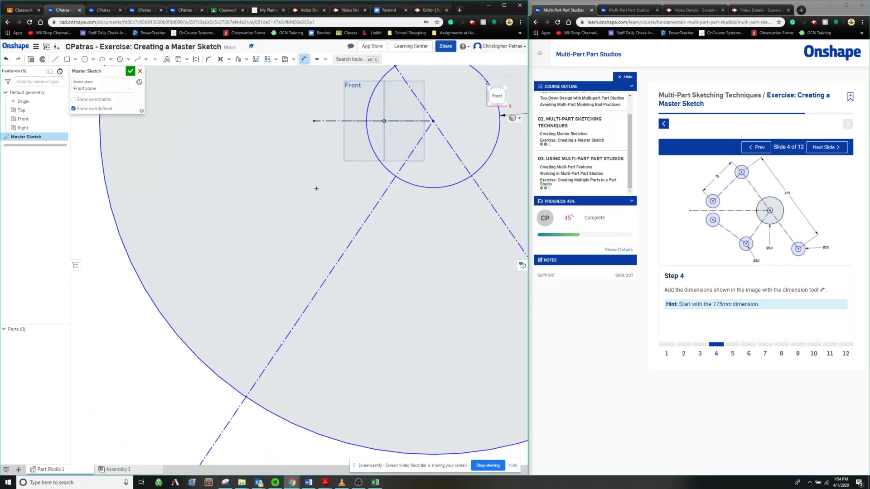
scroll(312, 188, "up", 1)
middle_click_drag(297, 181, 287, 347)
scroll(286, 339, "up", 4)
mouse_move(303, 311)
middle_mouse_down()
mouse_move(203, 287)
mouse_move(172, 244)
middle_mouse_up()
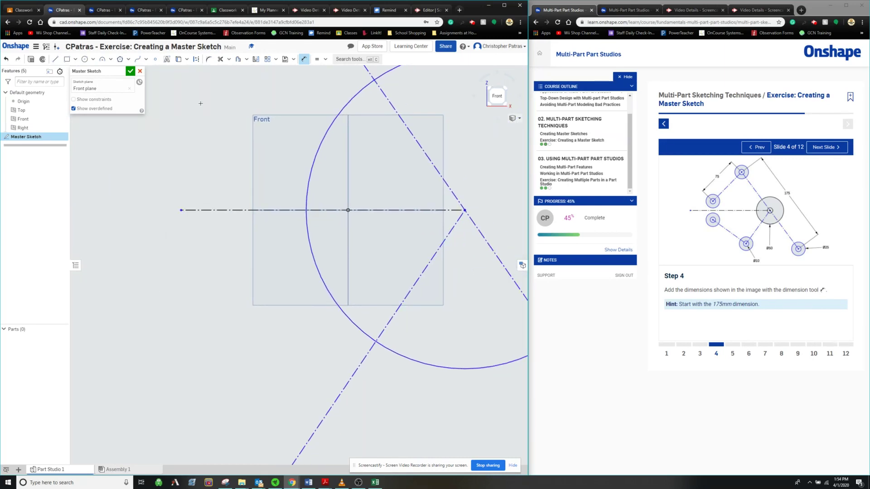
Dimension the horizontal centerline at 125, then change it to 150
left_click(55, 59)
left_click(304, 59)
left_click(465, 210)
left_click(340, 146)
type("125")
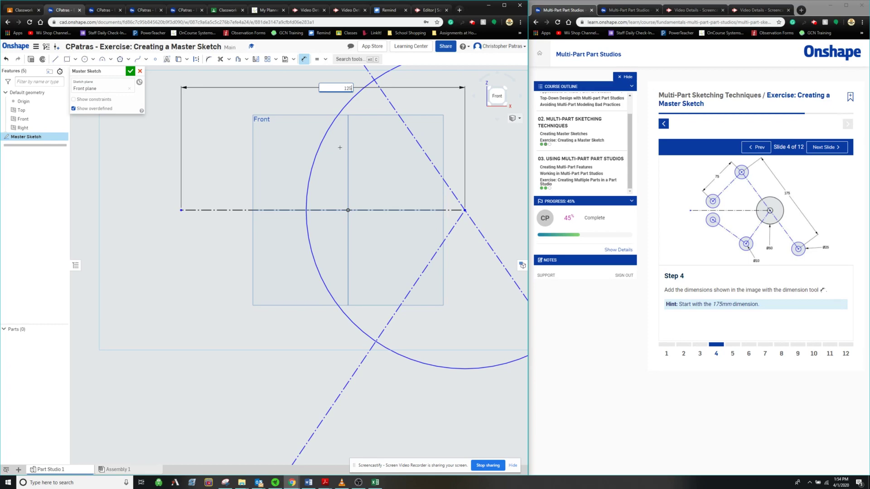
key("Return")
scroll(340, 147, "down", 10)
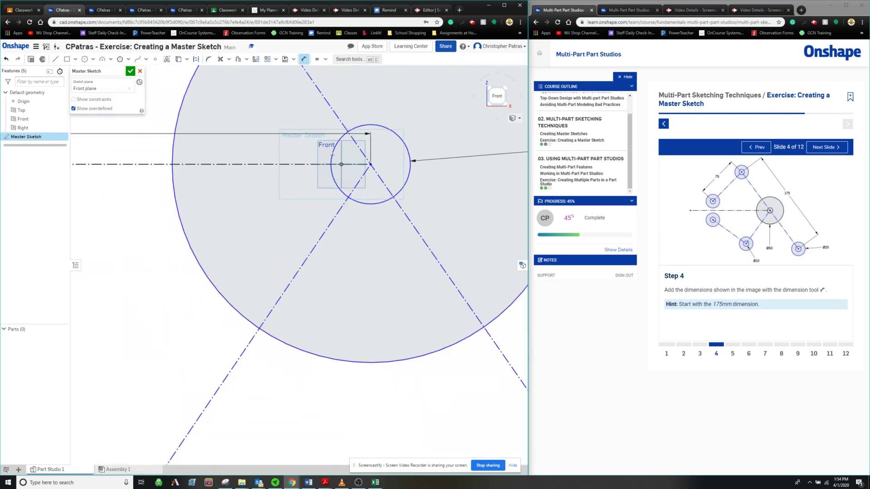
scroll(329, 158, "up", 2)
scroll(253, 169, "down", 3)
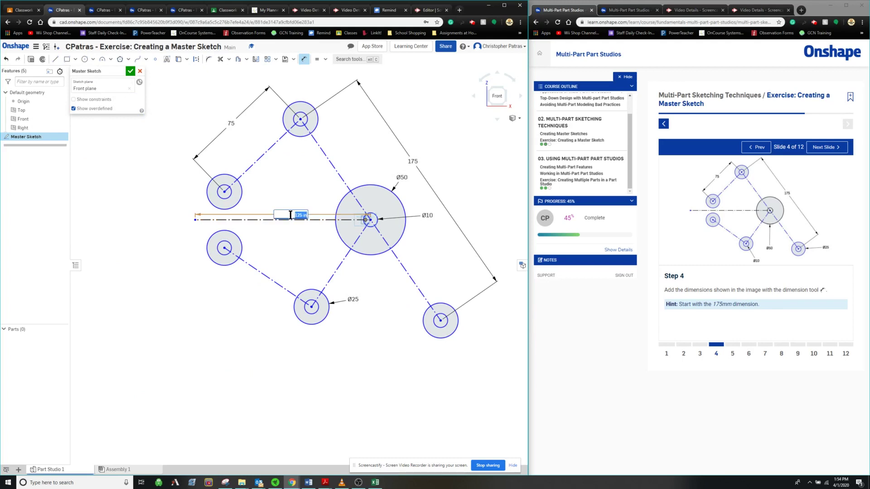
key("ctrl+z")
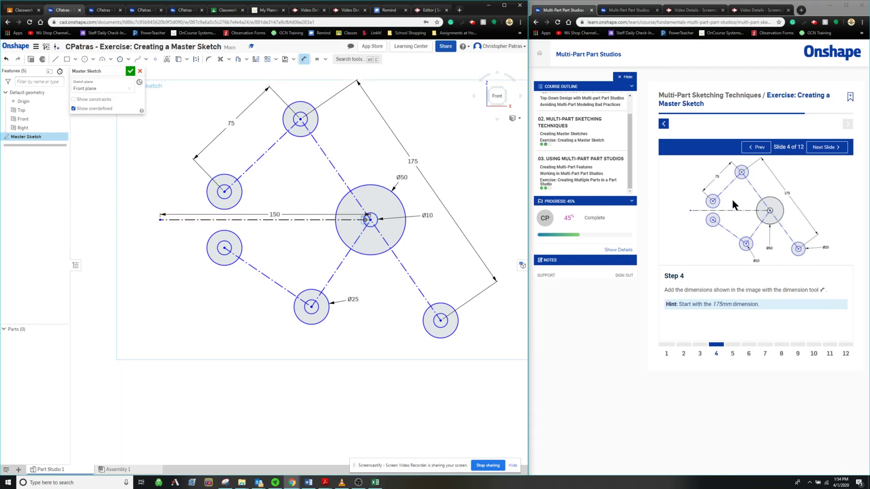
left_click_drag(274, 215, 272, 210)
Remove the temporary 150 centerline dimension with Delete sketch entity
key("Escape")
scroll(311, 265, "up", 1)
left_click(263, 201)
key("Delete")
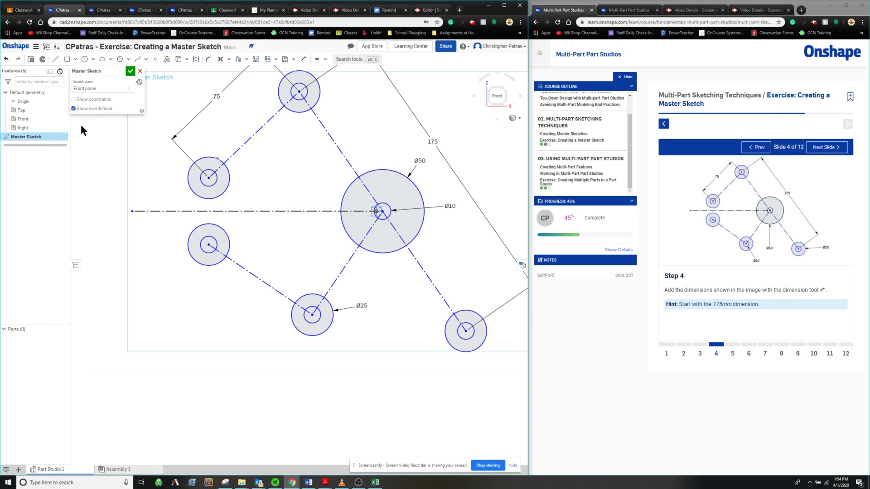
left_click(9, 59)
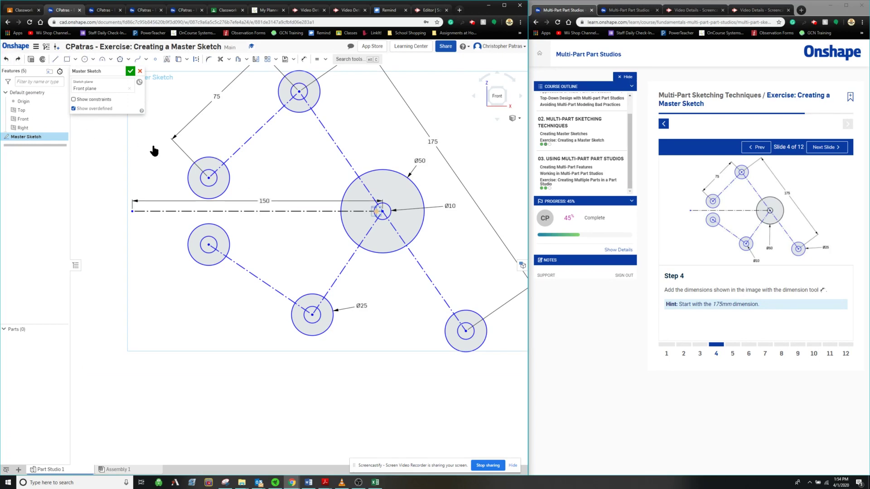
right_click(250, 200)
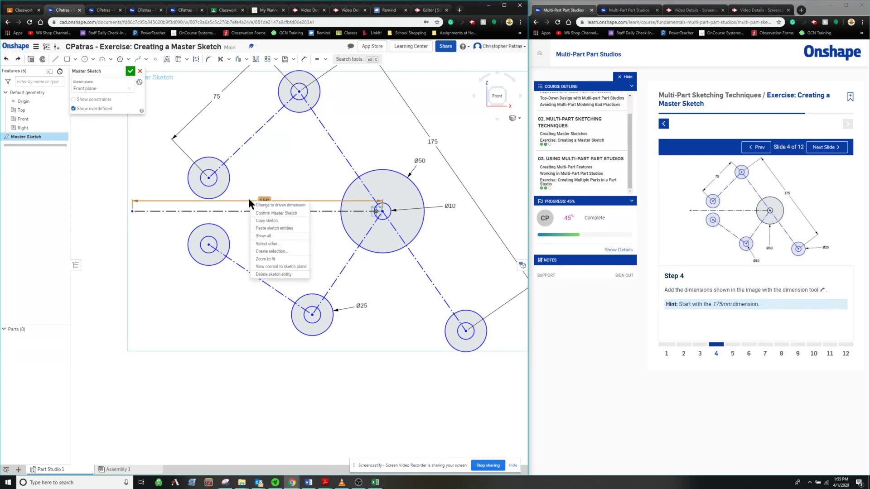
left_click(268, 275)
Pan and zoom to centre the whole sketch in view
scroll(281, 213, "down", 1)
mouse_move(286, 211)
middle_mouse_down()
mouse_move(292, 199)
mouse_move(305, 200)
mouse_move(317, 218)
middle_mouse_up()
scroll(353, 198, "up", 1)
scroll(358, 202, "down", 4)
scroll(361, 208, "up", 1)
scroll(367, 222, "down", 1)
scroll(351, 236, "up", 5)
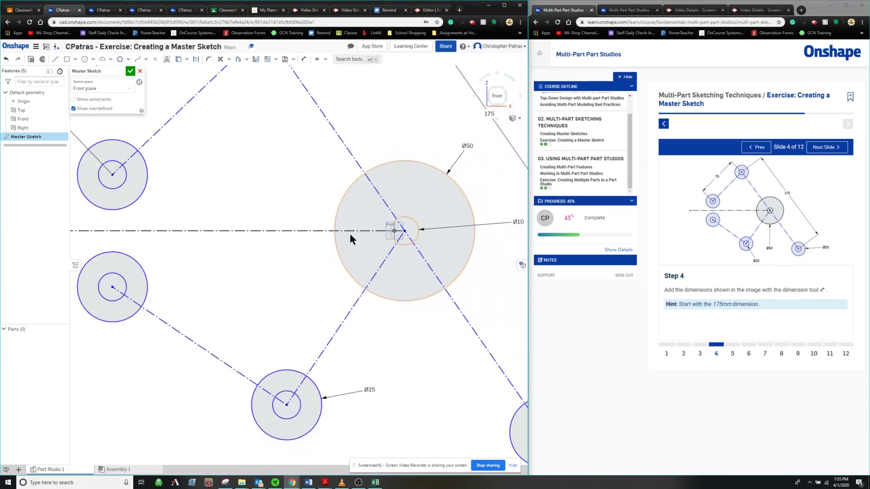
scroll(349, 247, "down", 4)
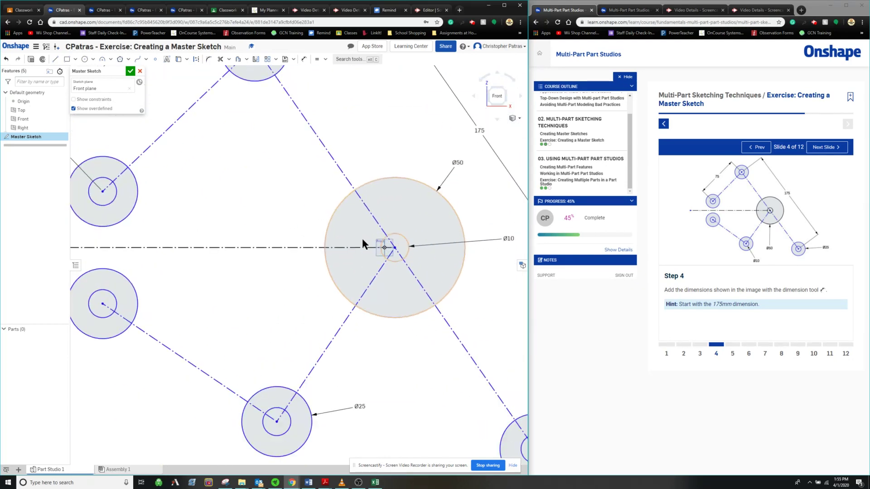
scroll(377, 243, "up", 4)
scroll(377, 241, "down", 1)
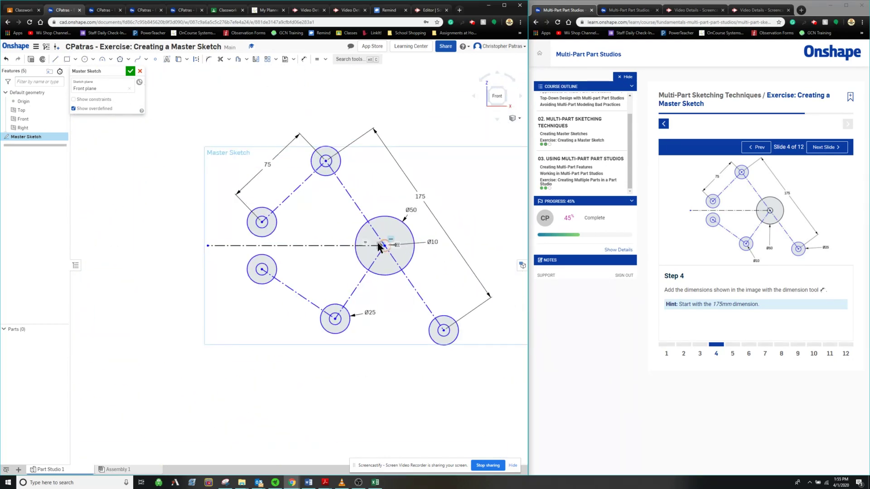
mouse_move(273, 254)
middle_mouse_down()
mouse_move(219, 237)
mouse_move(226, 255)
middle_mouse_up()
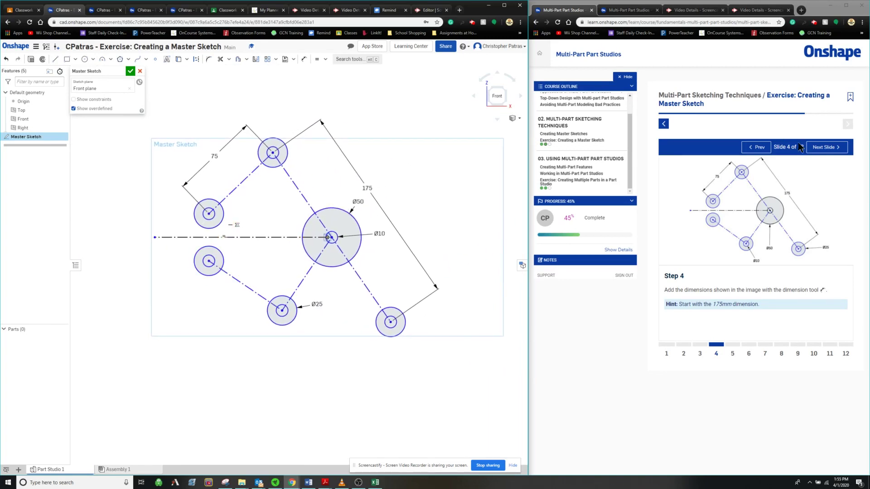
Advance the course to Step 5 and place its window beside the Onshape sketch
left_click(815, 153)
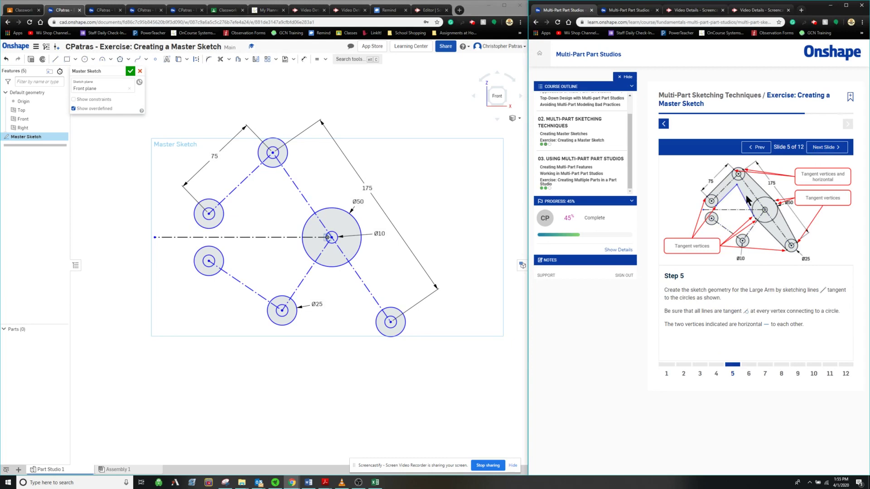
left_click_drag(820, 14, 543, 2)
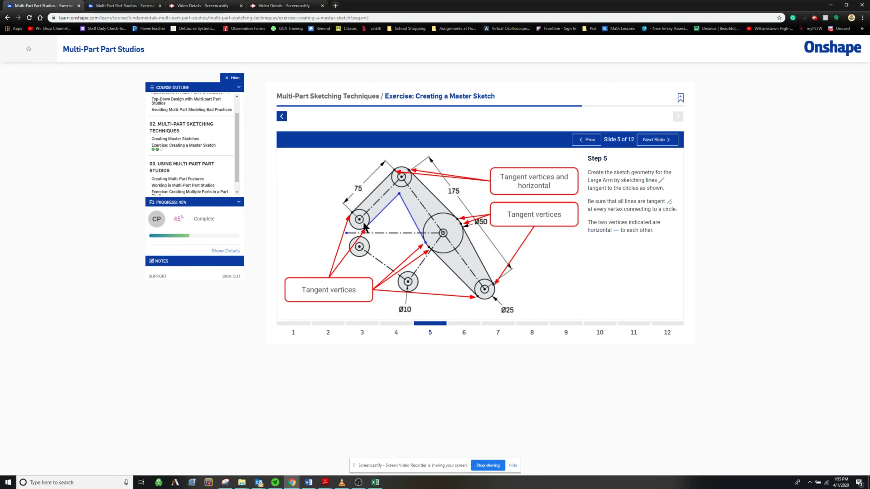
mouse_move(519, 5)
left_mouse_down()
mouse_move(521, 47)
mouse_move(581, 199)
mouse_move(747, 79)
mouse_move(867, 58)
mouse_move(869, 32)
left_mouse_up()
scroll(447, 205, "up", 2)
middle_click_drag(438, 226, 531, 231)
middle_click_drag(424, 201, 406, 232)
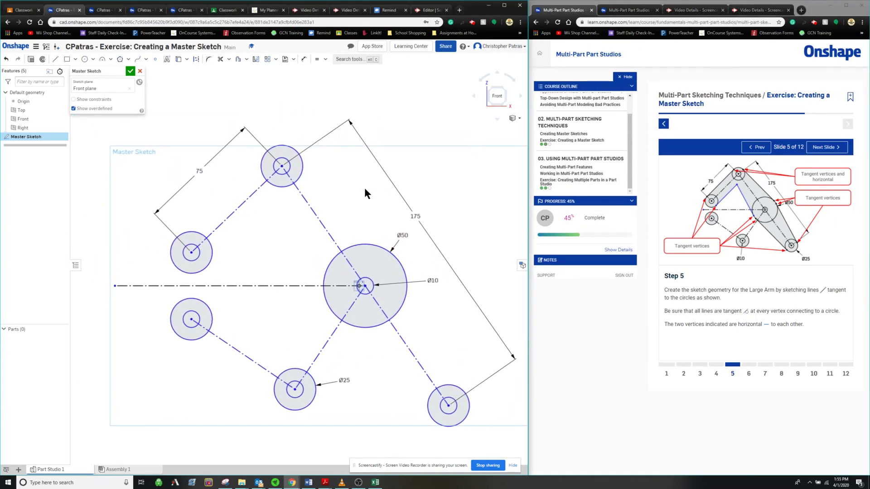
Draw a short line segment starting from the top circle's centre
middle_click_drag(364, 189, 387, 188)
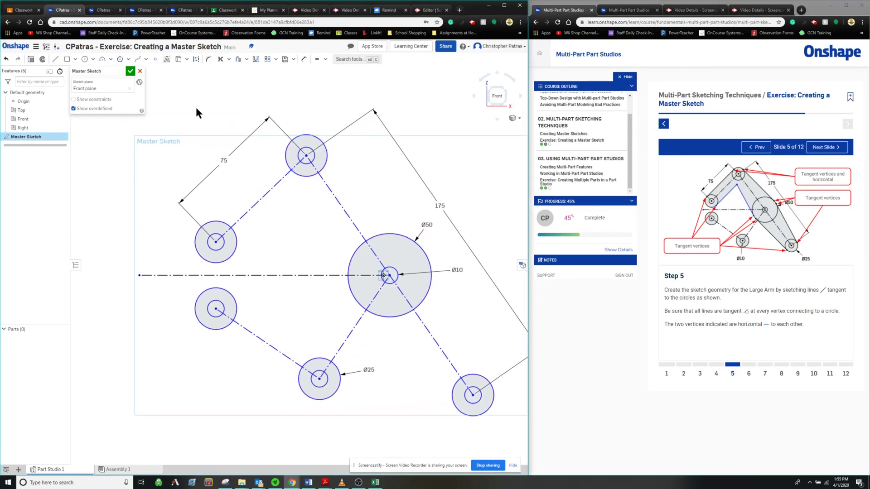
left_click(55, 60)
scroll(362, 174, "up", 3)
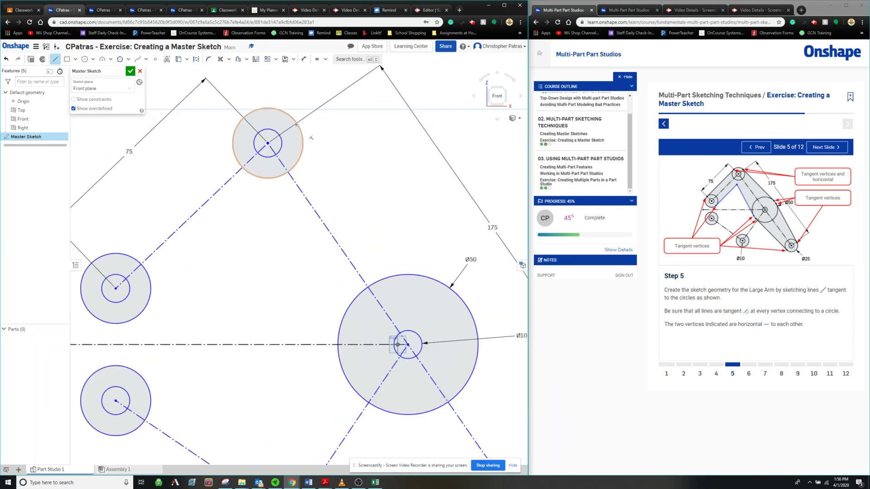
left_click(268, 144)
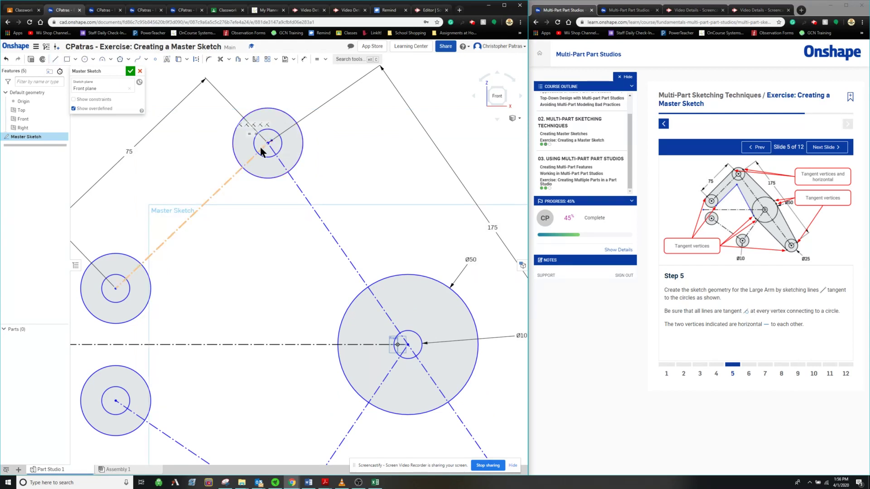
left_click(6, 59)
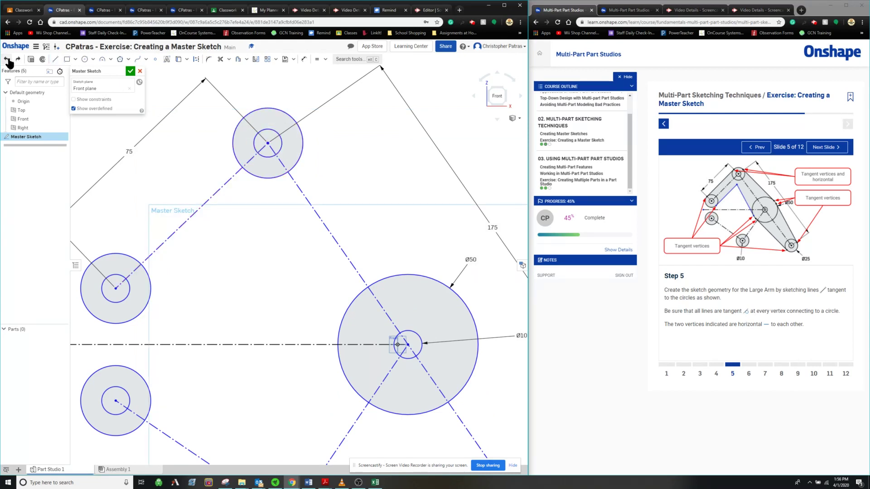
left_click(55, 59)
left_click(267, 143)
left_click(305, 109)
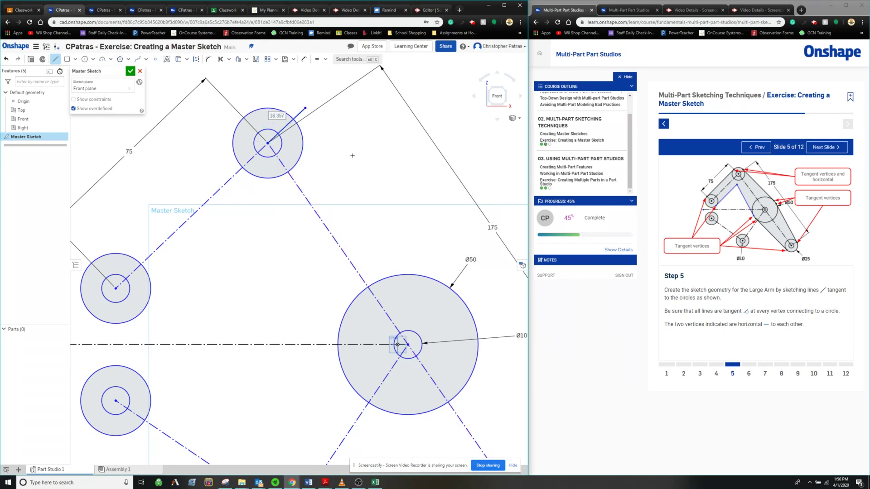
Draw a line from the top circle's edge ending tangent on the Ø50 circle
left_click(294, 119)
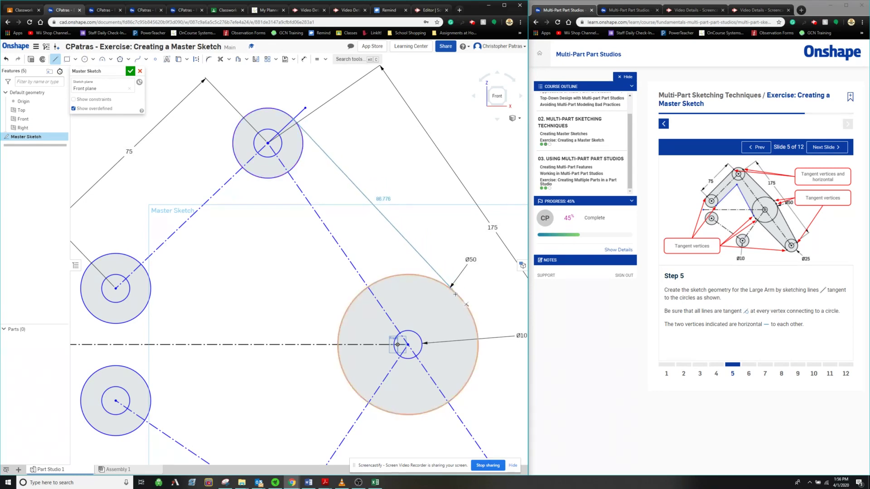
scroll(459, 294, "up", 3)
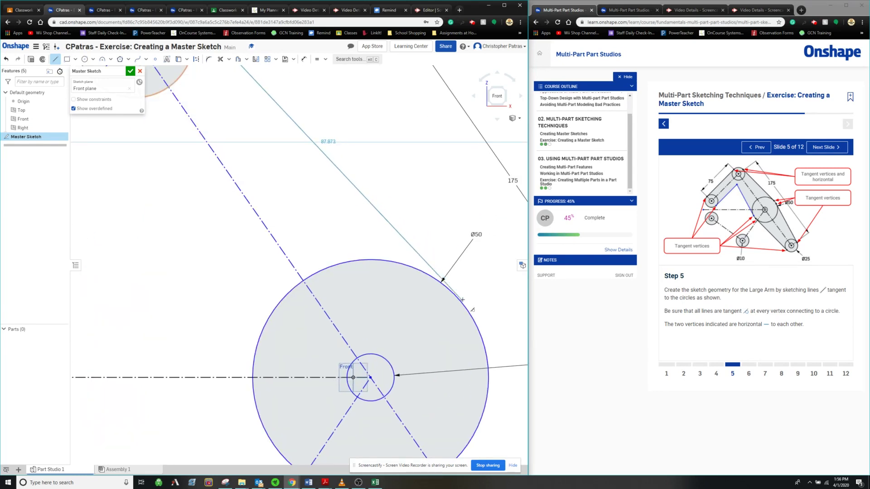
scroll(463, 300, "up", 2)
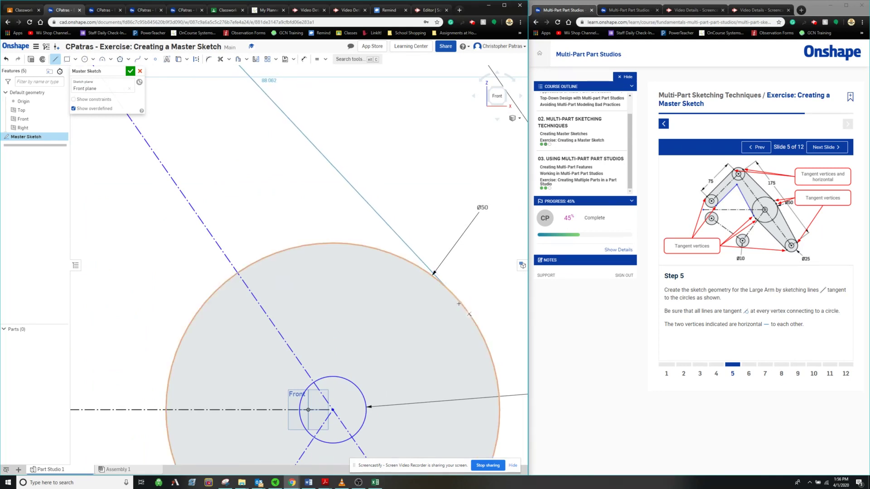
left_click(454, 296)
scroll(392, 200, "down", 3)
middle_click_drag(407, 188, 413, 232)
scroll(458, 309, "down", 3)
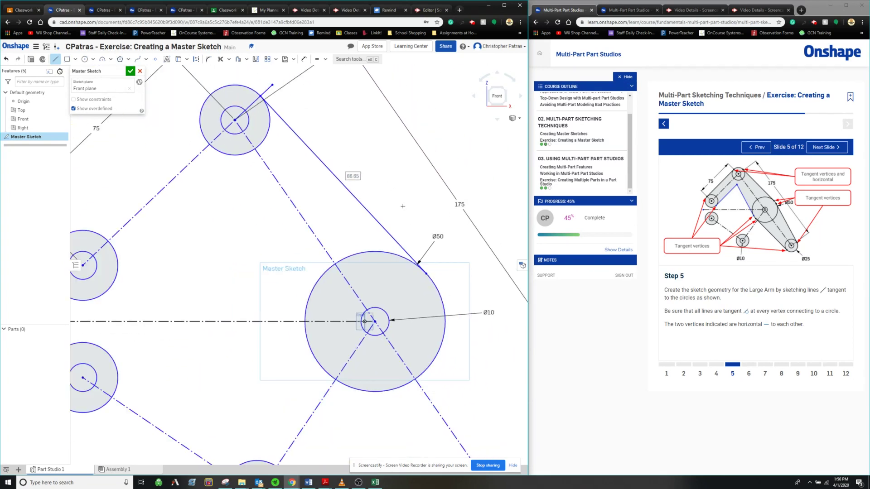
Draw a second outline line from the Ø50 circle's edge toward the upper circle's tangent point
left_click(426, 314)
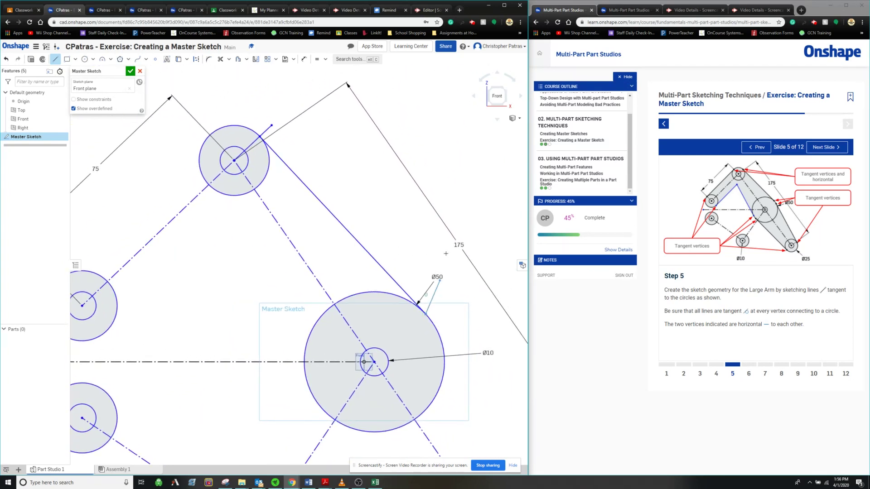
scroll(260, 132, "up", 3)
scroll(260, 133, "up", 2)
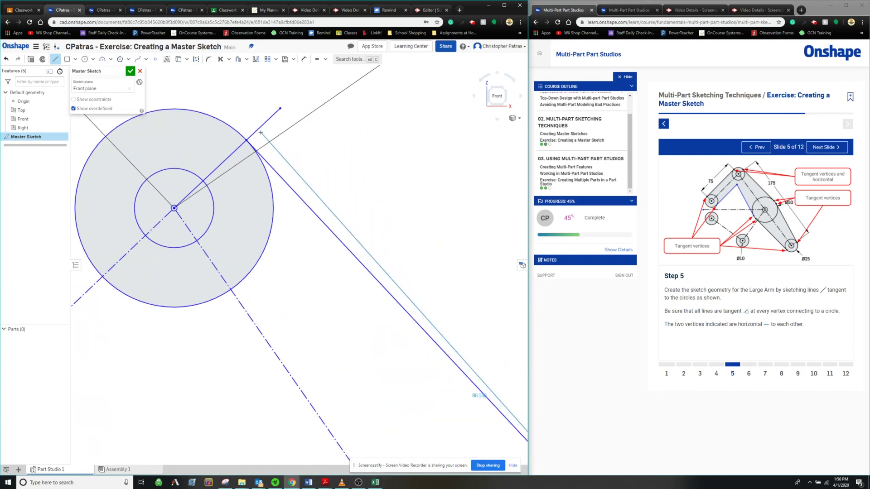
left_click(256, 150)
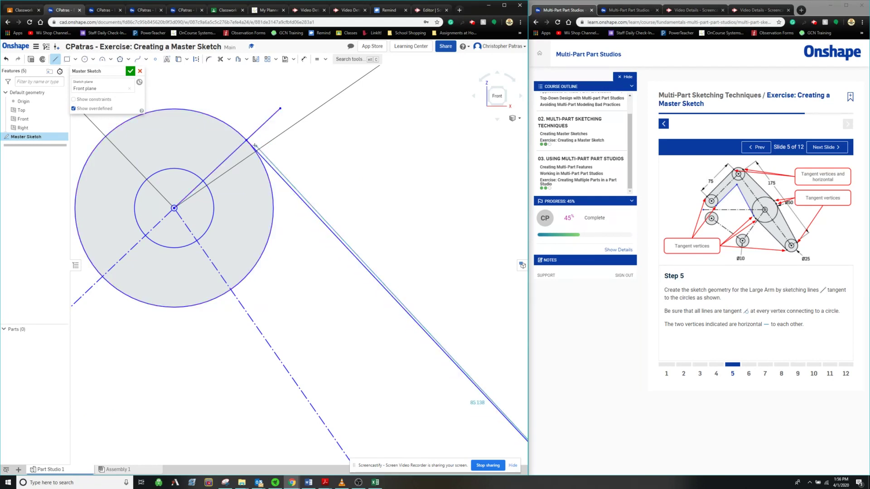
scroll(247, 139, "up", 3)
scroll(254, 141, "up", 2)
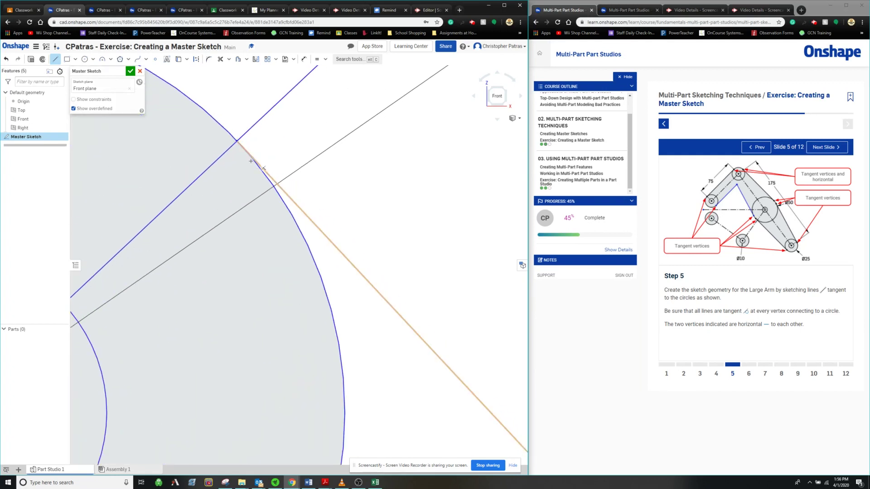
left_click(244, 152)
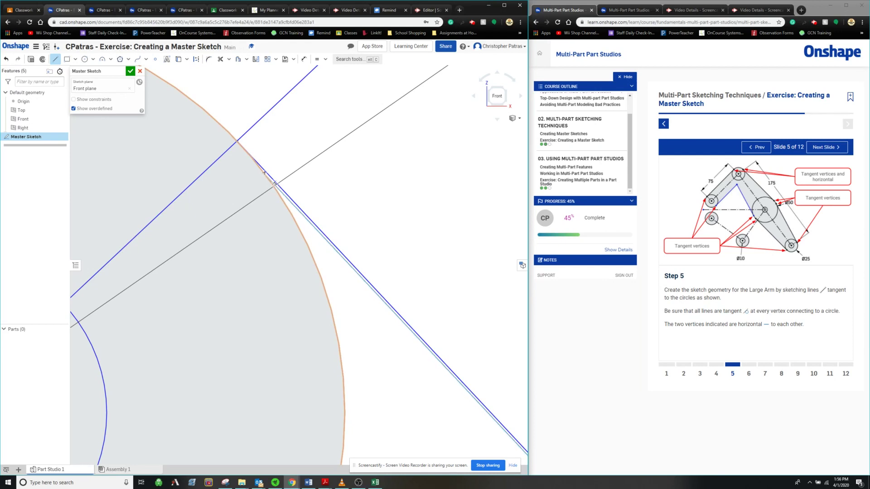
left_click(253, 155)
Undo the misplaced tangent line and redraw it ending at the tangent vertex
key("ctrl+z")
left_click(237, 141)
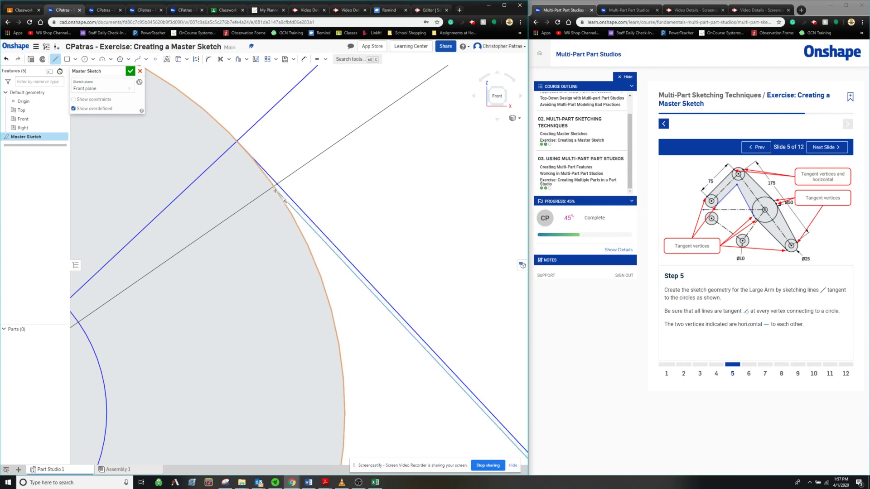
scroll(262, 171, "up", 5)
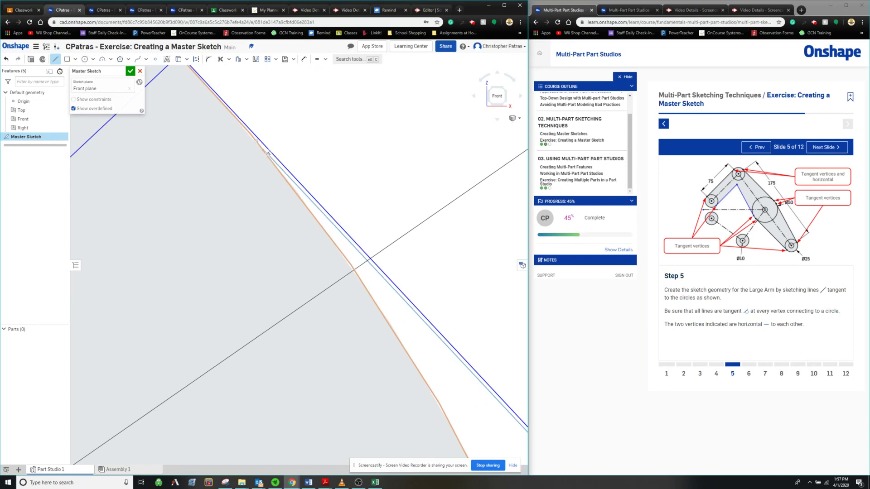
scroll(222, 100, "up", 3)
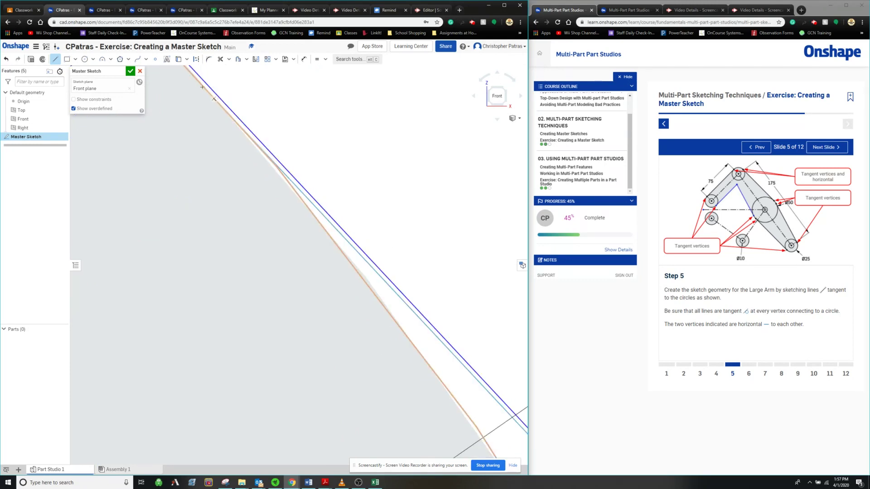
scroll(188, 70, "down", 10)
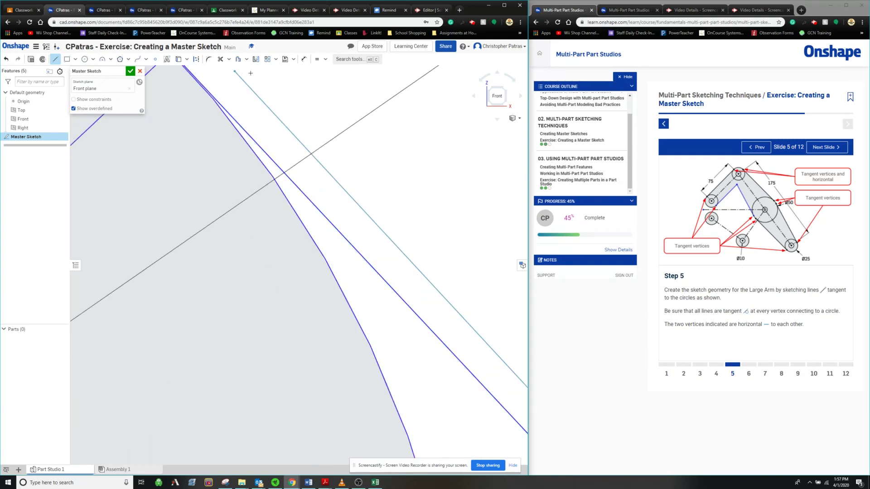
scroll(339, 133, "down", 2)
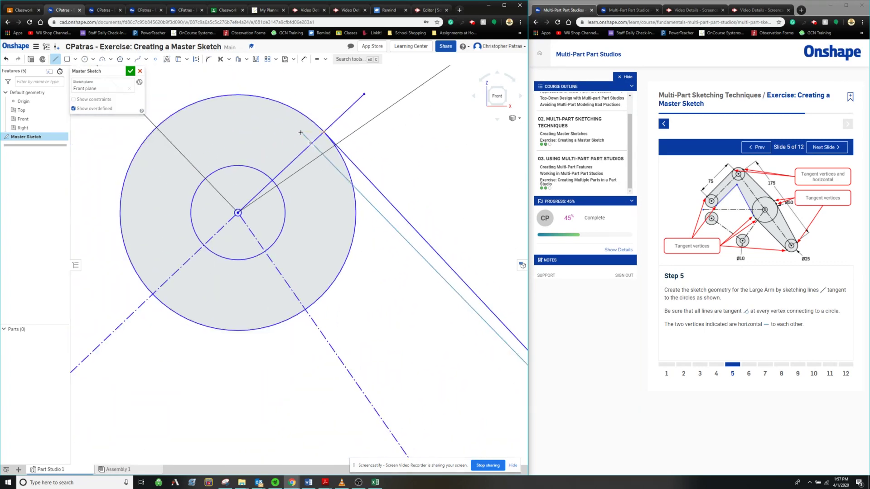
scroll(353, 187, "up", 5)
scroll(353, 202, "up", 6)
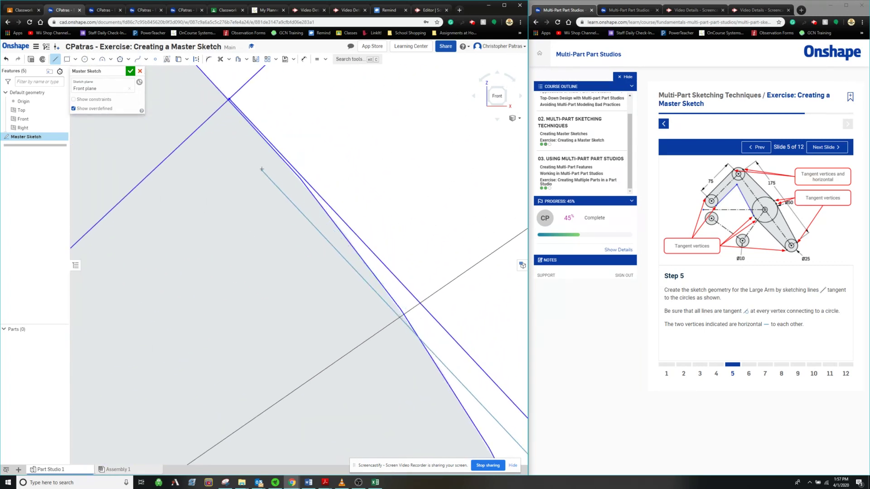
left_click(230, 102)
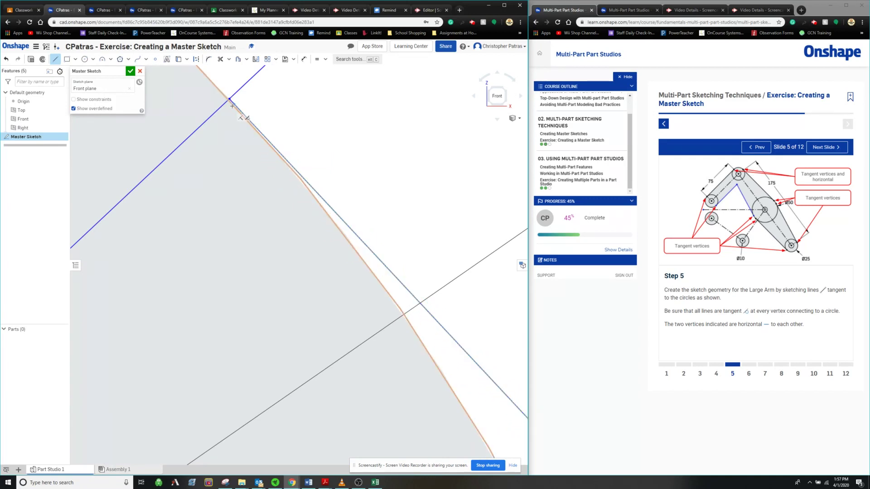
key("Escape")
Zoom out around the large circle and briefly select the descending line
scroll(326, 173, "down", 10)
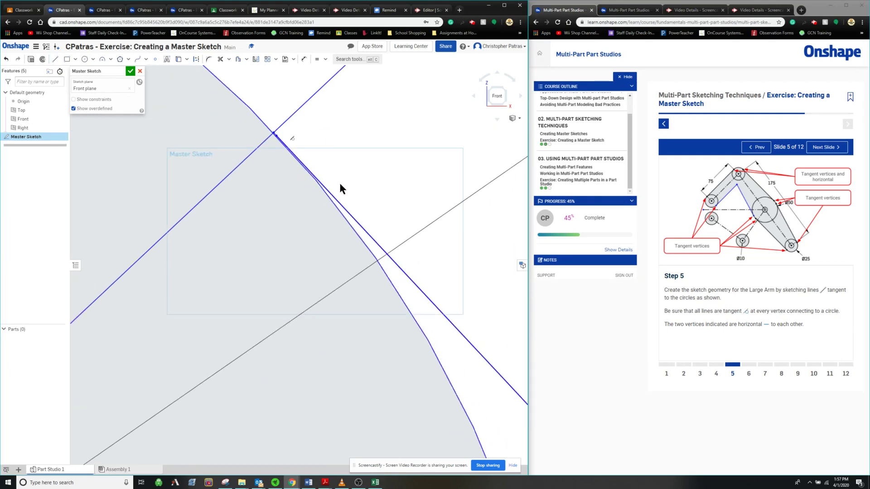
mouse_move(453, 225)
middle_mouse_down()
mouse_move(345, 185)
mouse_move(322, 91)
middle_mouse_up()
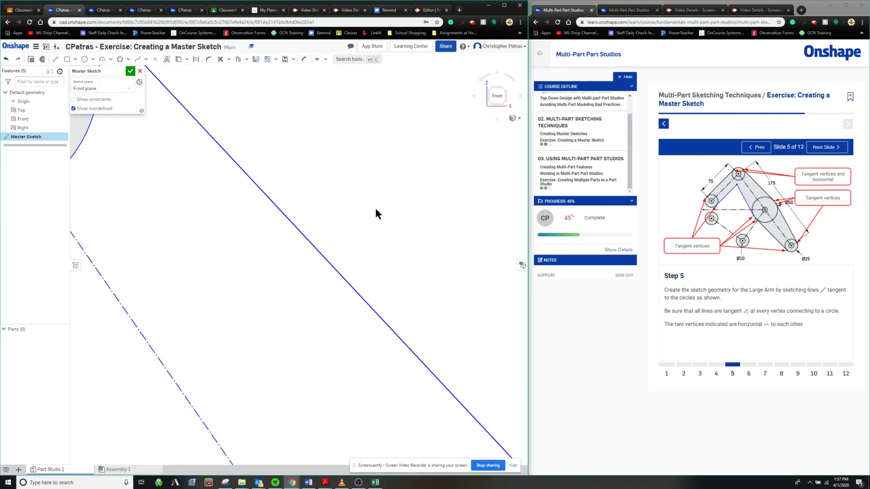
middle_click_drag(375, 202, 309, 127)
scroll(330, 145, "down", 6)
scroll(340, 148, "up", 1)
scroll(505, 428, "up", 2)
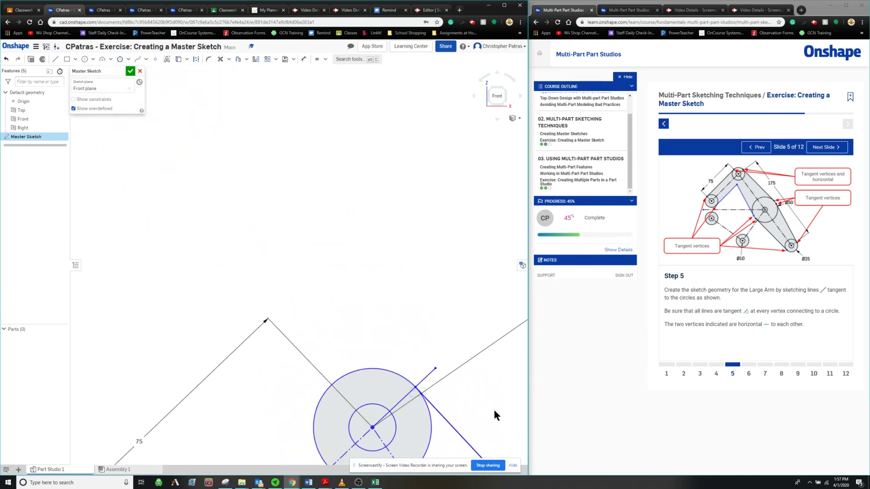
scroll(415, 363, "down", 6)
scroll(409, 252, "down", 6)
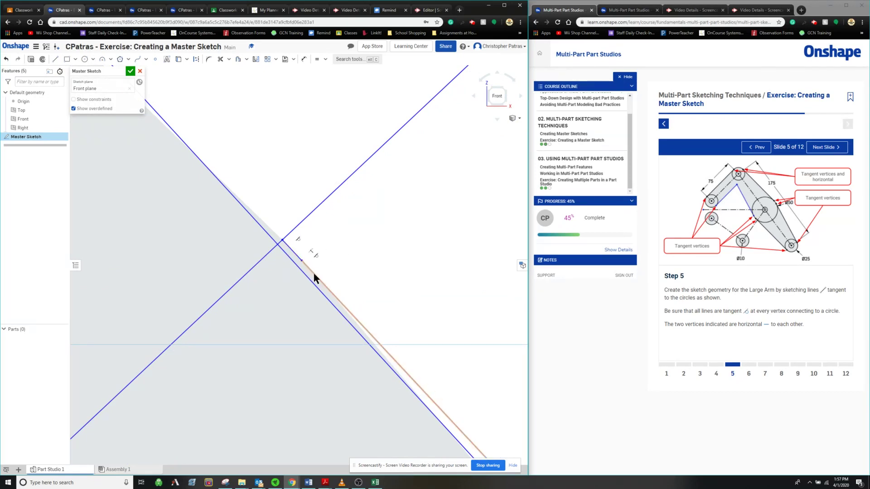
scroll(311, 268, "up", 4)
scroll(314, 262, "up", 4)
scroll(336, 279, "down", 6)
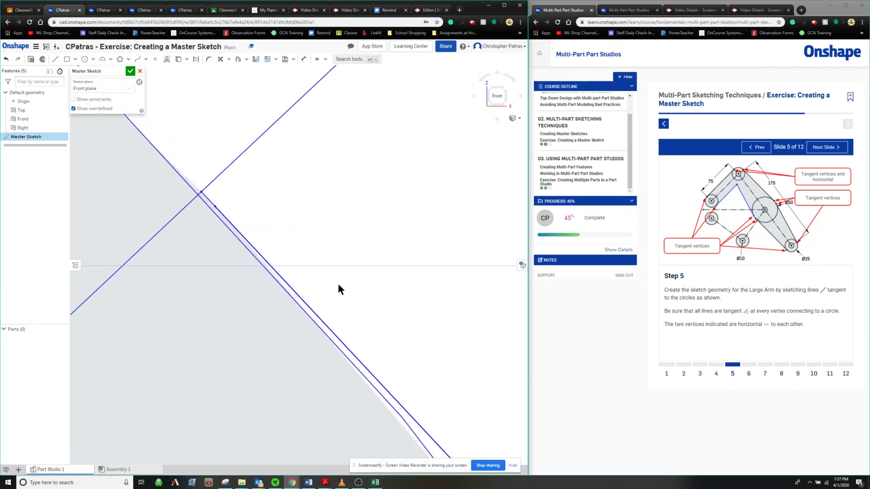
left_click(316, 321)
left_click(330, 306)
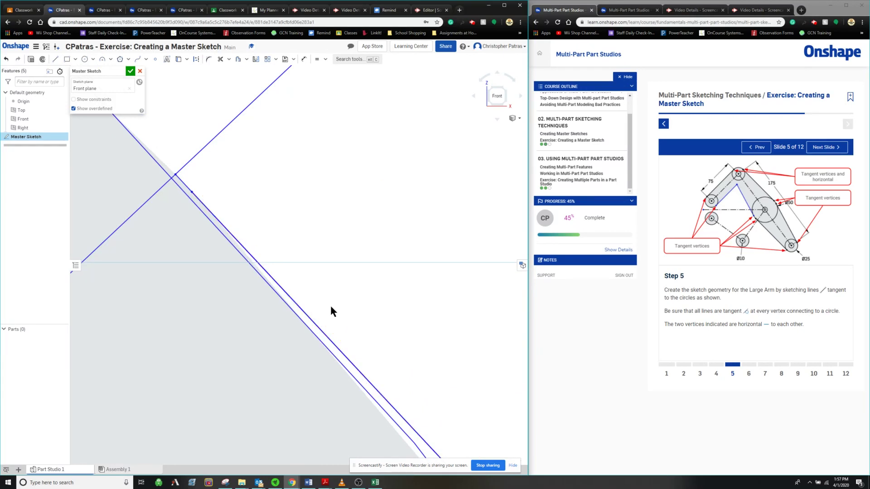
Delete the stray line at the top circle and recentre the sketch
scroll(337, 312, "up", 3)
scroll(421, 345, "up", 4)
middle_click_drag(458, 375, 289, 204)
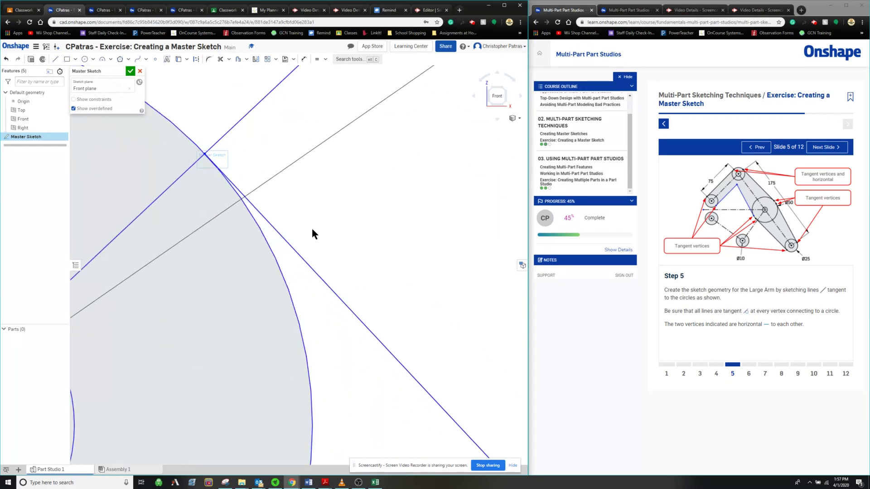
scroll(362, 272, "up", 9)
mouse_move(496, 334)
middle_mouse_down()
mouse_move(399, 230)
mouse_move(363, 170)
mouse_move(446, 306)
middle_mouse_up()
scroll(364, 176, "up", 1)
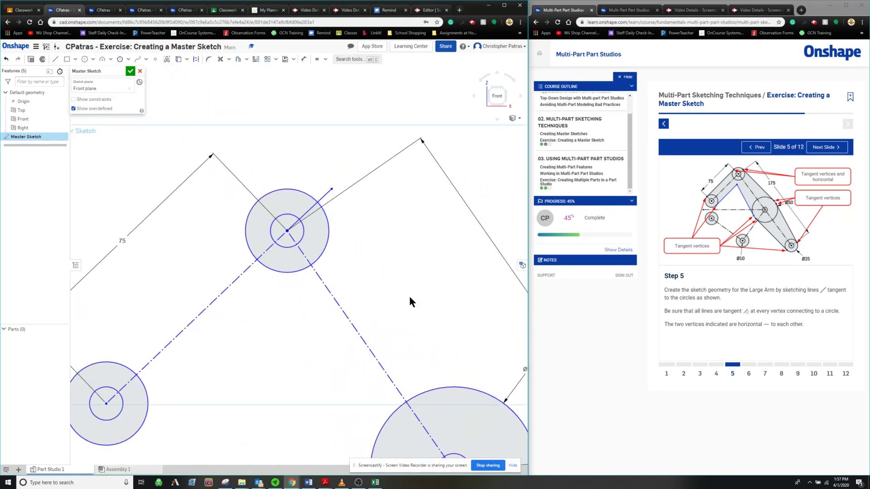
scroll(410, 292, "up", 3)
left_click(330, 239)
key("Delete")
middle_click_drag(366, 257, 340, 244)
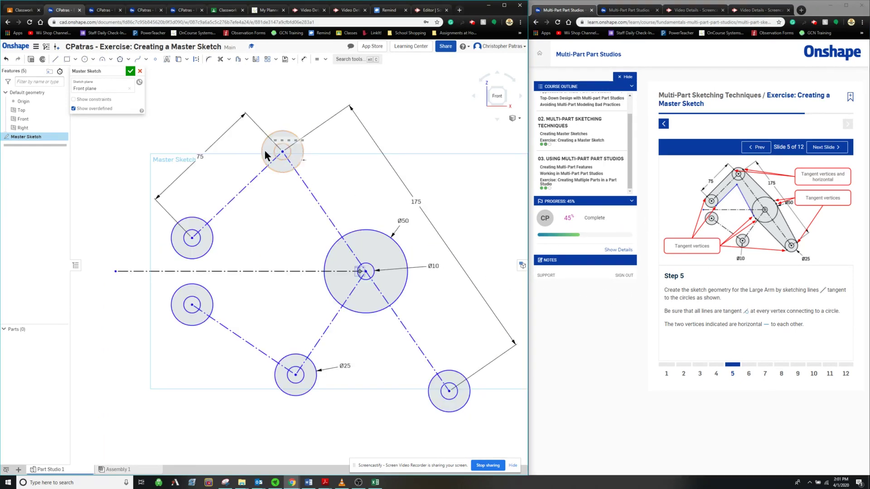
Draw the long diagonal line from the top circle and make it tangent to the top and Ø50 circles
left_click(56, 60)
left_click(297, 125)
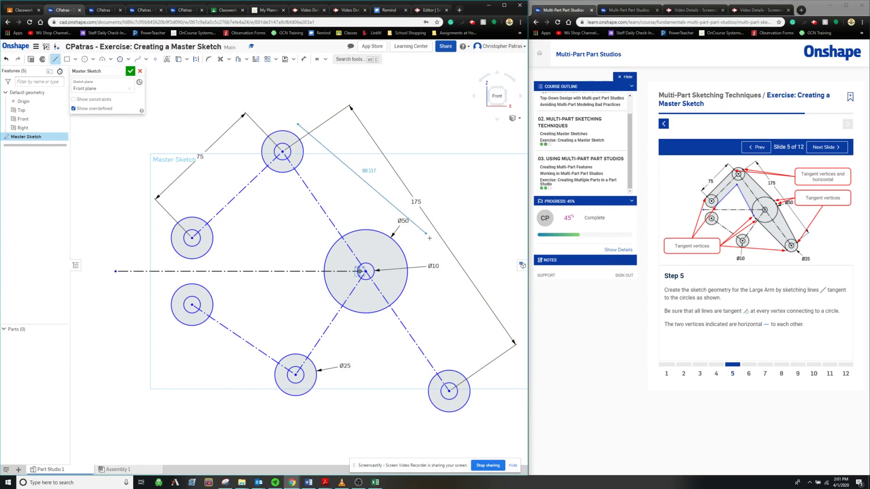
left_click(445, 268)
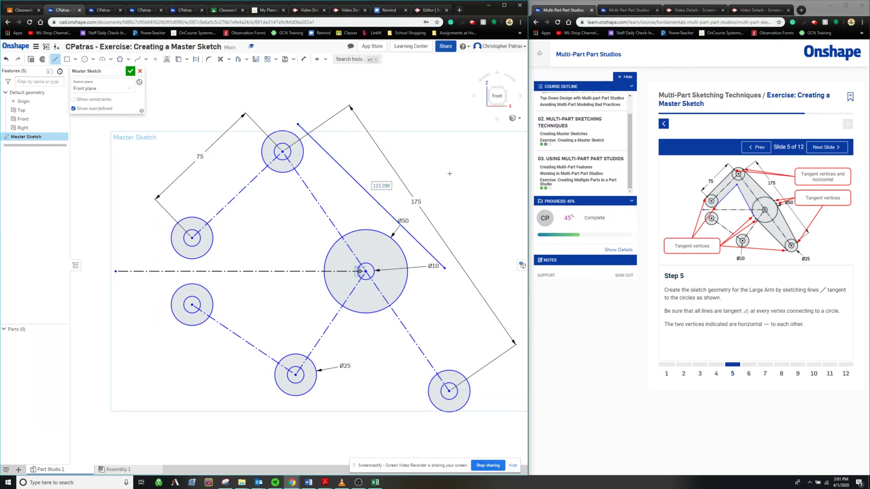
left_click(325, 59)
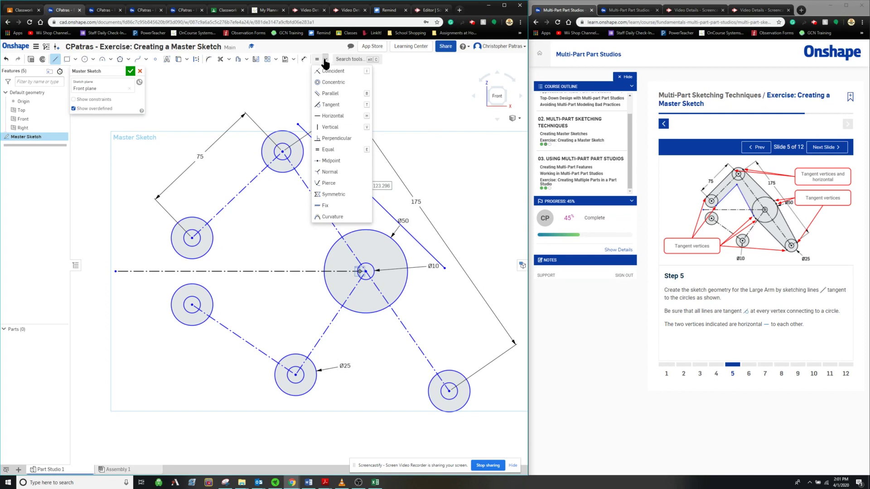
left_click(330, 105)
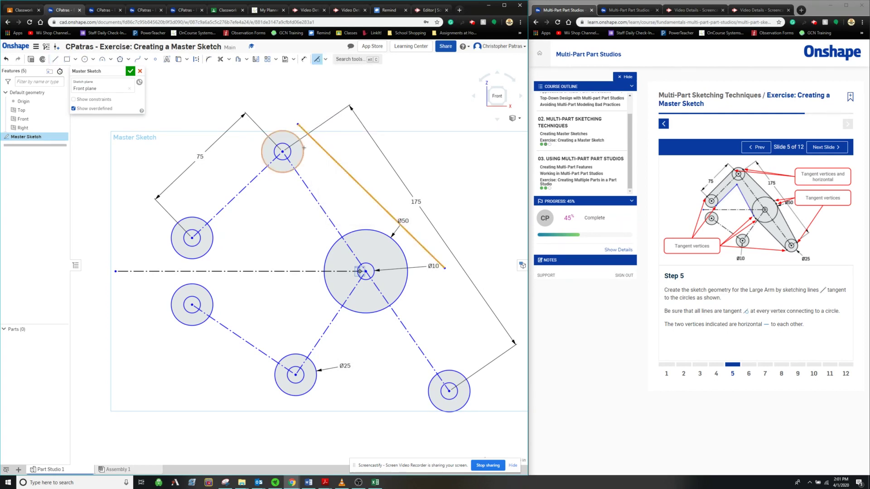
left_click(337, 163)
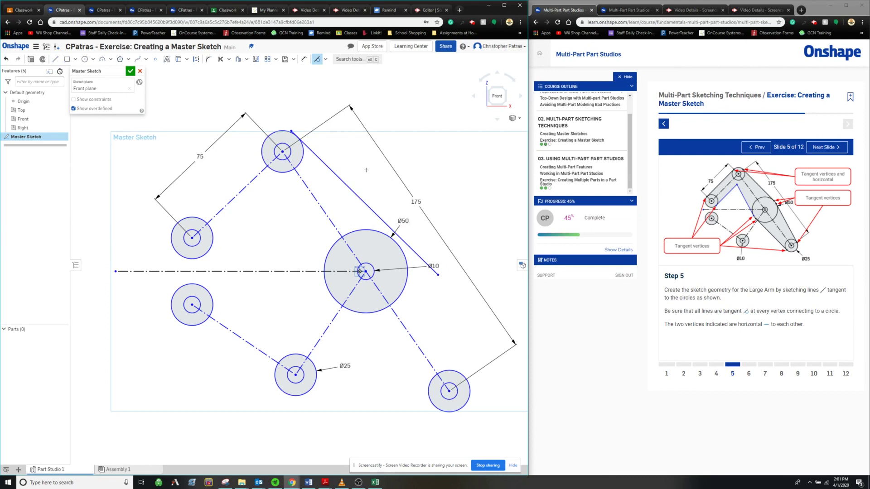
left_click(417, 255)
left_click(404, 257)
key("Escape")
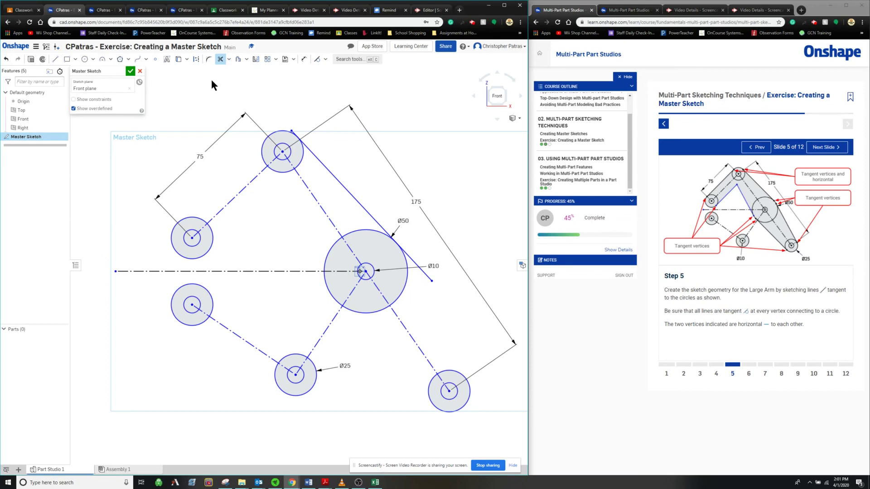
Trim the line's stubs beyond the top circle and past the Ø50 circle
scroll(312, 139, "down", 5)
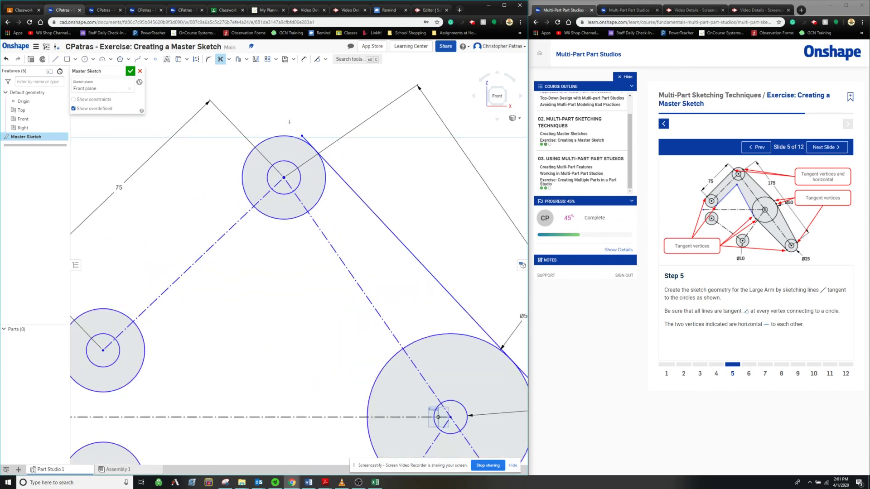
left_click(309, 143)
scroll(463, 237, "up", 8)
scroll(508, 274, "down", 6)
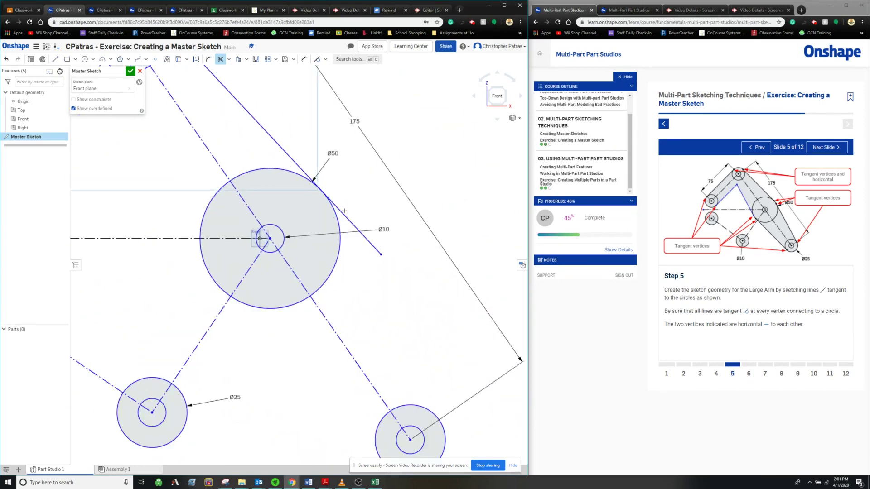
left_click(344, 211)
scroll(354, 199, "up", 1)
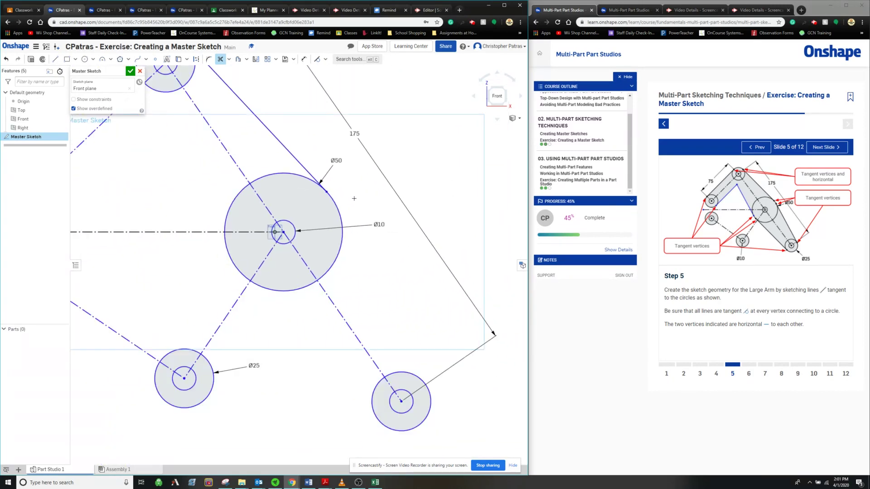
scroll(354, 199, "up", 3)
key("Escape")
Draw rough outline lines along the long arm, the upper-left arm and the bottom-left arm
left_click(55, 59)
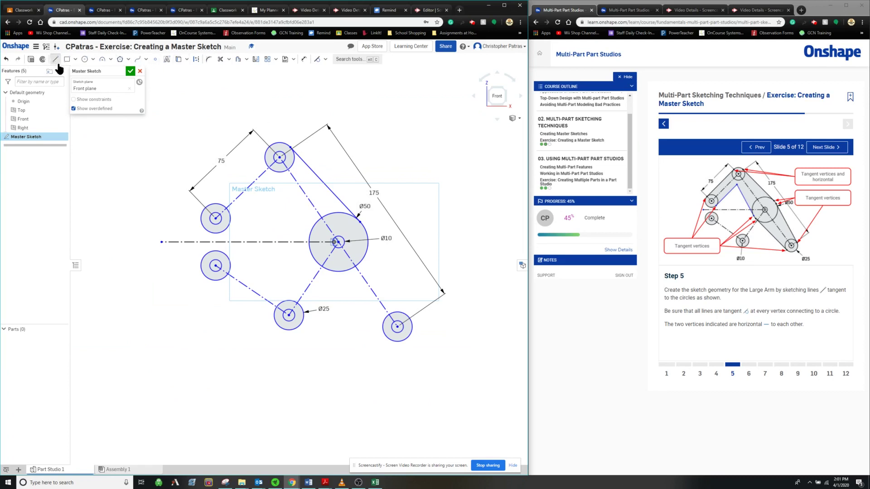
left_click(254, 150)
left_click(320, 283)
left_click(182, 225)
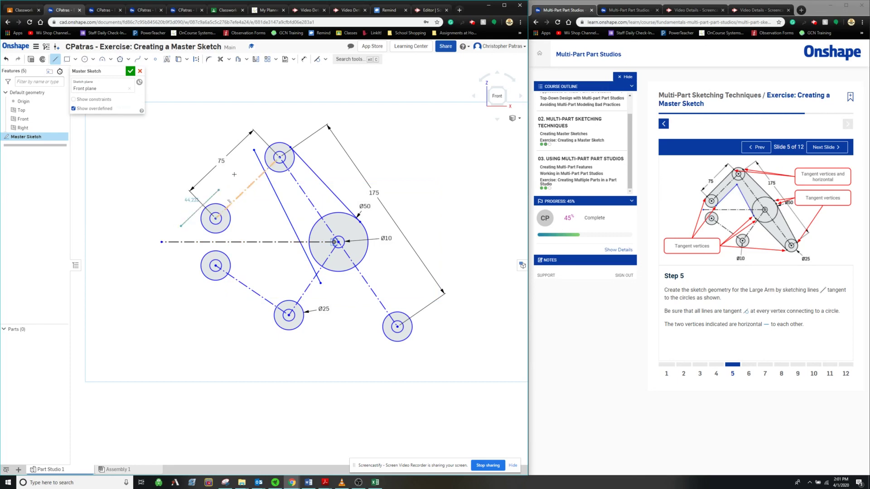
left_click(278, 126)
left_click(179, 283)
left_click(289, 343)
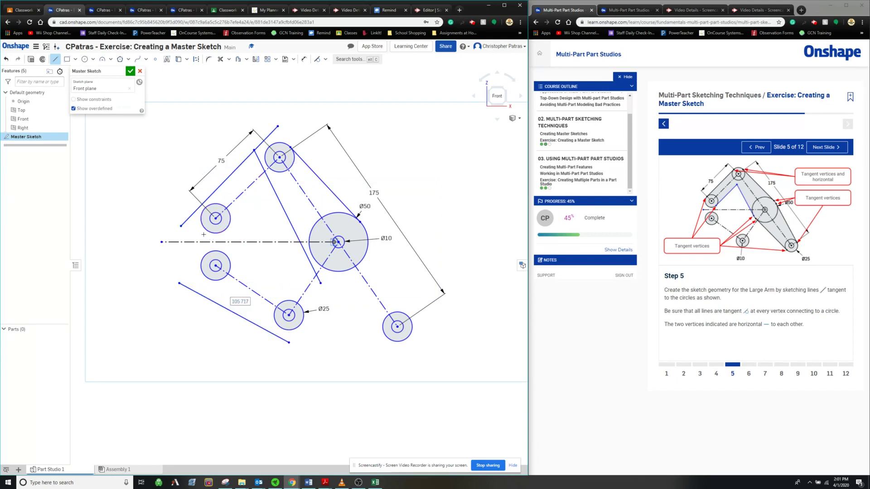
left_click(215, 245)
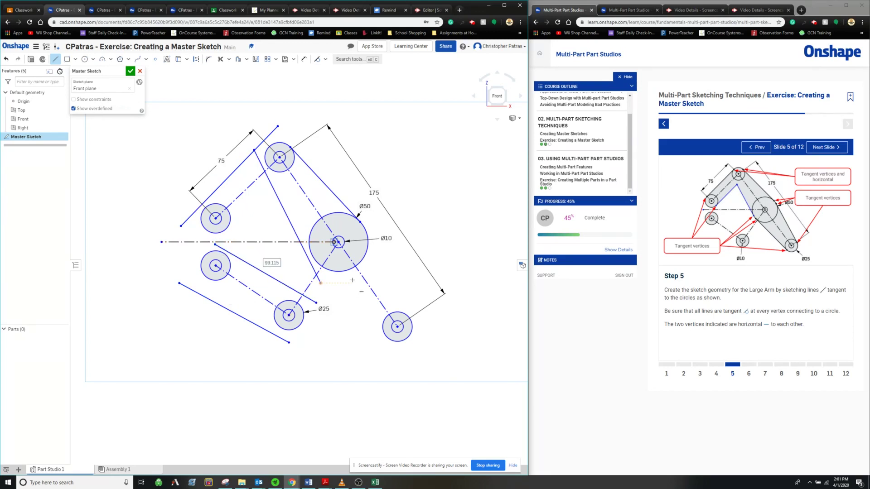
Draw lines from the Ø50 circle down toward the Ø25 and bottom-right circles
left_click(379, 253)
left_click(302, 337)
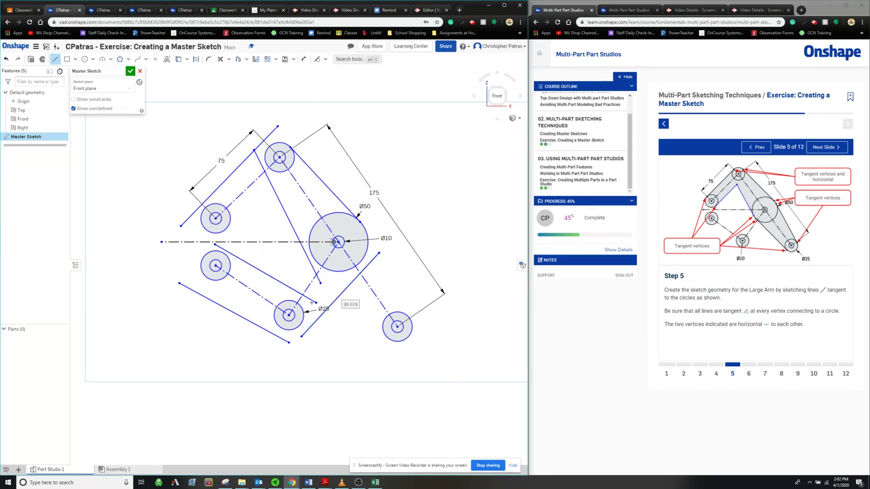
left_click(306, 216)
left_click(276, 299)
left_click(365, 223)
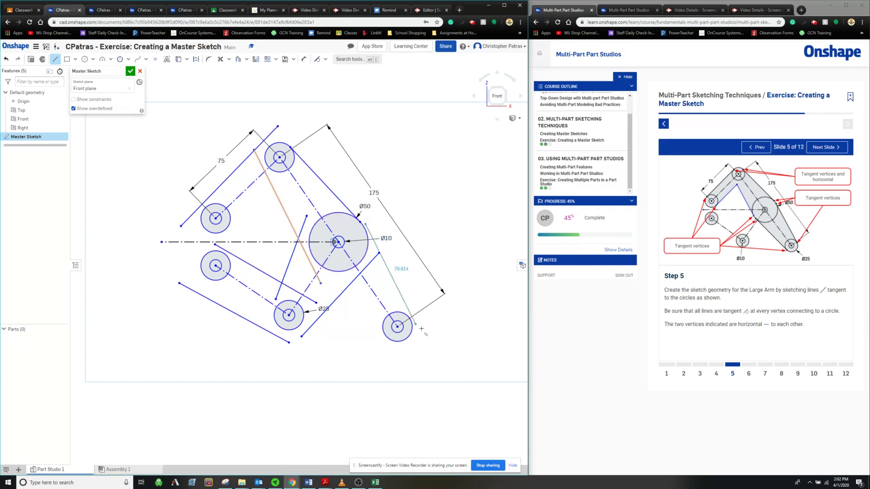
left_click(428, 336)
left_click(313, 266)
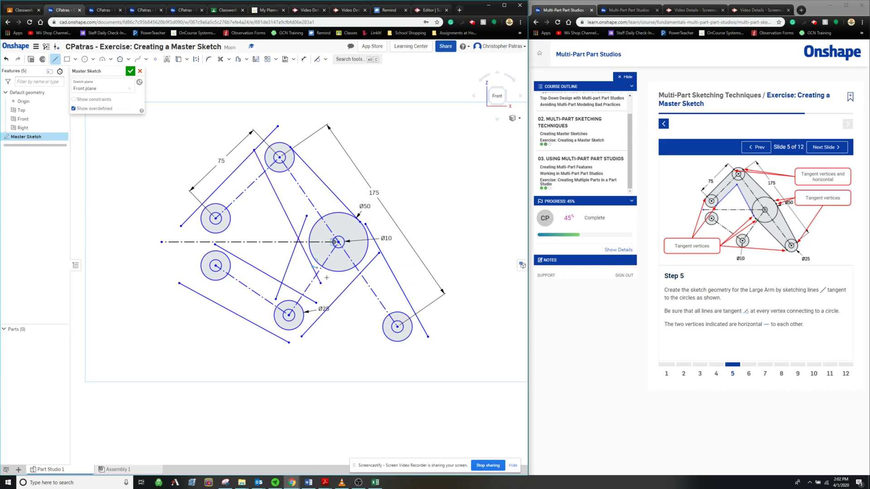
left_click(404, 358)
key("Escape")
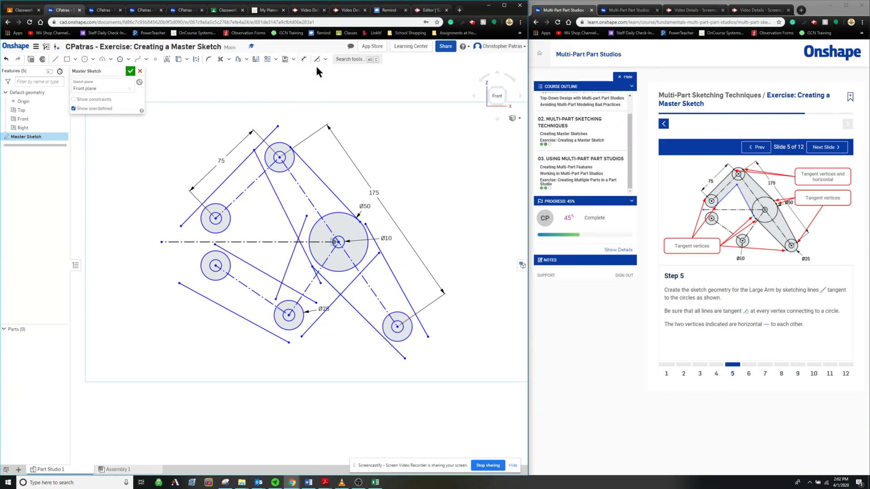
Add the missing upper-left arm line and make both arm lines tangent to the top and upper-left circles
left_click(55, 58)
left_click(212, 239)
left_click(297, 165)
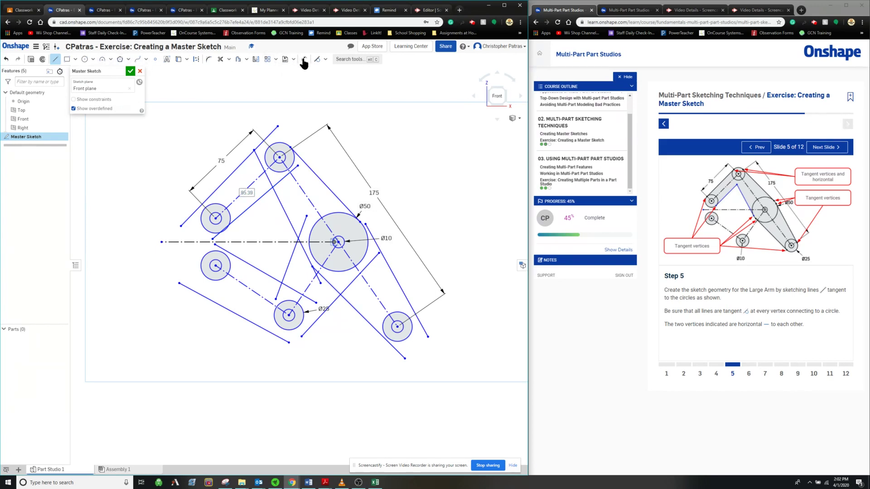
left_click(318, 59)
left_click(277, 183)
left_click(277, 173)
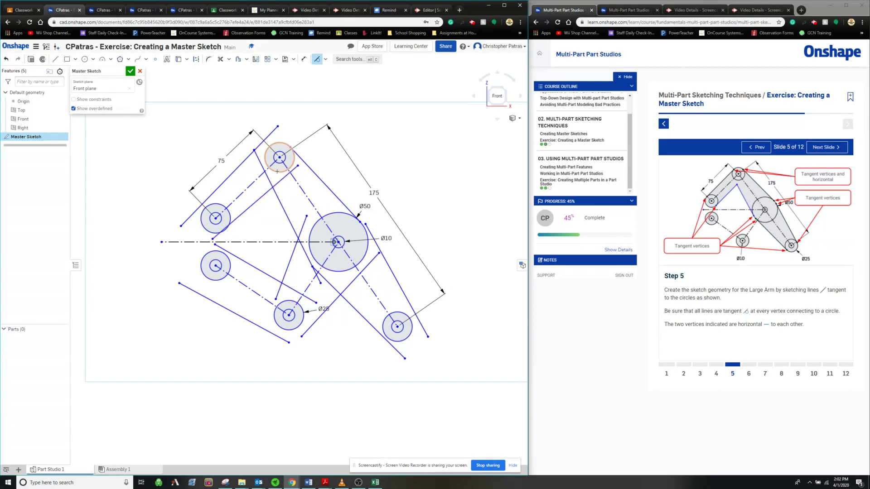
left_click(208, 228)
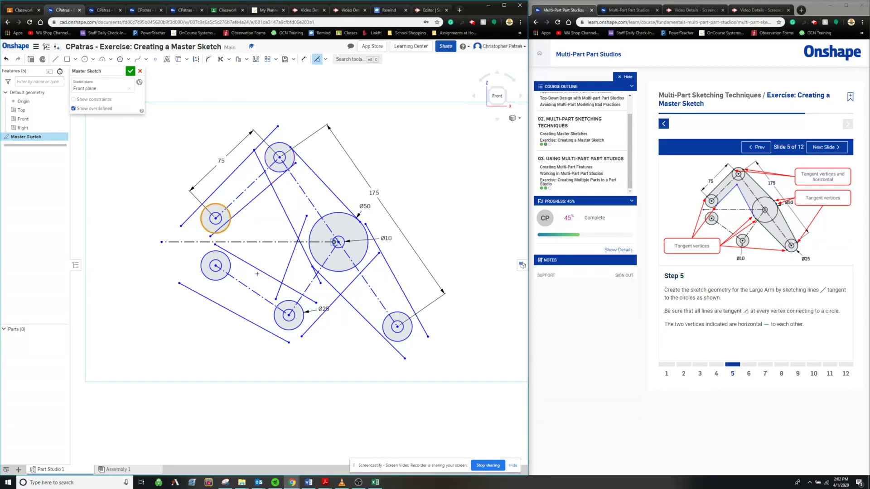
left_click(227, 223)
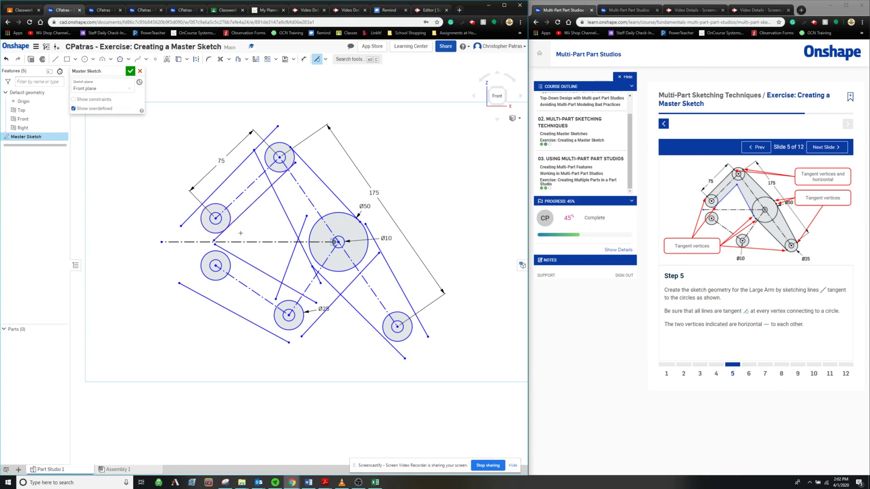
left_click(227, 178)
left_click(272, 165)
left_click(270, 142)
left_click(271, 146)
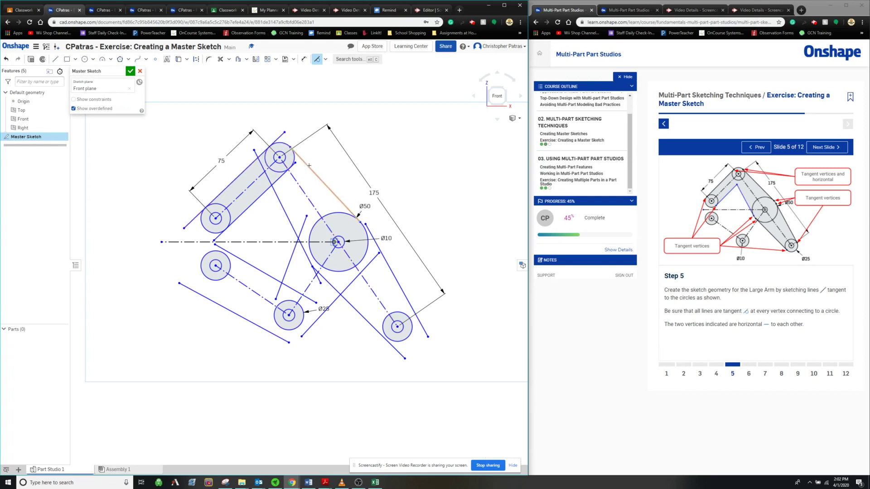
Make the long arm's lines tangent to the Ø50 and lower Ø25 circles, nudging lines into place
left_click_drag(265, 168, 301, 234)
left_click(298, 222)
left_click(311, 232)
left_click(335, 282)
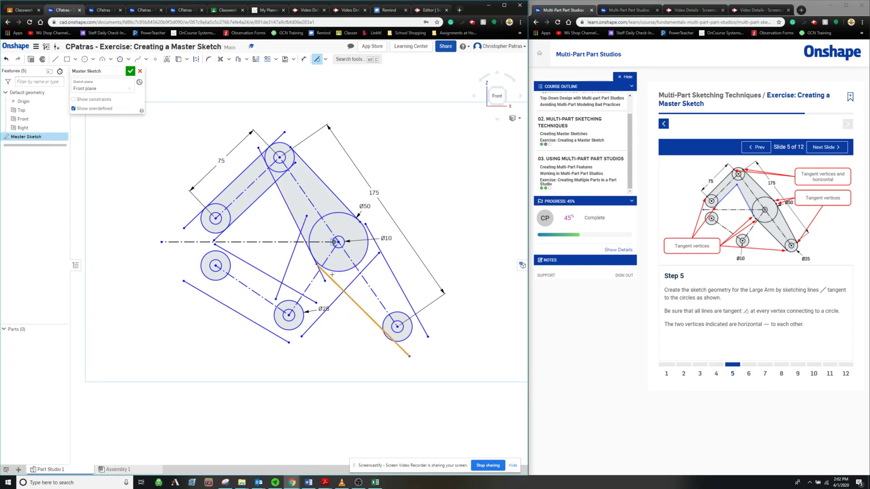
left_click(333, 271)
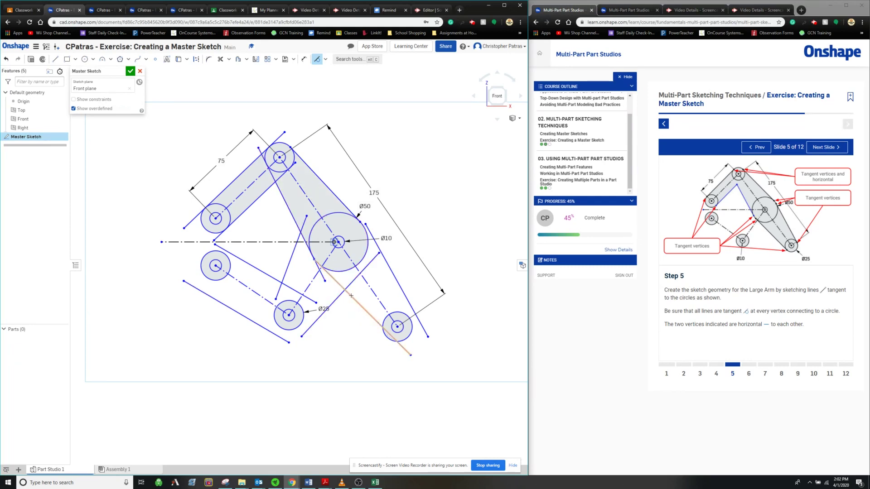
left_click(384, 337)
left_click_drag(368, 236, 407, 311)
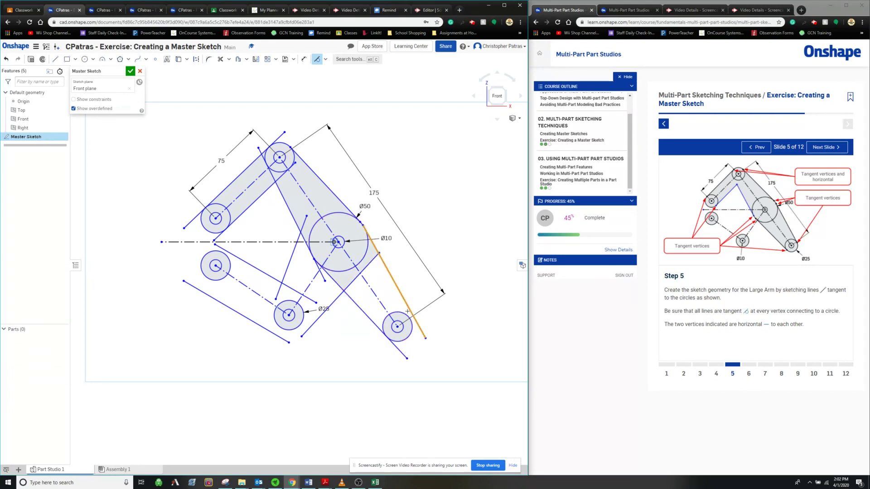
left_click(403, 299)
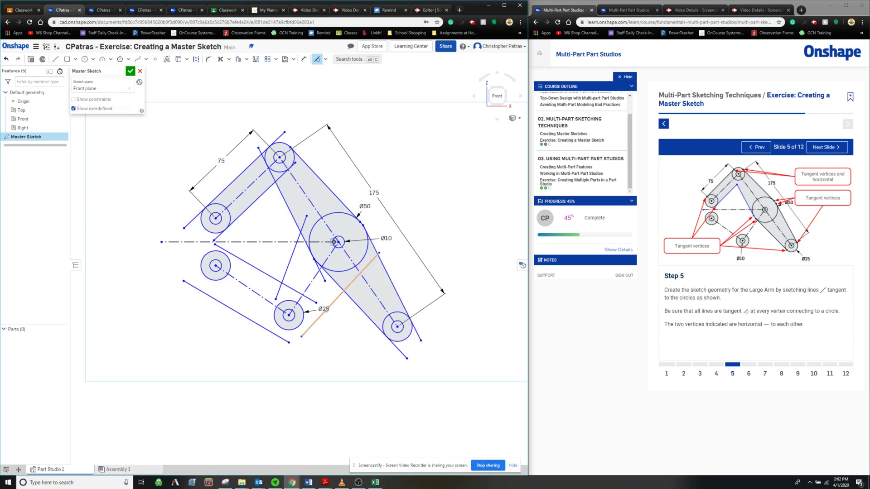
left_click_drag(315, 323, 306, 320)
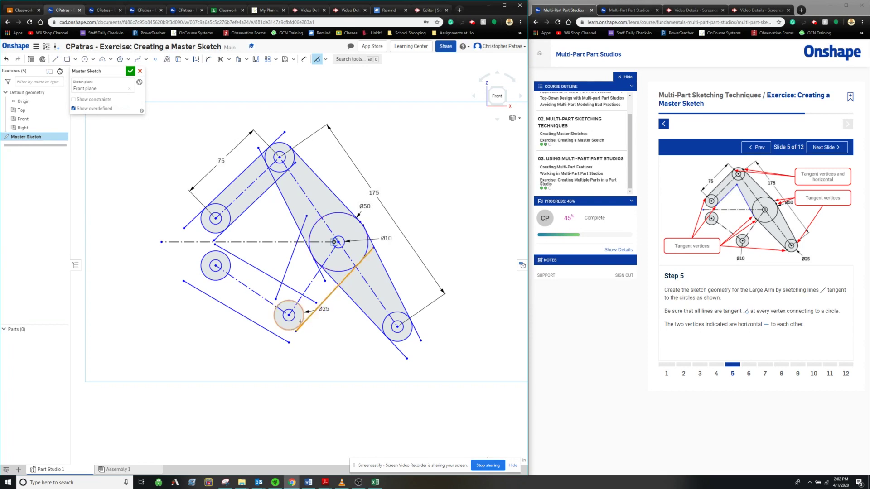
Make the short slanted line tangent to the Ø50 and Ø25 circles, then undo the last tangent
left_click(300, 262)
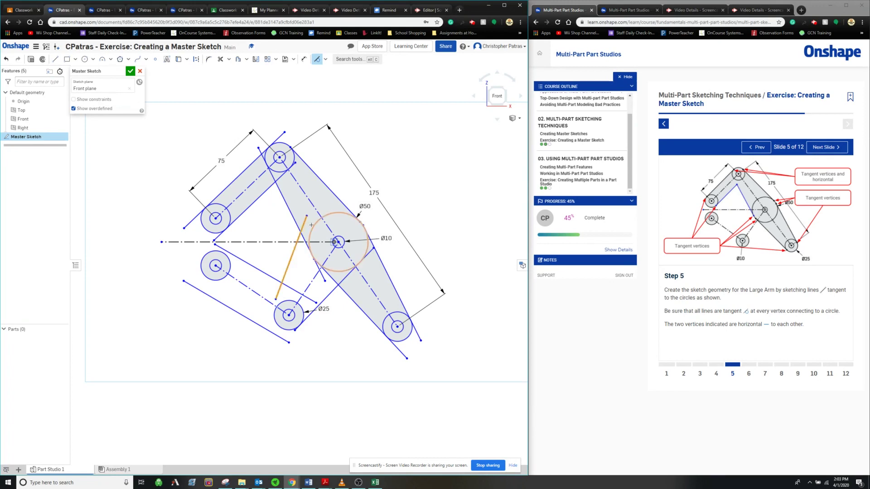
left_click(311, 225)
left_click(293, 281)
left_click(294, 301)
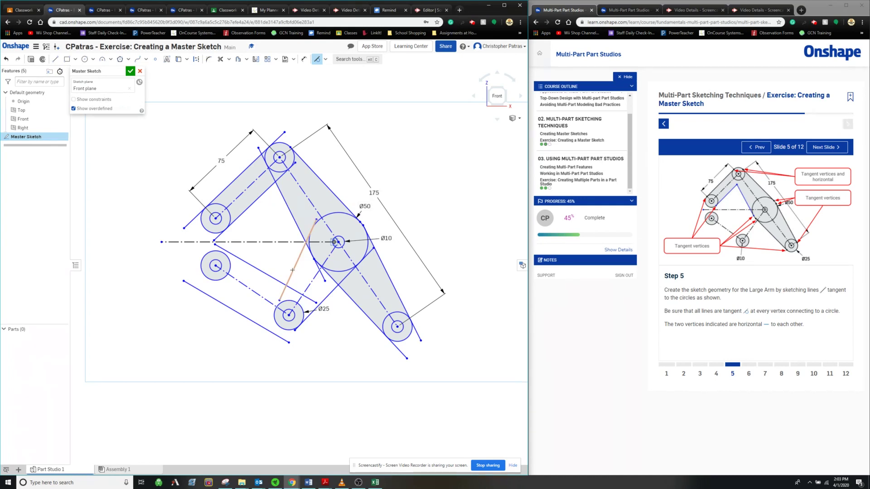
left_click(6, 59)
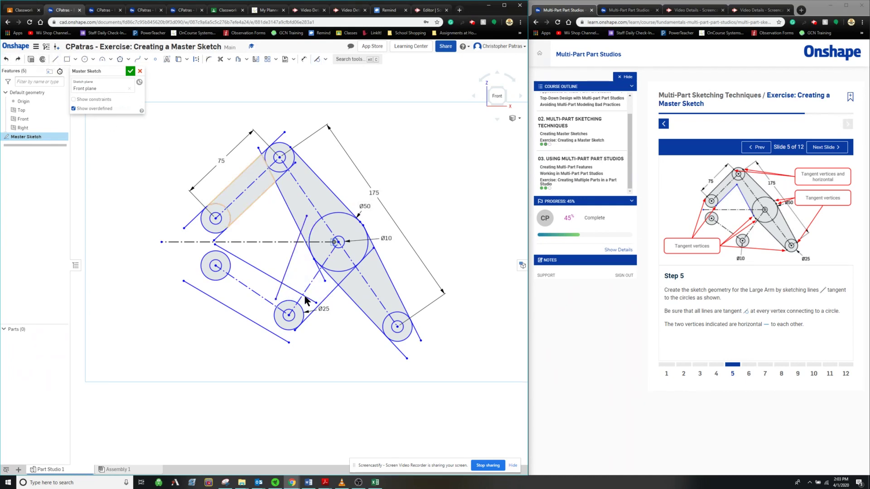
Delete the short slanted line and draw a replacement from beside the Ø25 circle toward the Ø50 circle
left_click(289, 265)
key("Delete")
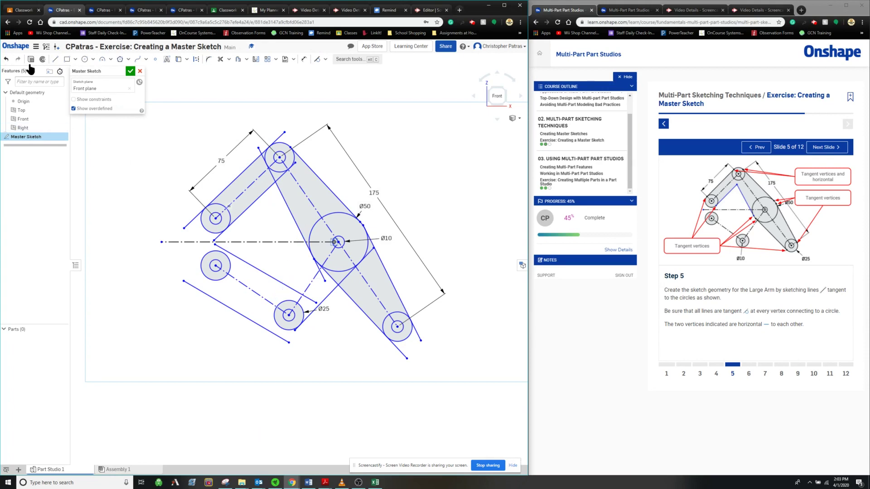
left_click(54, 59)
left_click(268, 318)
left_click(320, 192)
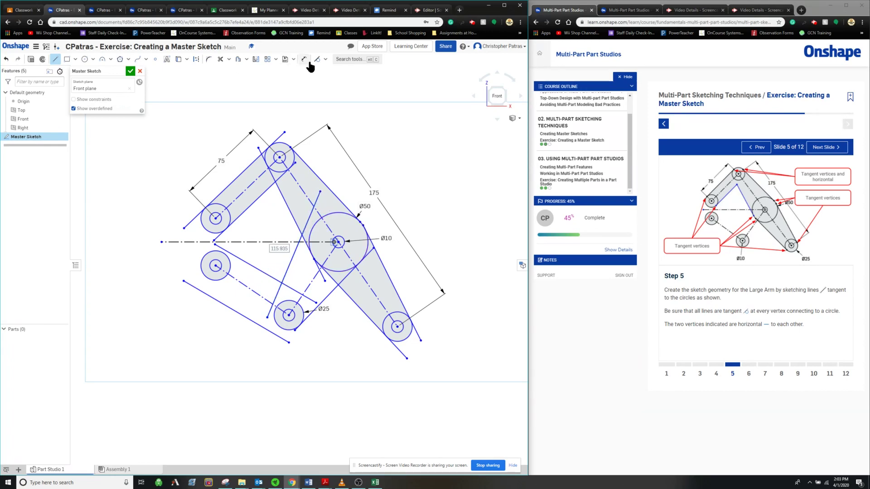
Make the new line tangent to the Ø50 and Ø25 circles, and the bottom-left lower line tangent to Ø25
left_click(317, 59)
left_click(311, 216)
left_click(310, 232)
left_click(285, 292)
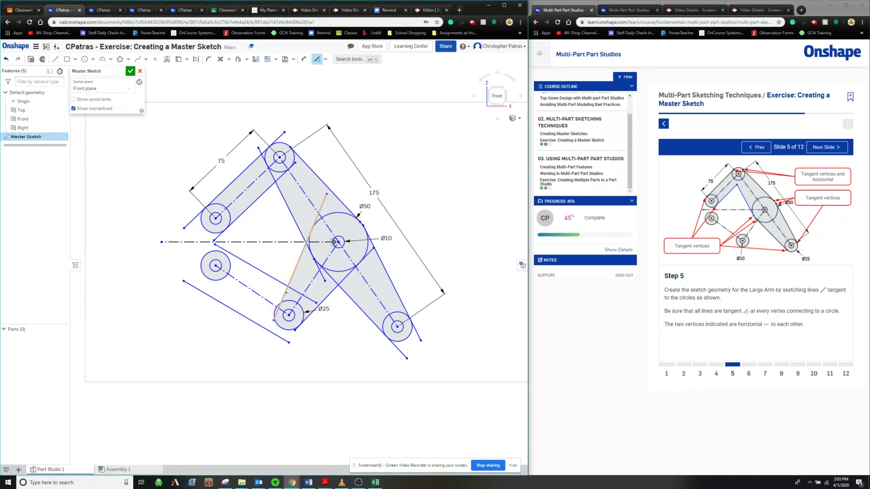
left_click(277, 304)
left_click(244, 317)
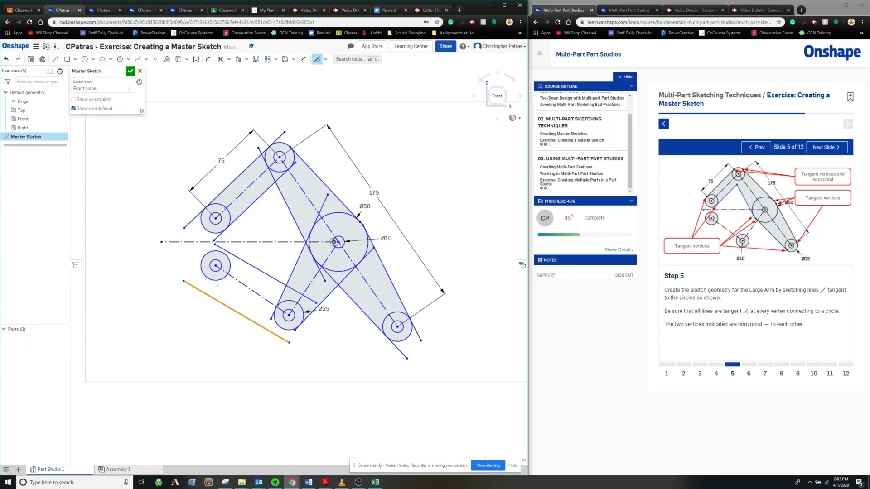
left_click(279, 329)
Convert a line beside the lower-left circle to construction geometry
left_click(215, 280)
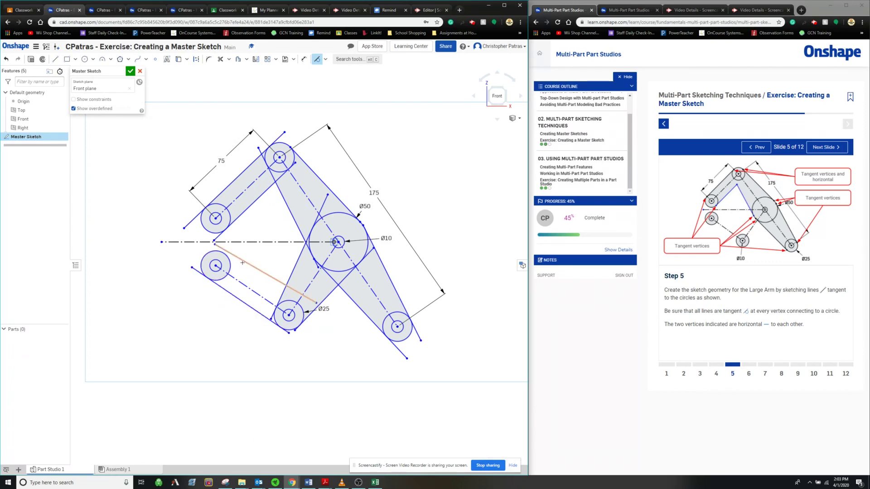
left_click(221, 249)
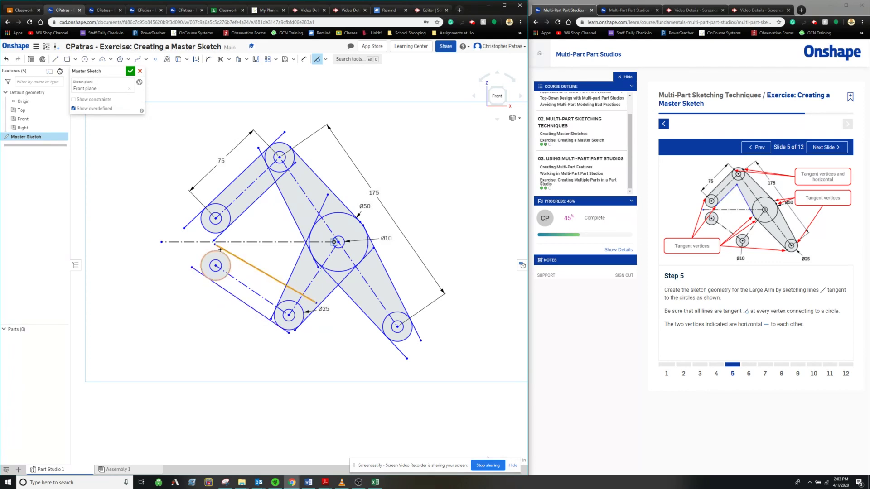
left_click(298, 300)
key("Escape")
Make the lower line tangent to the Ø25 circle and trim the overhang past the upper-left circle
left_click(317, 59)
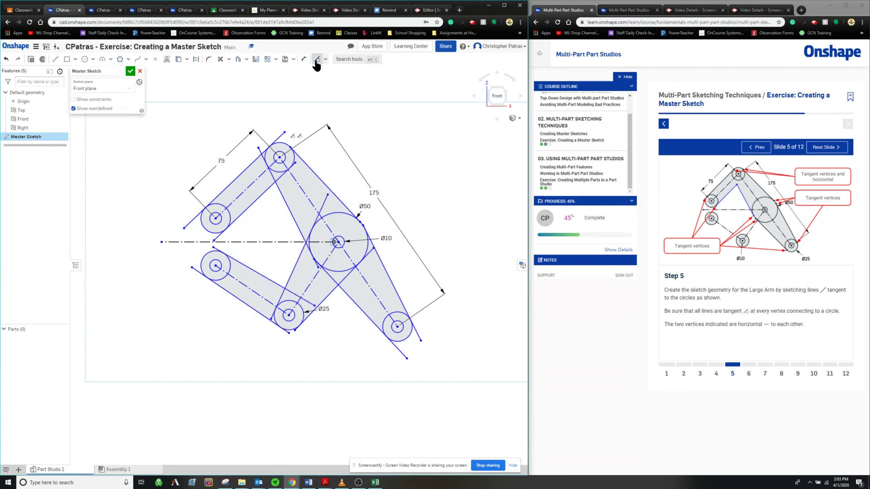
left_click(263, 276)
left_click(290, 301)
key("Escape")
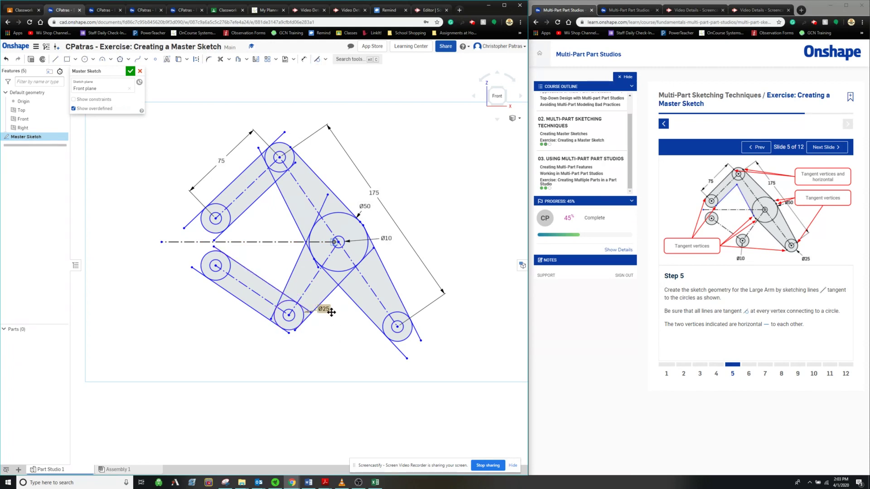
key("m")
left_click(190, 222)
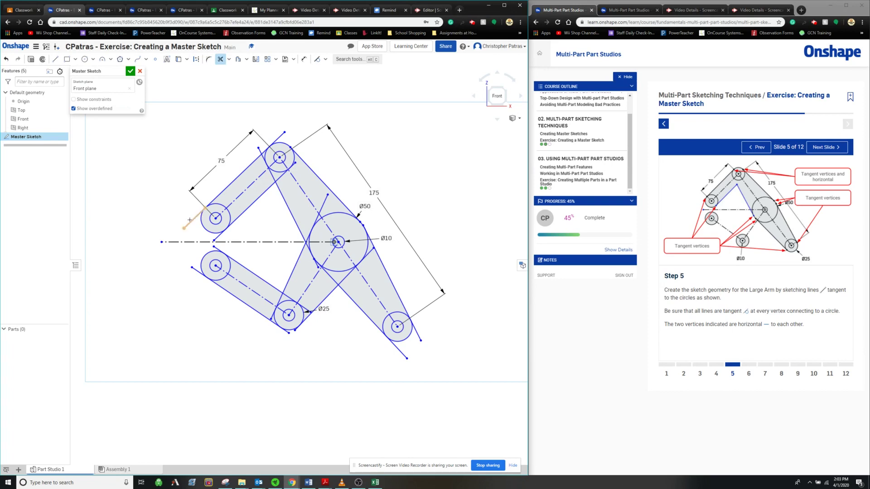
Undo a mistaken trim, then trim the top circle's right-side arc and the overhang above it
left_click(228, 228)
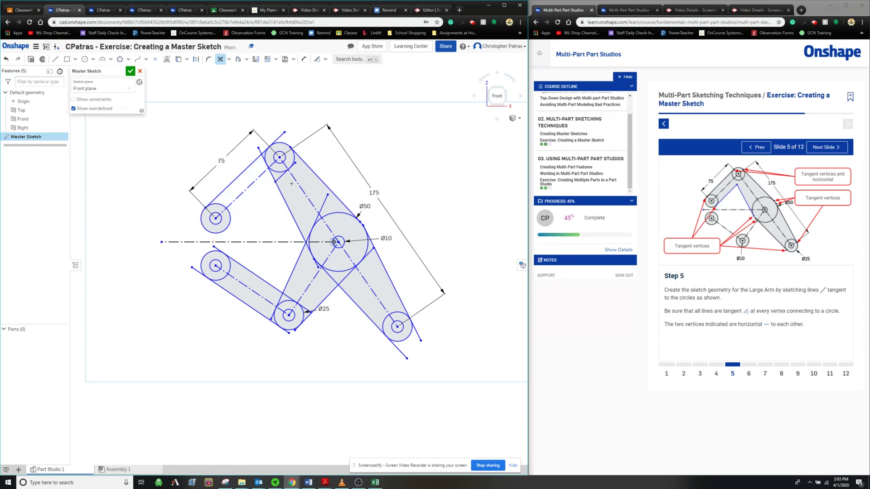
left_click(6, 59)
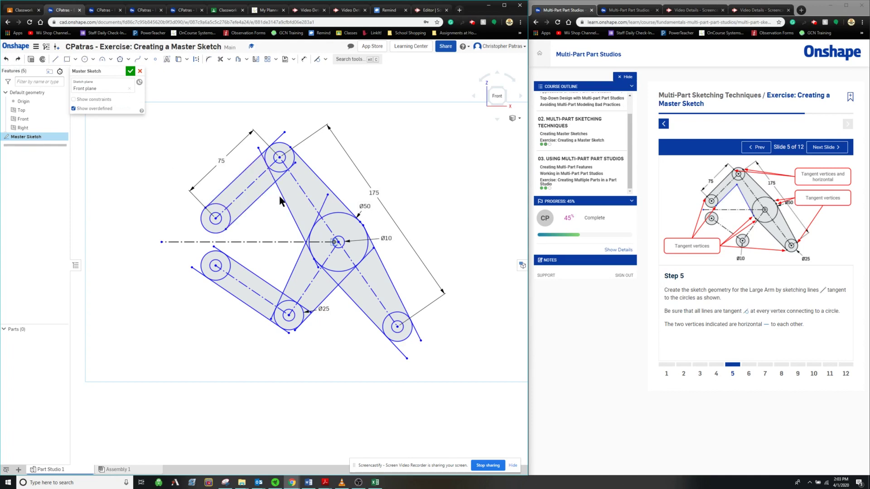
key("m")
scroll(293, 165, "up", 3)
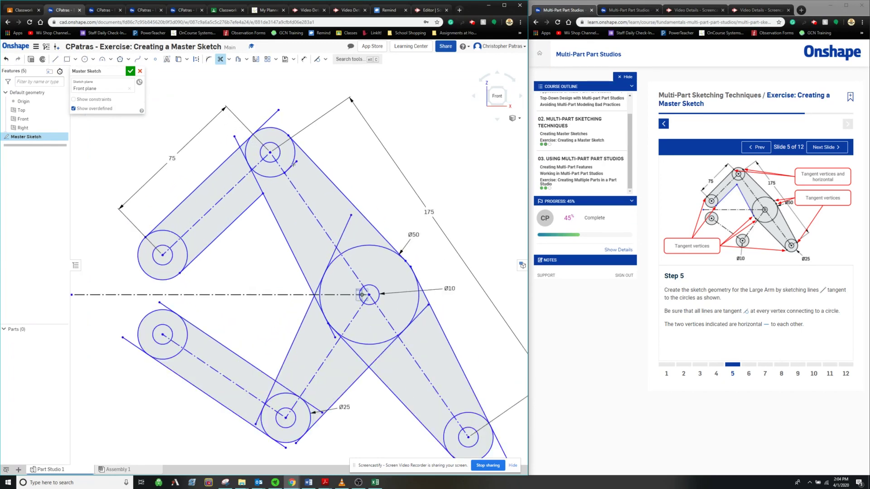
left_click(293, 165)
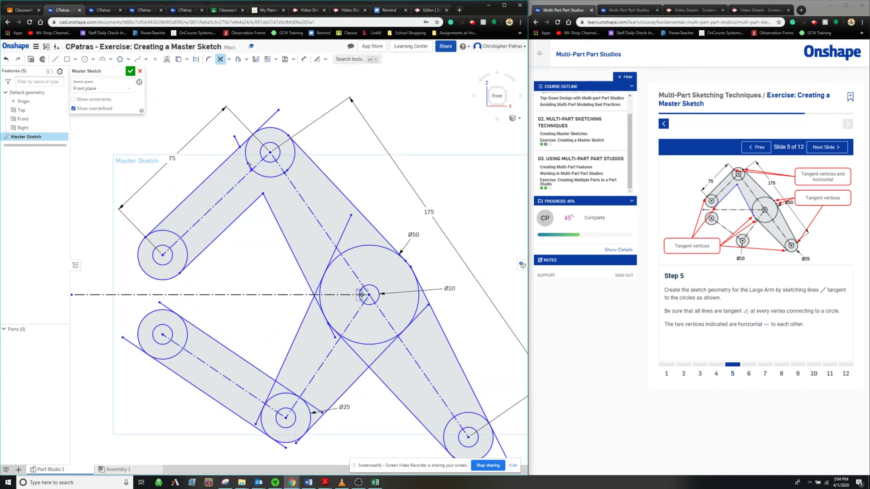
scroll(250, 165, "up", 3)
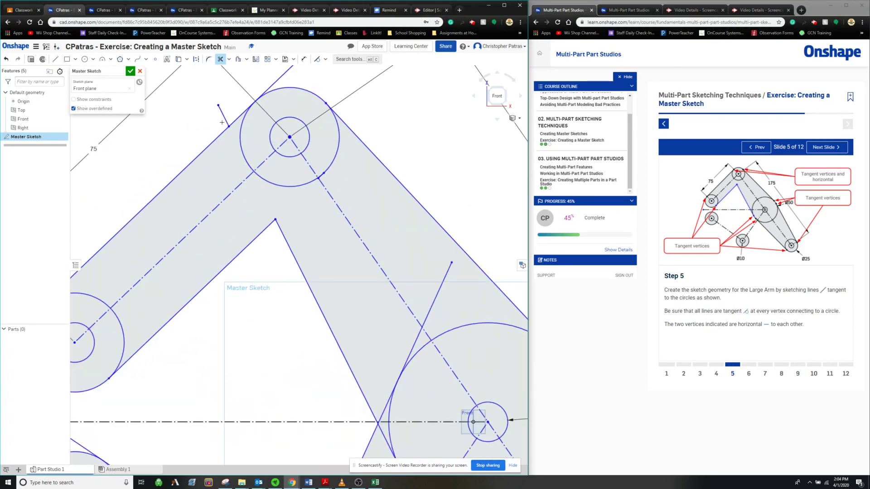
scroll(316, 134, "down", 3)
left_click(309, 106)
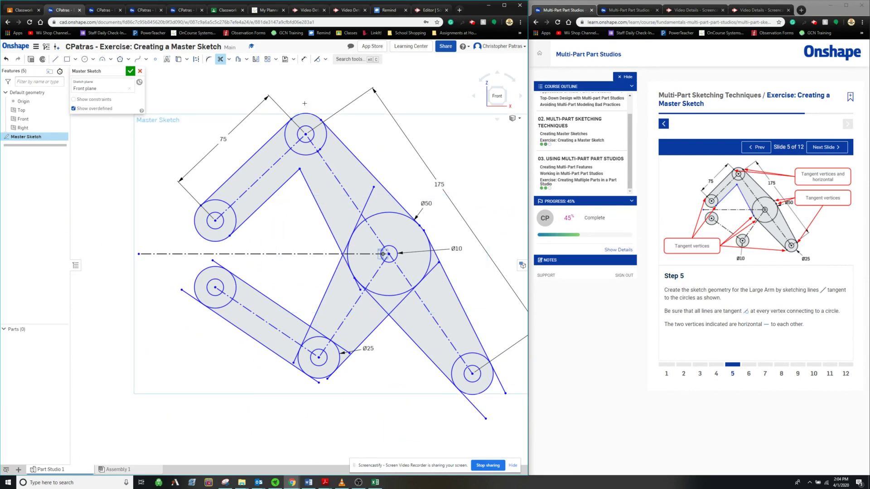
Trim the overlapping line pieces along the long arm near the Ø50 circle and the crossings above the vertex
middle_click_drag(348, 158, 340, 159)
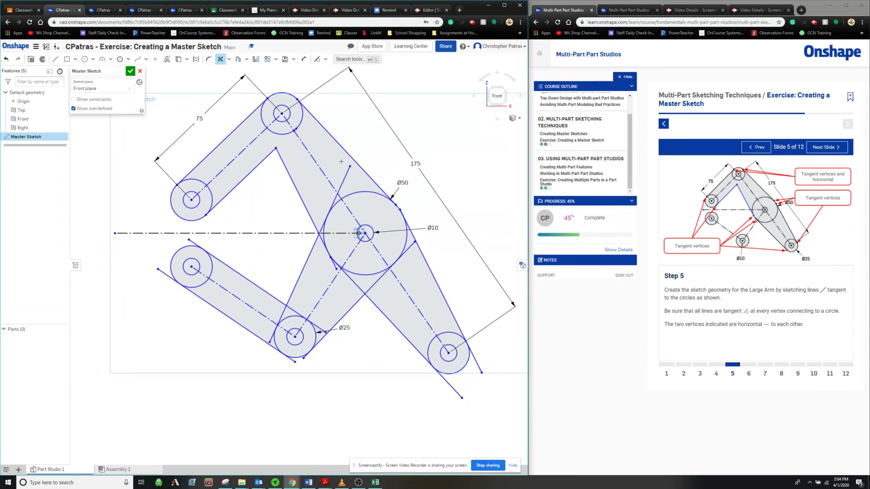
left_click(343, 178)
left_click(326, 221)
left_click(320, 228)
left_click(327, 256)
scroll(331, 263, "up", 10)
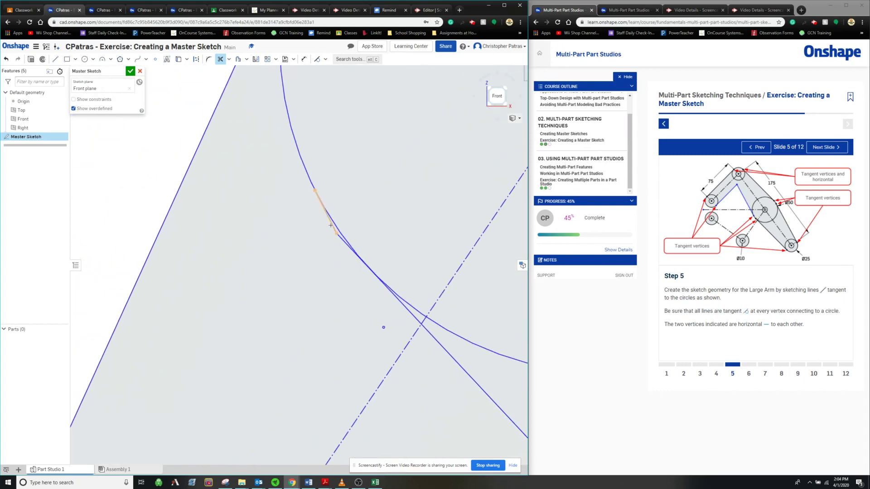
left_click(331, 231)
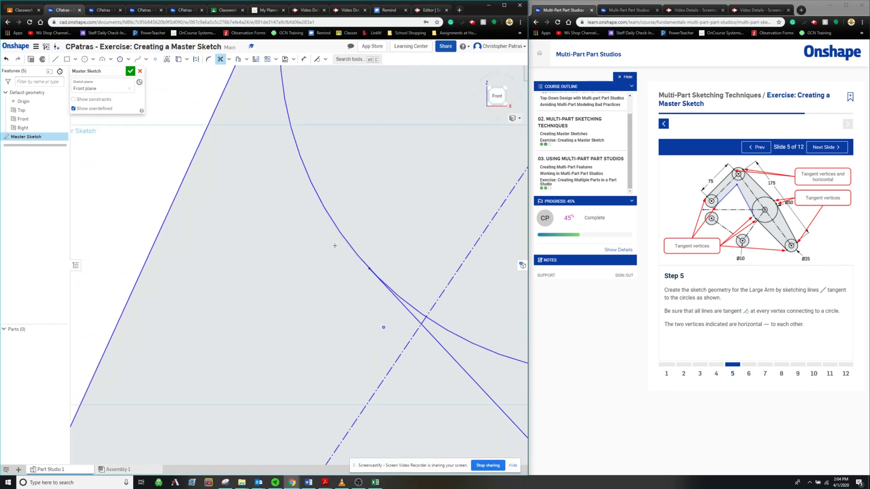
scroll(338, 238, "down", 10)
left_click(381, 291)
left_click(427, 289)
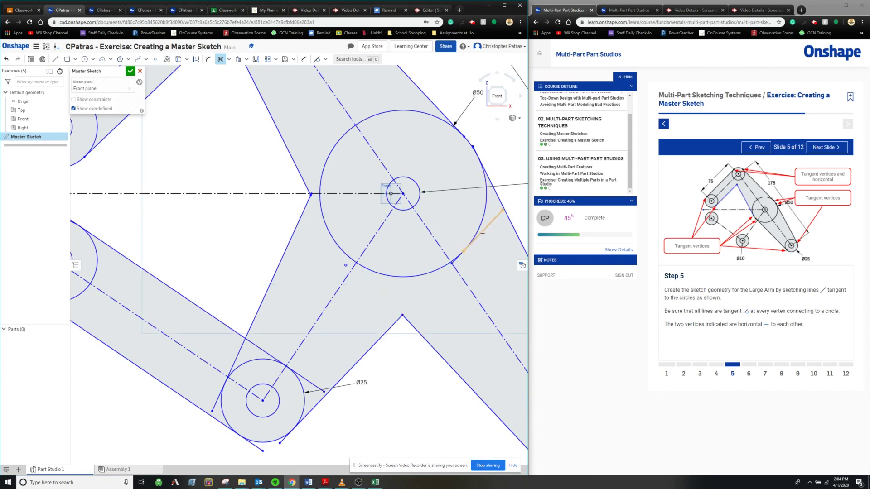
scroll(476, 243, "up", 5)
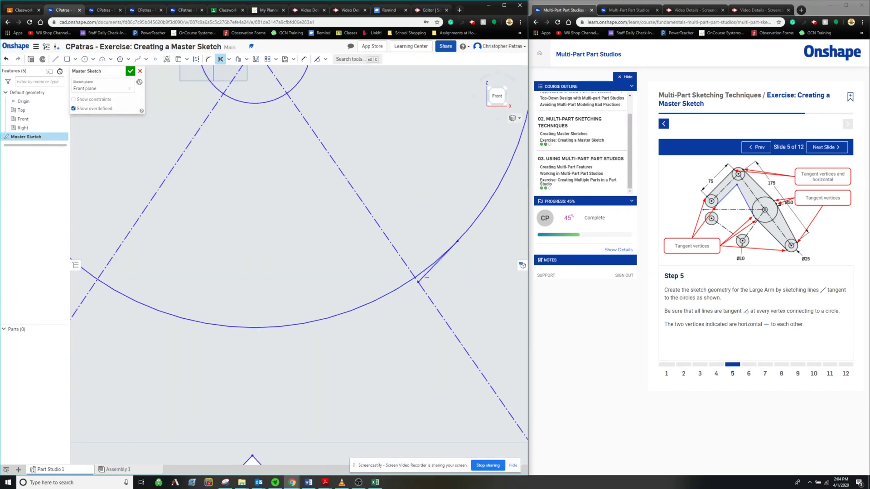
scroll(429, 267, "down", 5)
mouse_move(429, 158)
middle_mouse_down()
mouse_move(460, 167)
mouse_move(468, 124)
mouse_move(494, 74)
middle_mouse_up()
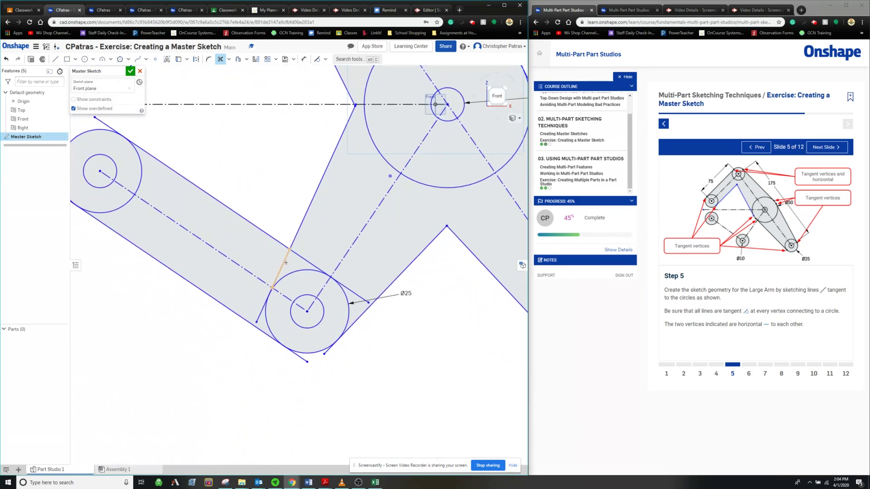
Trim the lower arm's crossing lines and stub at the Ø25 circle, undoing the last trim
left_click(272, 290)
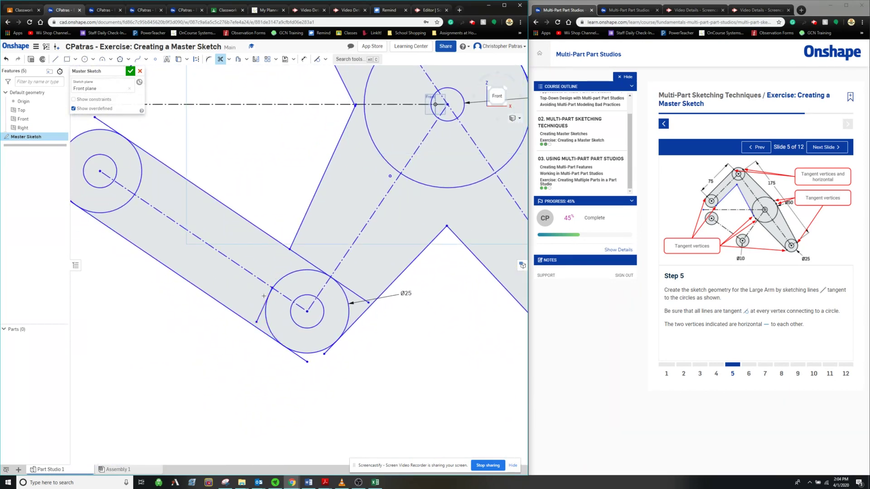
left_click(264, 297)
scroll(265, 295, "up", 5)
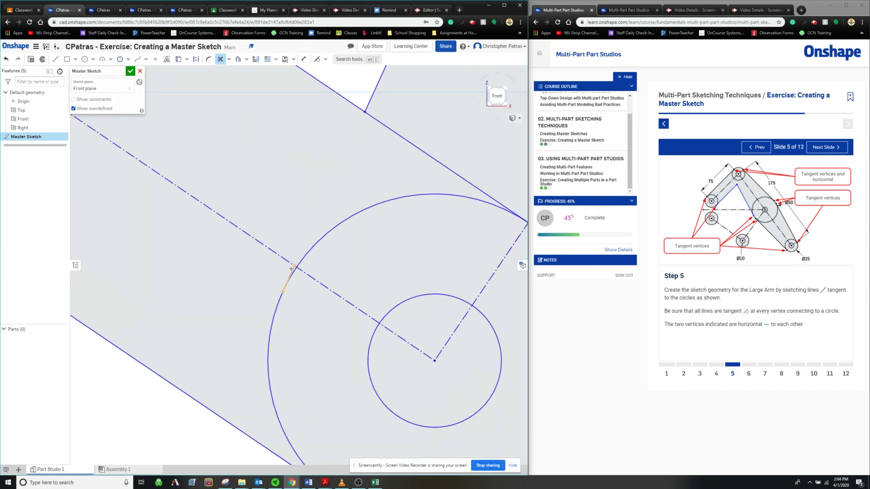
scroll(289, 273, "down", 5)
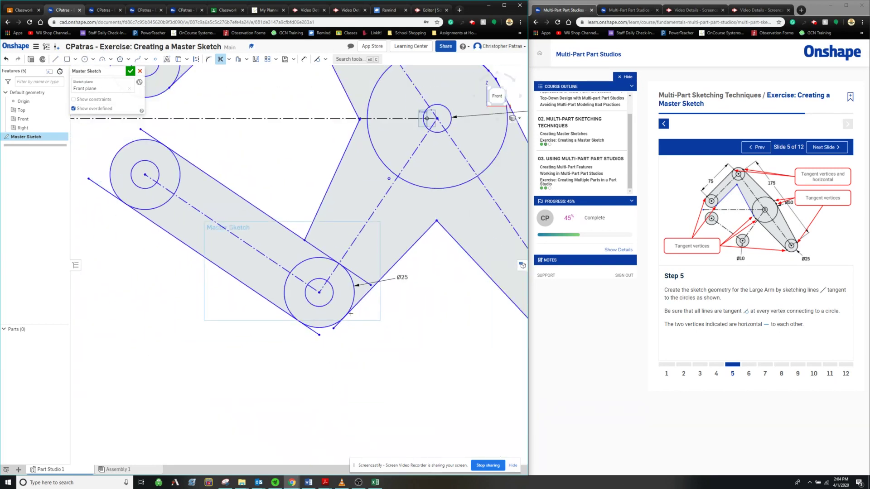
left_click(348, 311)
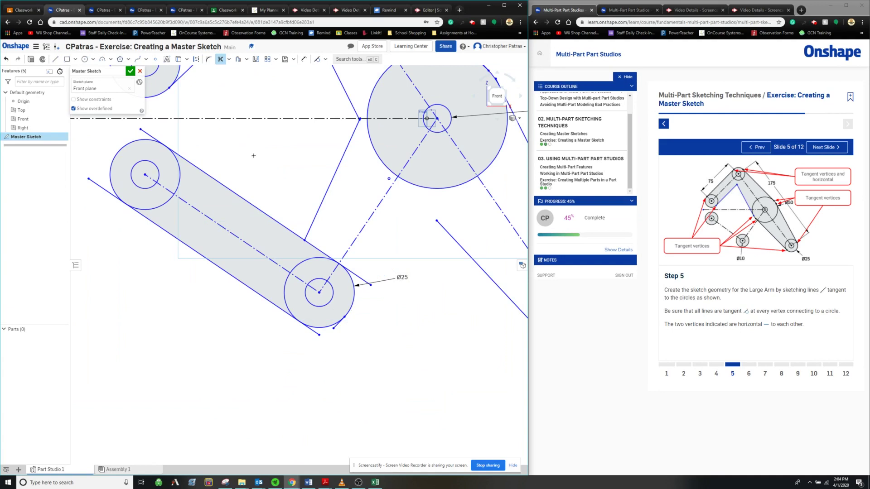
left_click(5, 59)
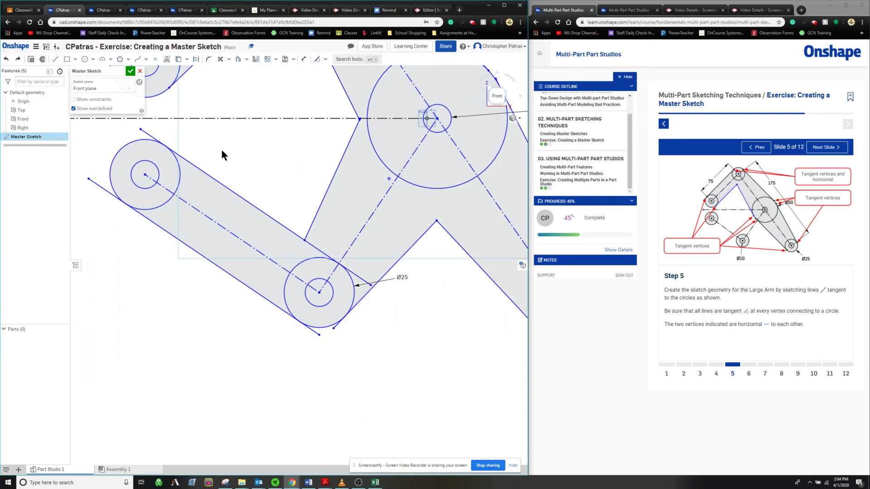
scroll(309, 186, "down", 3)
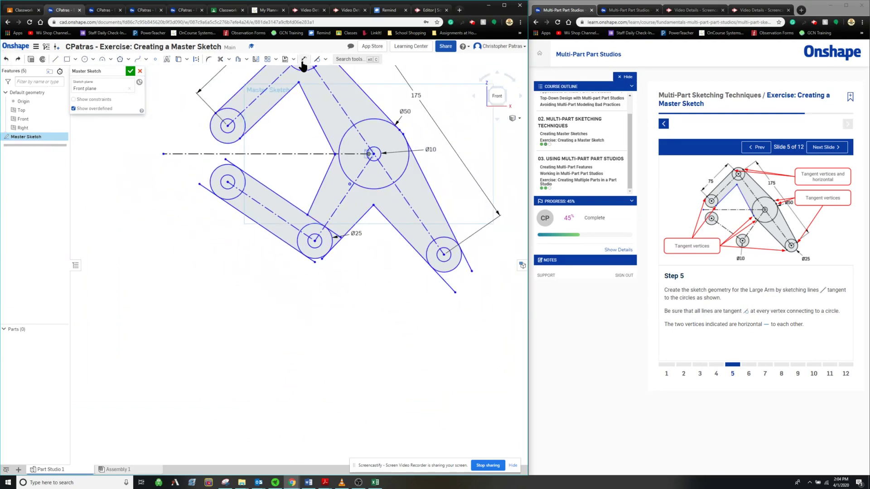
Trim three line overhangs past the circles, then undo the last two trims
key("m")
scroll(270, 206, "up", 3)
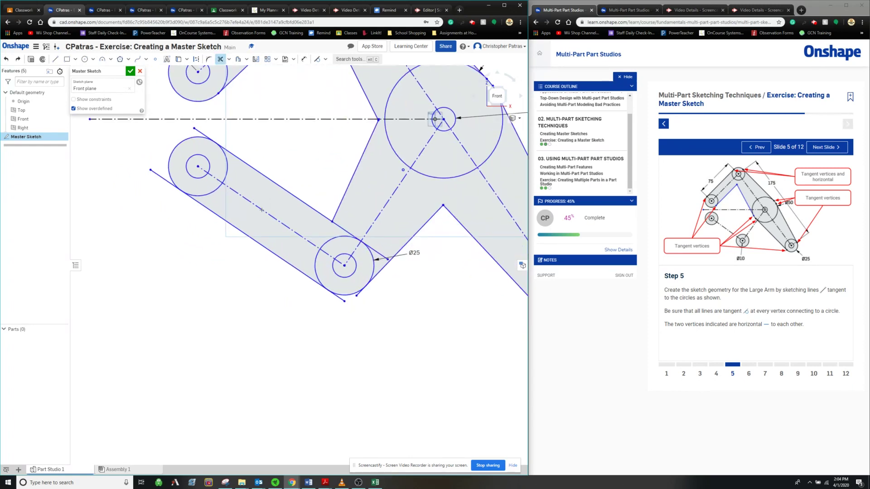
left_click(161, 177)
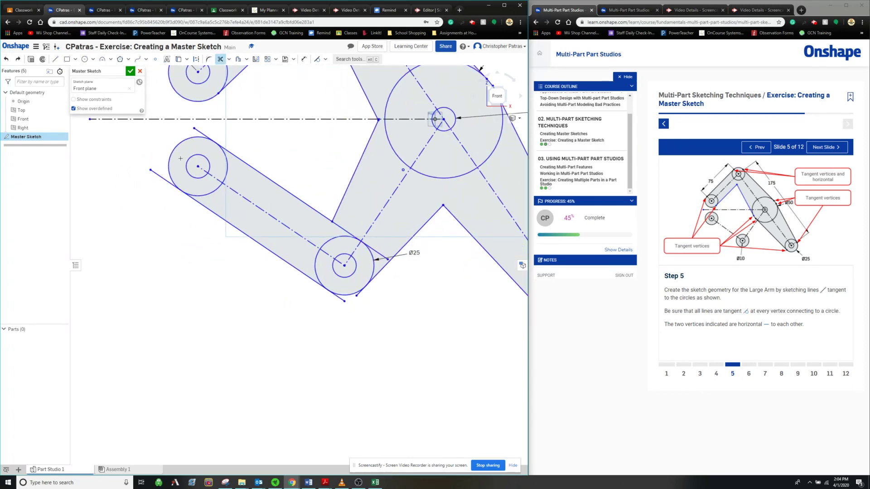
left_click(199, 132)
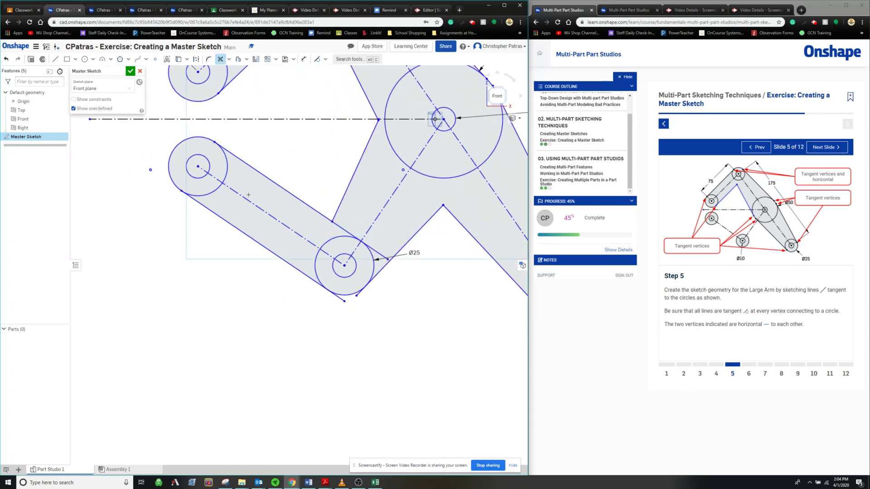
left_click(339, 297)
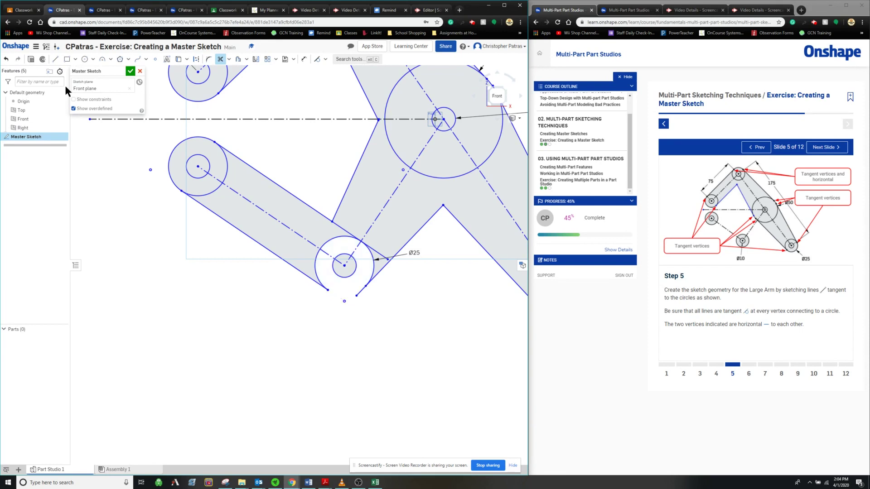
left_click(6, 59)
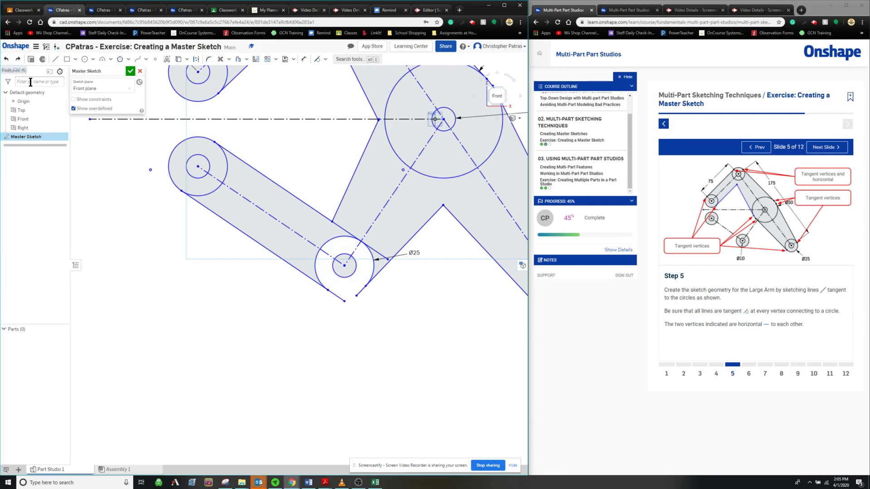
left_click(6, 59)
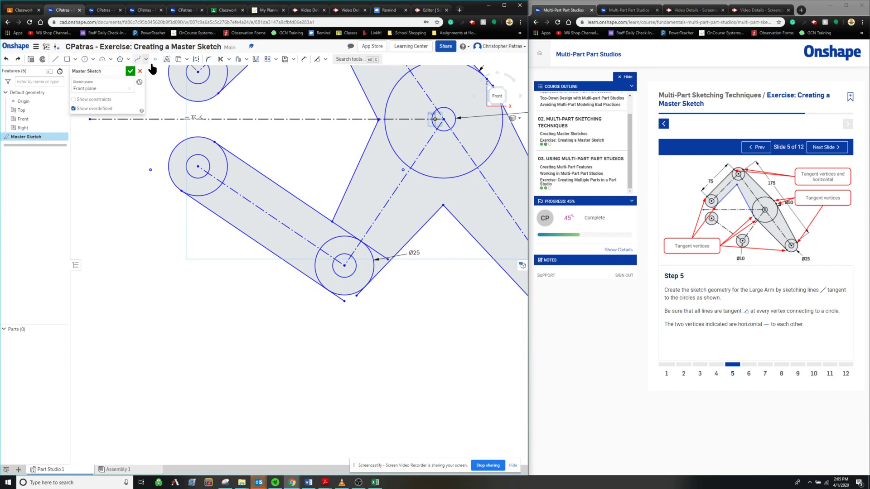
Trim the lower arm's line overshoots around the two Ø25 circles
key("m")
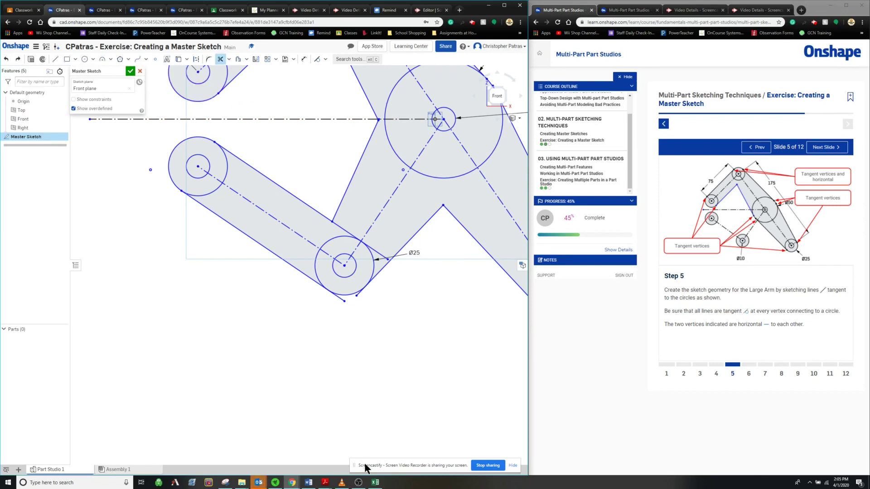
scroll(342, 245, "up", 3)
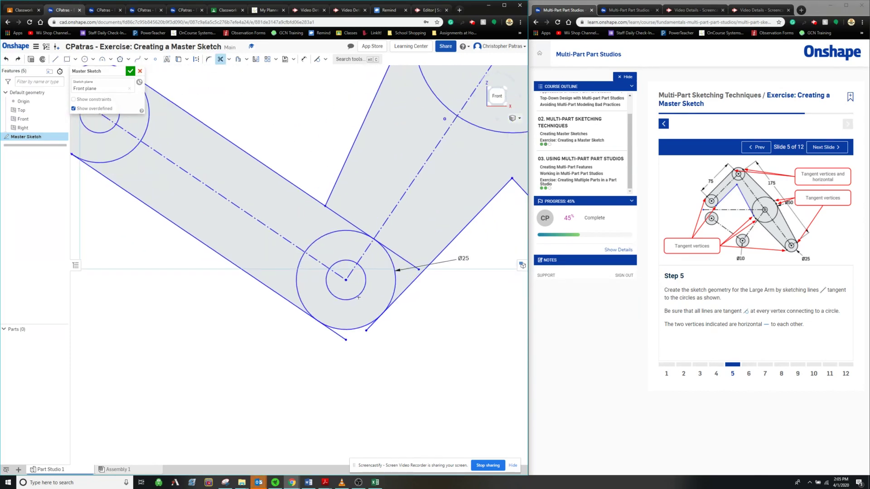
left_click(335, 335)
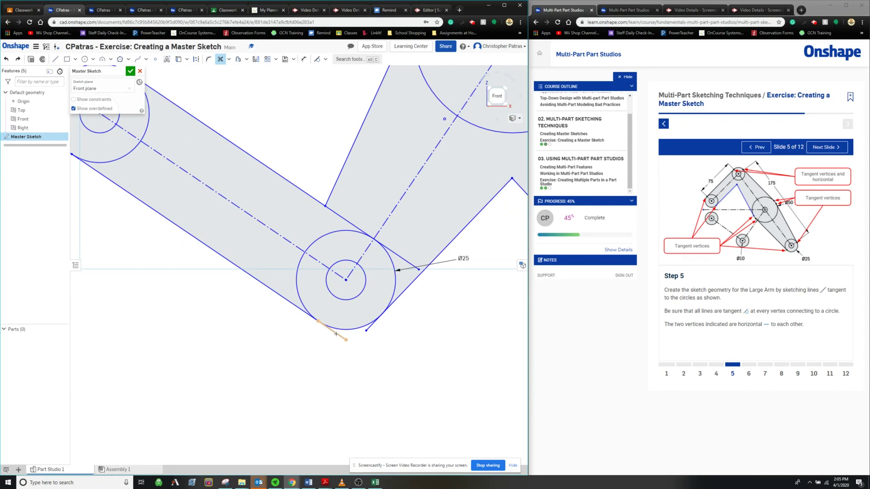
left_click(369, 327)
scroll(414, 318, "down", 4)
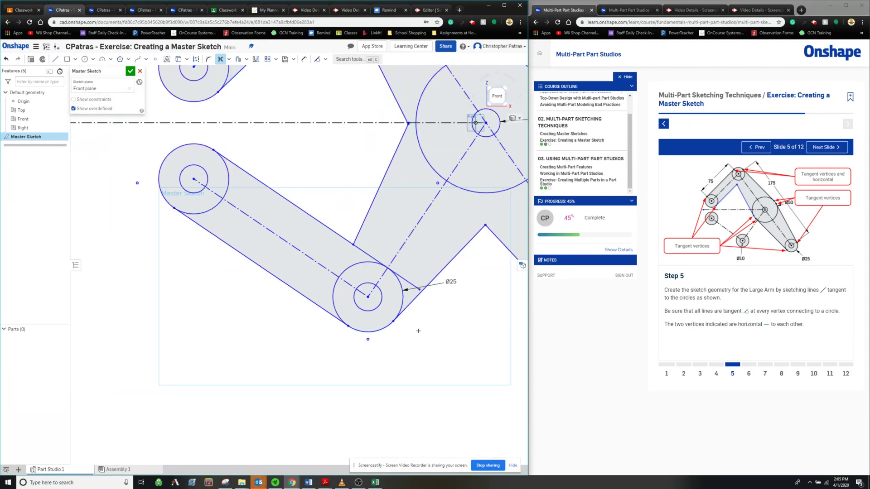
left_click(406, 287)
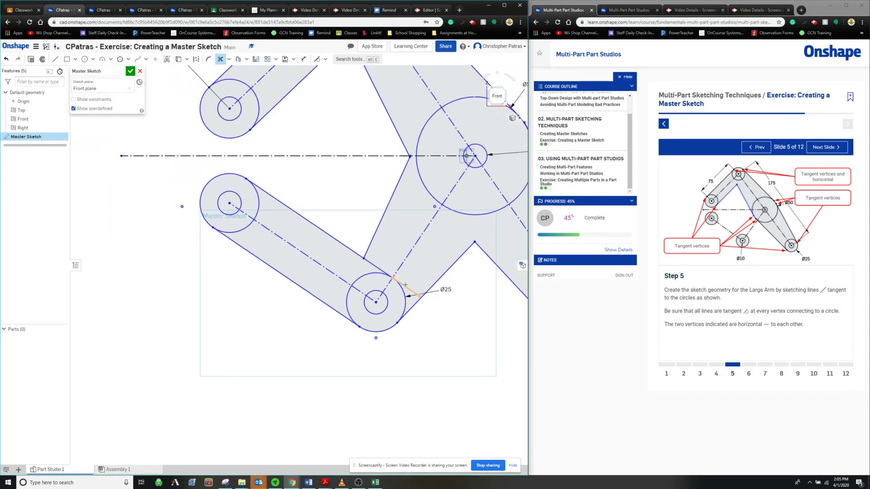
left_click(376, 266)
scroll(446, 325, "down", 4)
left_click(434, 333)
left_click(452, 313)
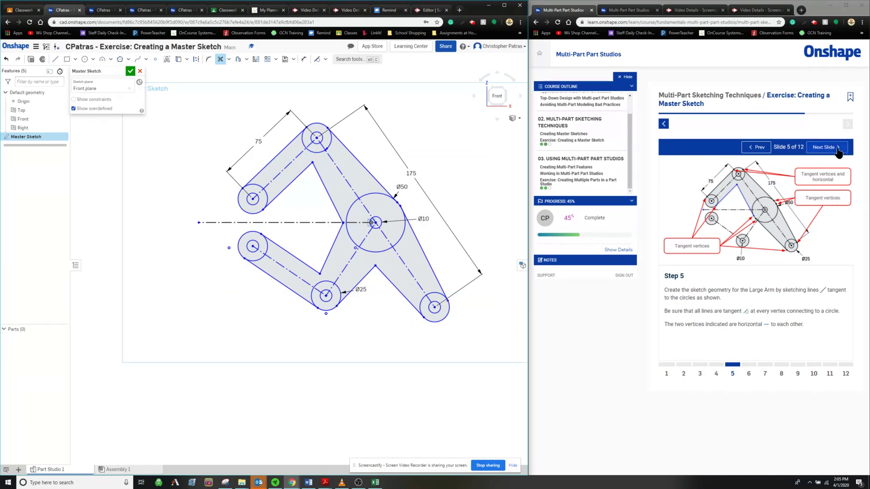
scroll(336, 201, "up", 4)
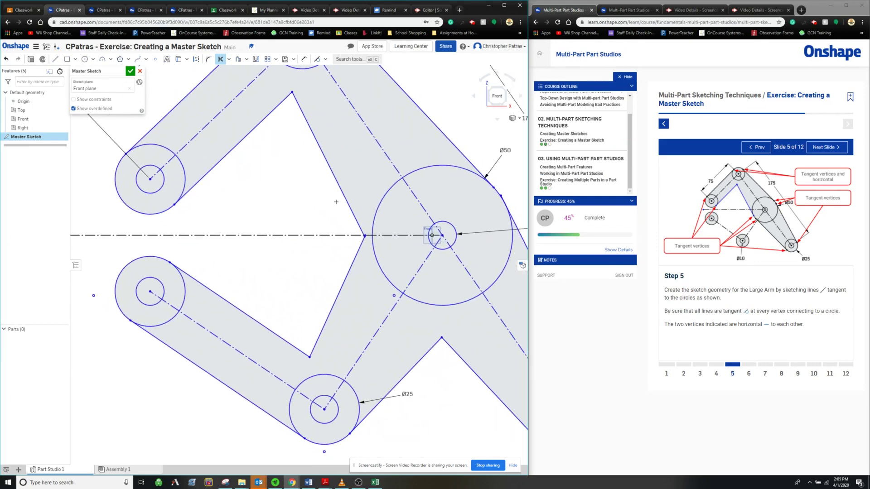
scroll(336, 202, "up", 1)
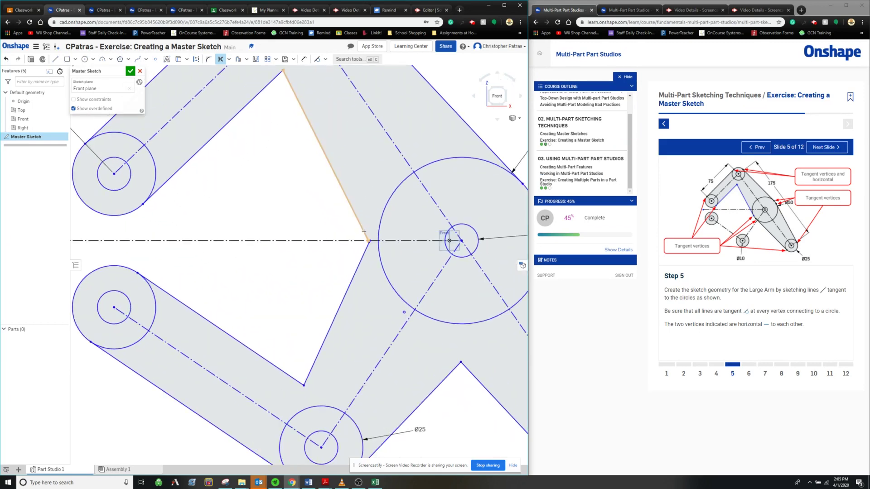
scroll(364, 237, "down", 1)
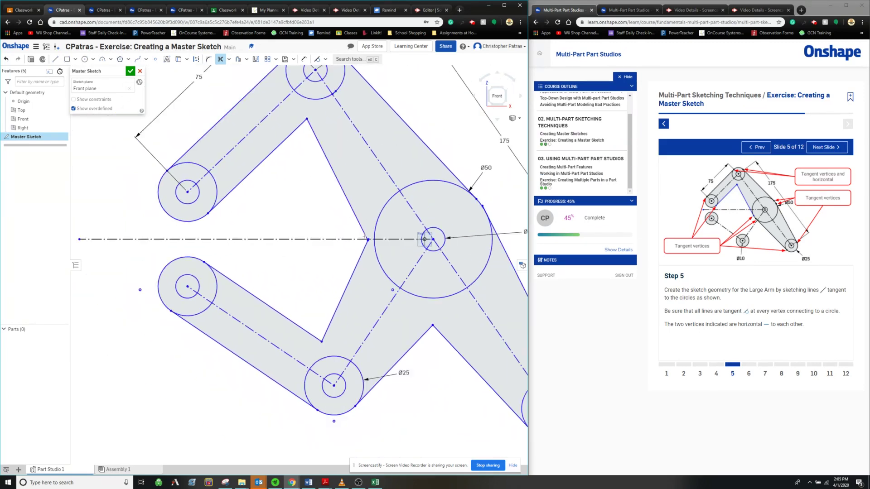
scroll(364, 236, "down", 2)
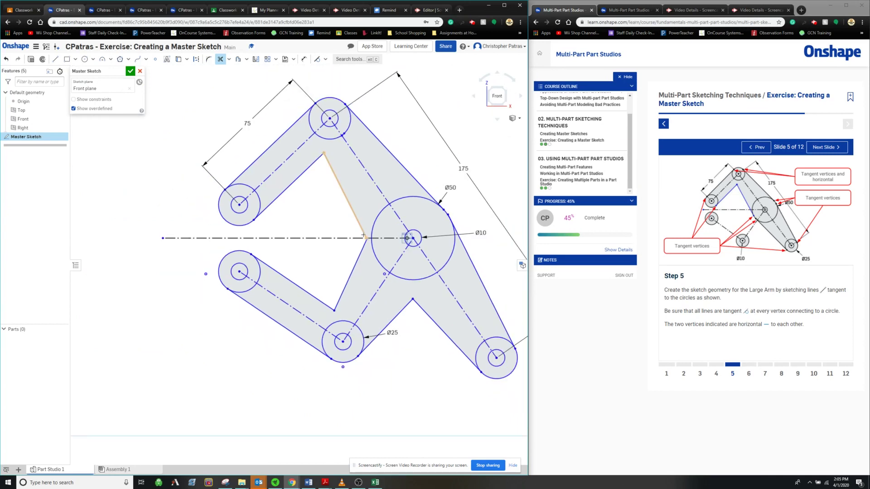
scroll(363, 235, "up", 1)
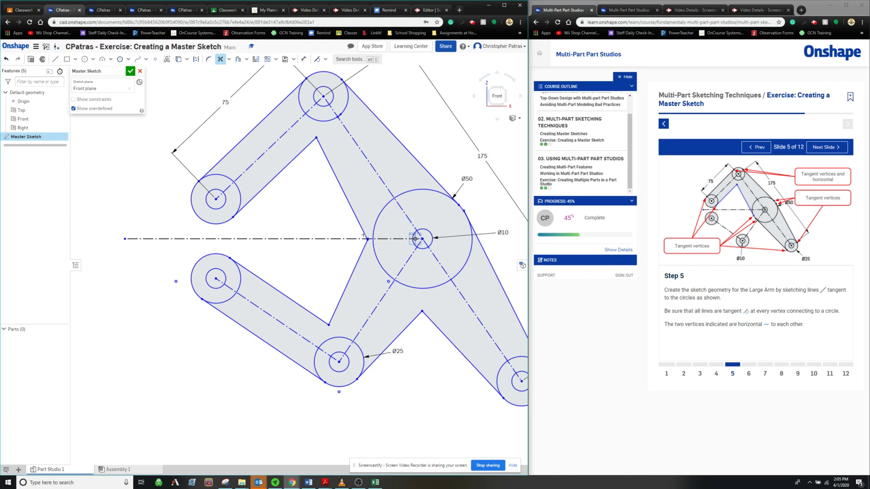
Undo all the lower arm trims so the lines again overshoot the Ø25 and Ø50 circles
left_click(5, 59)
left_click(6, 59)
left_click(6, 58)
left_click(5, 59)
left_click(5, 59)
left_click(6, 59)
left_click(5, 59)
left_click(6, 59)
left_click(6, 58)
left_click(5, 59)
left_click(6, 59)
left_click(6, 59)
left_click(5, 59)
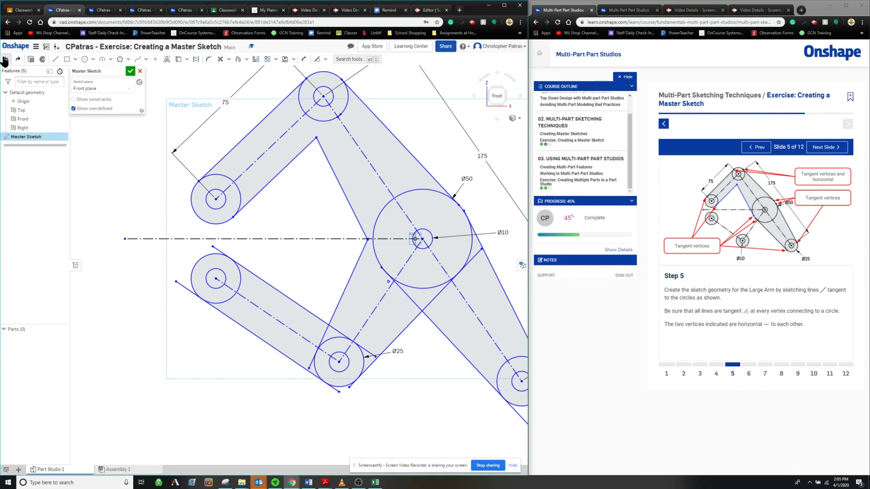
left_click(6, 59)
scroll(341, 254, "up", 2)
scroll(314, 222, "up", 1)
scroll(285, 208, "up", 1)
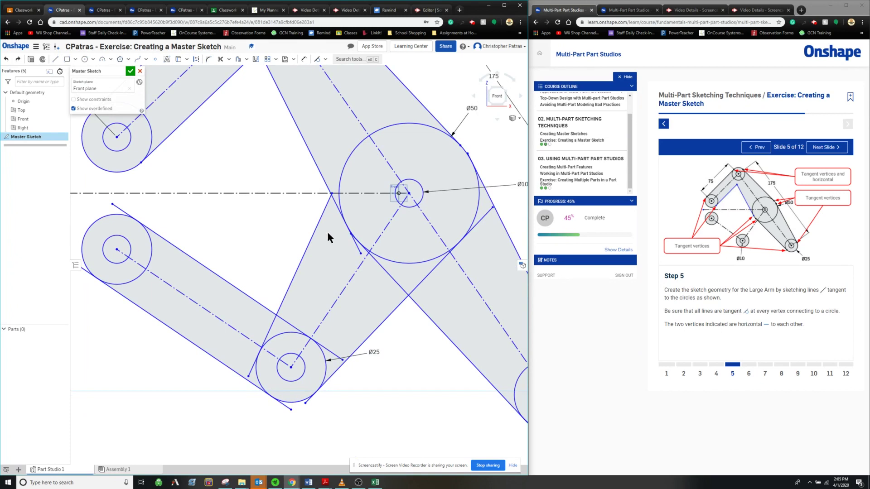
scroll(350, 255, "up", 3)
scroll(340, 243, "up", 2)
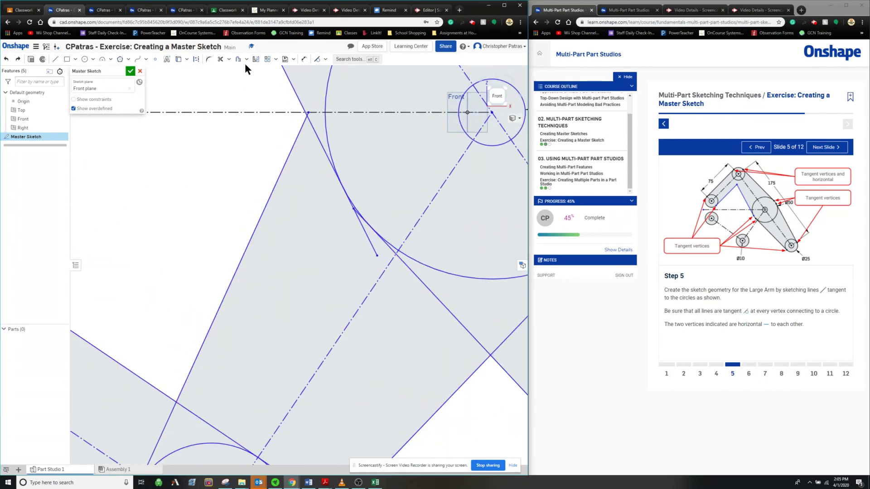
Trim the short segment near the Ø50 circle's tangent point and advance the tutorial to Step 7
left_click(221, 60)
scroll(287, 216, "up", 4)
scroll(206, 188, "down", 4)
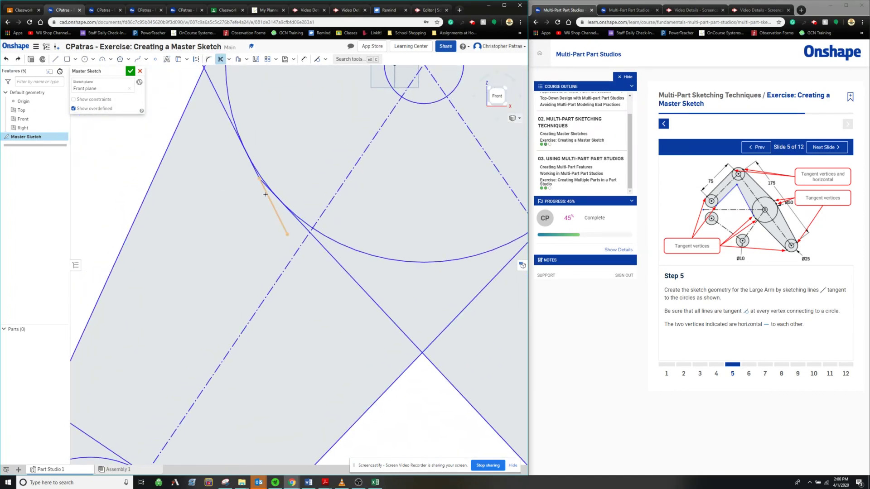
scroll(266, 194, "down", 4)
scroll(284, 204, "up", 4)
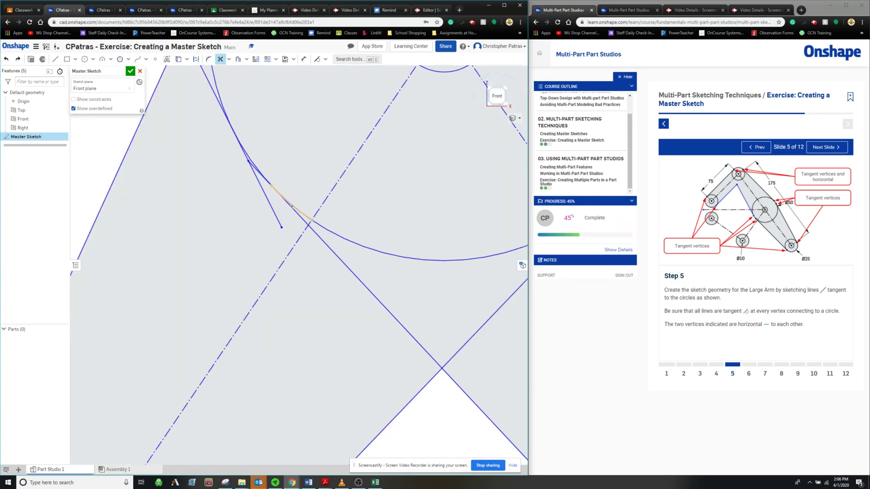
scroll(285, 204, "up", 3)
middle_click_drag(232, 177, 325, 263)
scroll(325, 264, "down", 3)
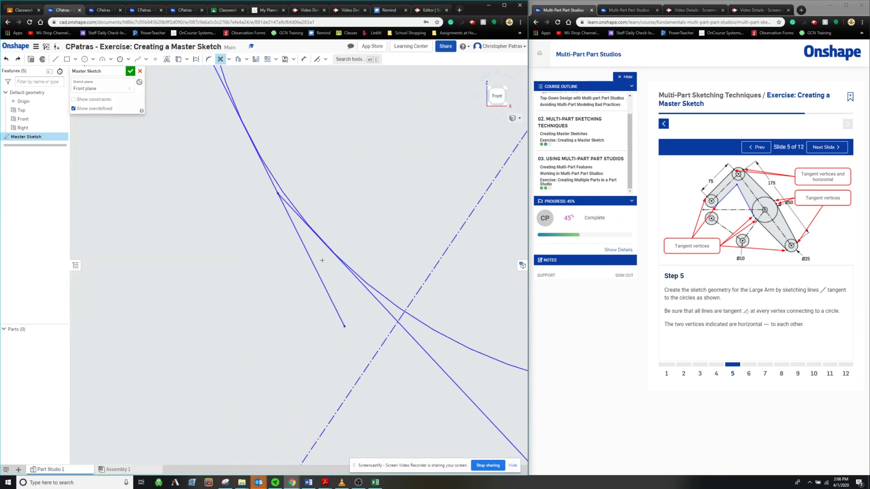
left_click(284, 200)
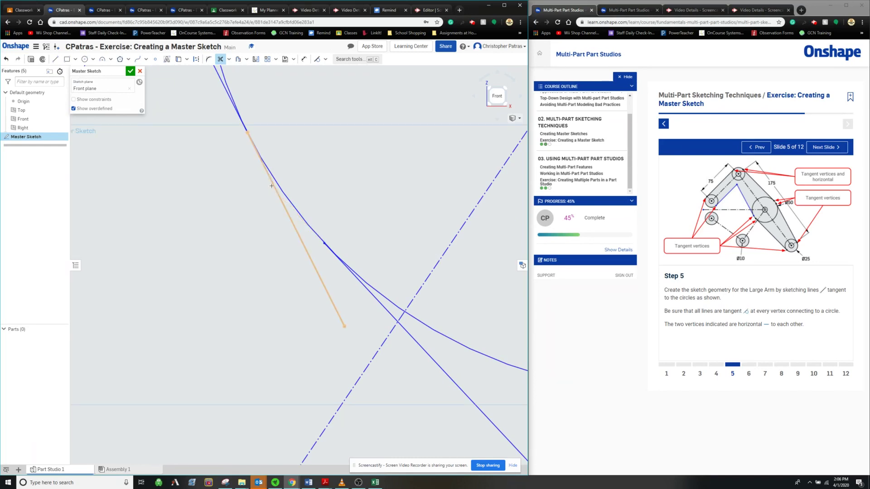
scroll(272, 185, "down", 6)
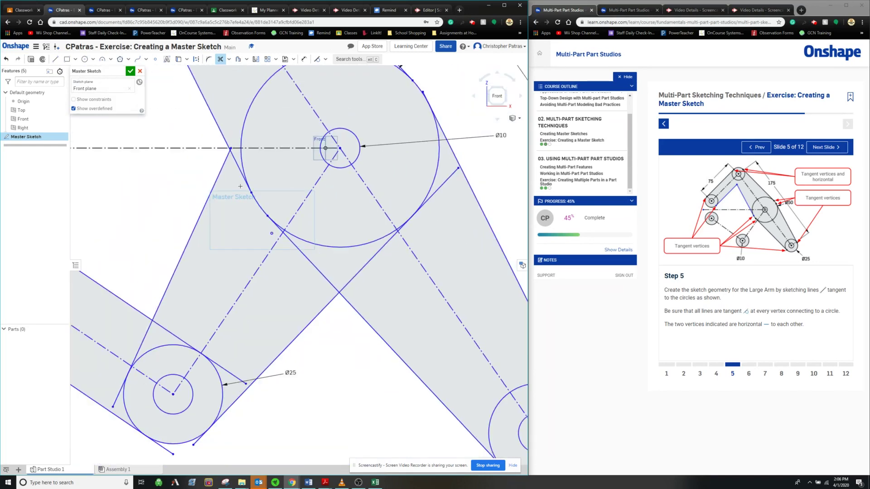
scroll(269, 216, "down", 2)
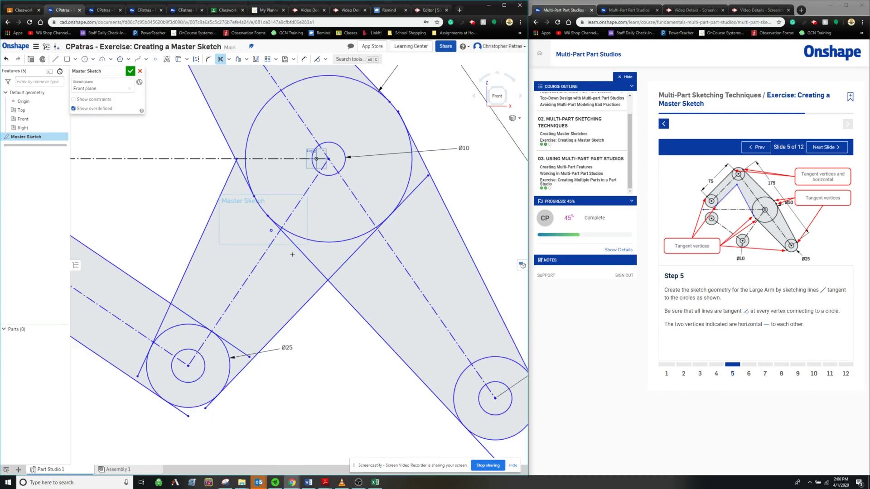
left_click(821, 147)
Advance the tutorial and trim the short segment beside the Ø50 circle
left_click(819, 148)
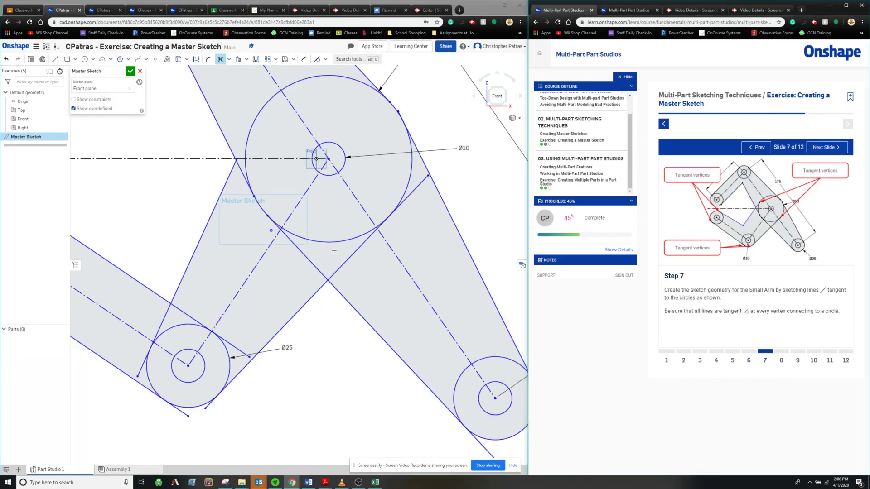
left_click(412, 192)
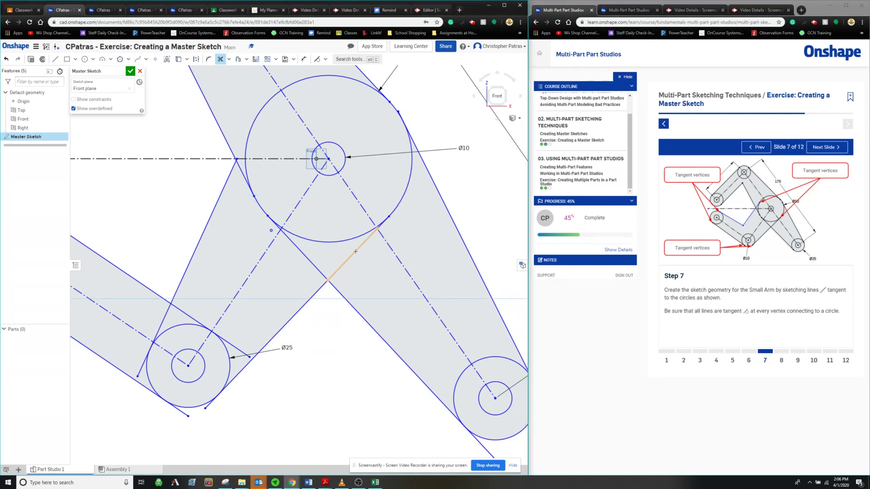
Page the tutorial to slide 9 and back to Step 8, then undo the last trim
left_click(824, 149)
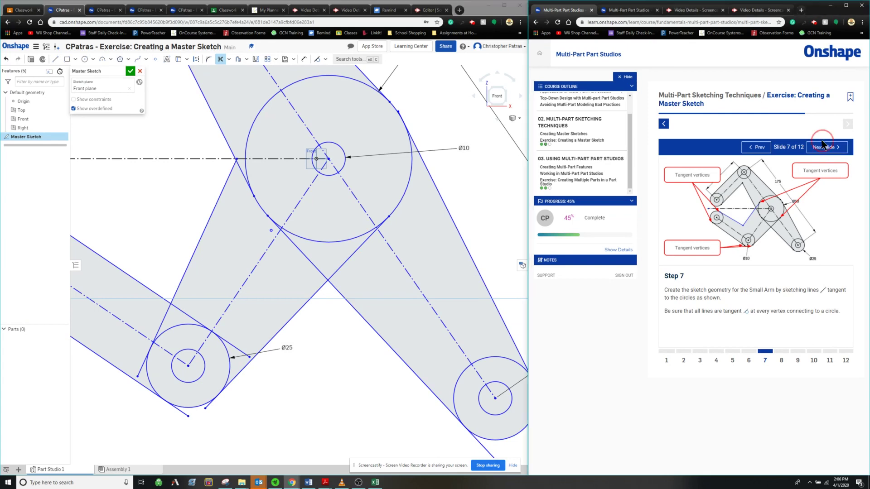
left_click(824, 148)
left_click(824, 148)
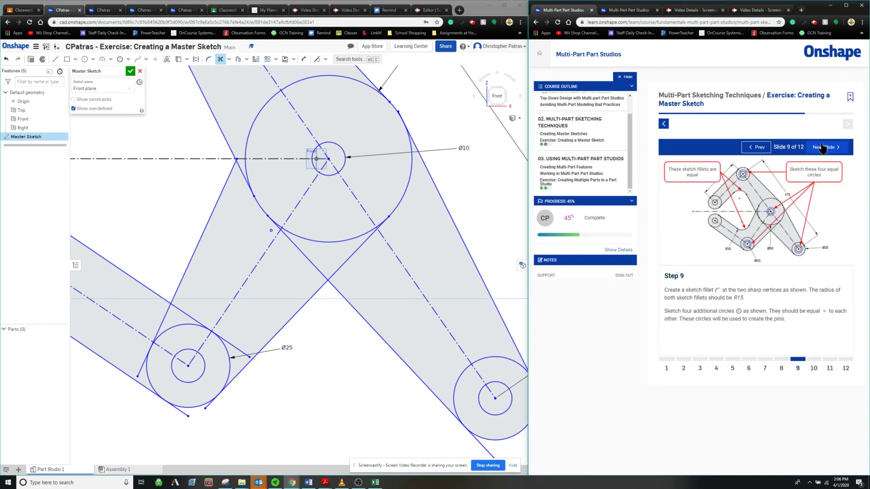
left_click(752, 148)
scroll(281, 162, "down", 3)
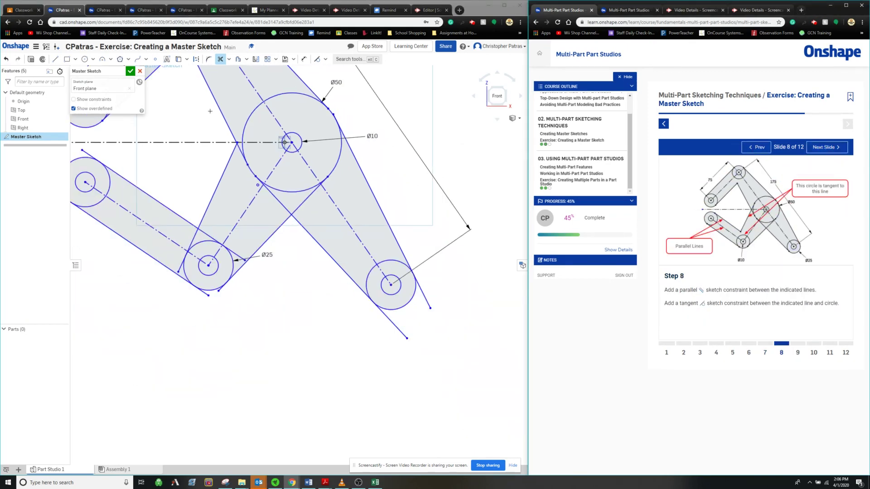
middle_click_drag(280, 163, 324, 208)
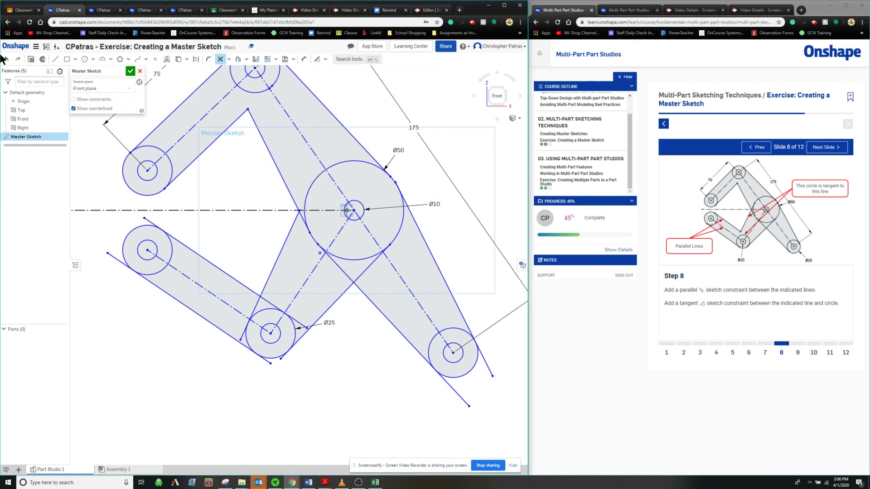
scroll(324, 238, "up", 3)
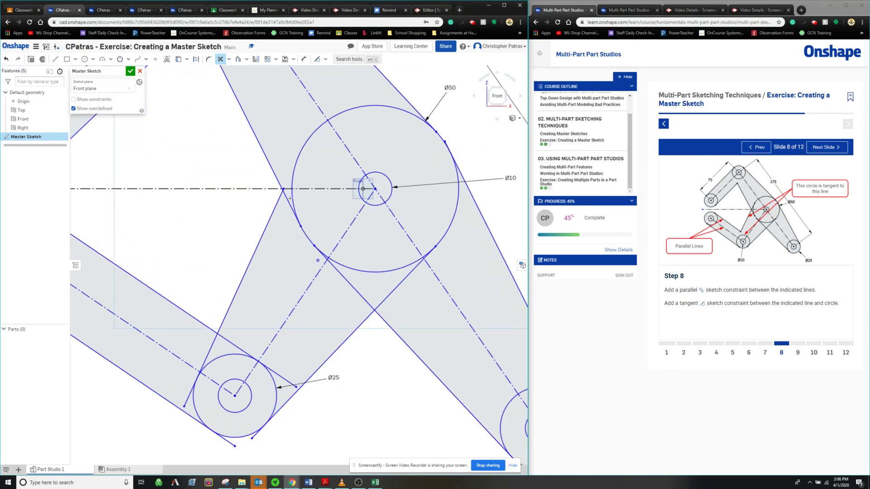
scroll(255, 190, "down", 6)
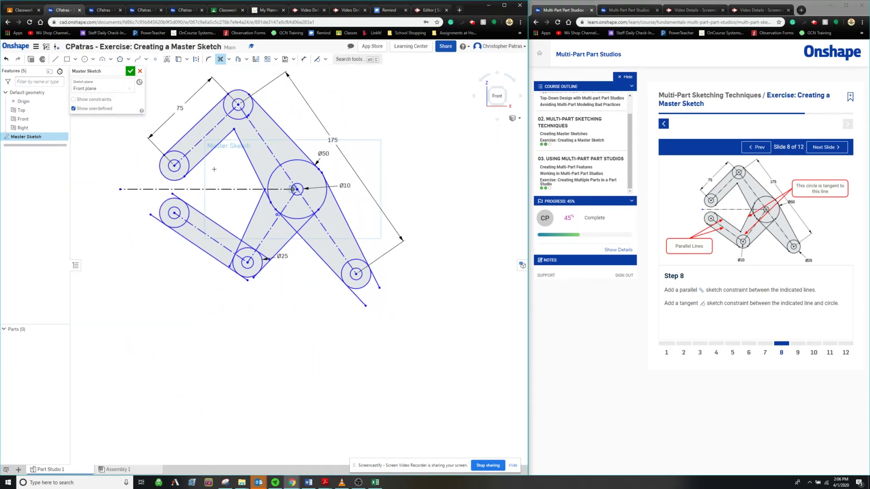
left_click(6, 59)
Undo three more trims near the top link and the centre of the linkage
left_click(6, 59)
left_click(6, 58)
left_click(6, 59)
left_click(5, 59)
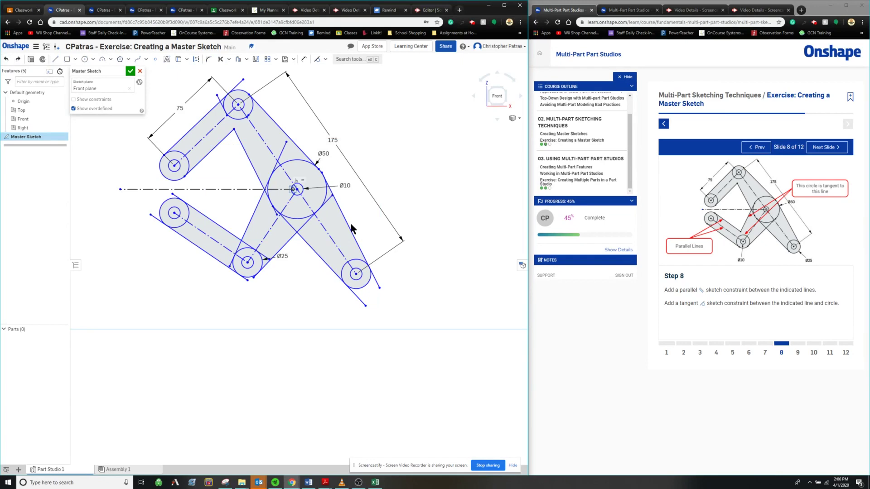
scroll(348, 220, "up", 2)
scroll(303, 188, "down", 2)
middle_click_drag(304, 189, 357, 218)
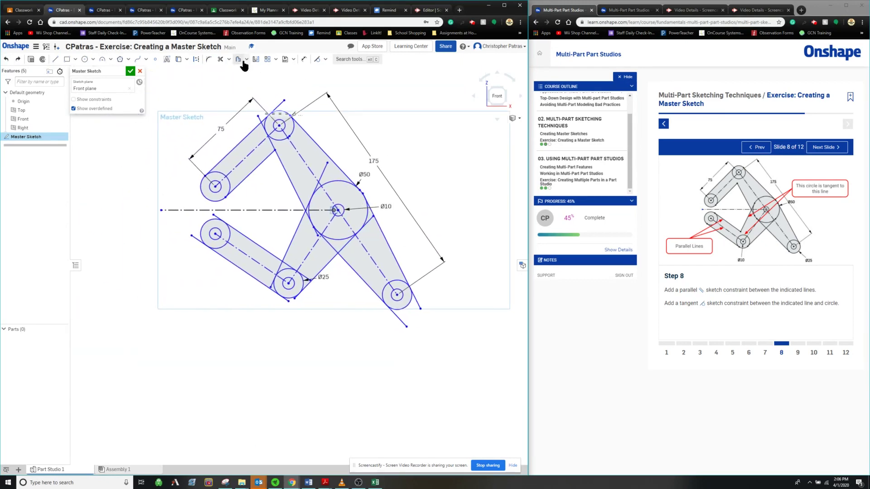
With Trim, remove the line stub beyond the upper arm
left_click(221, 59)
scroll(274, 112, "up", 2)
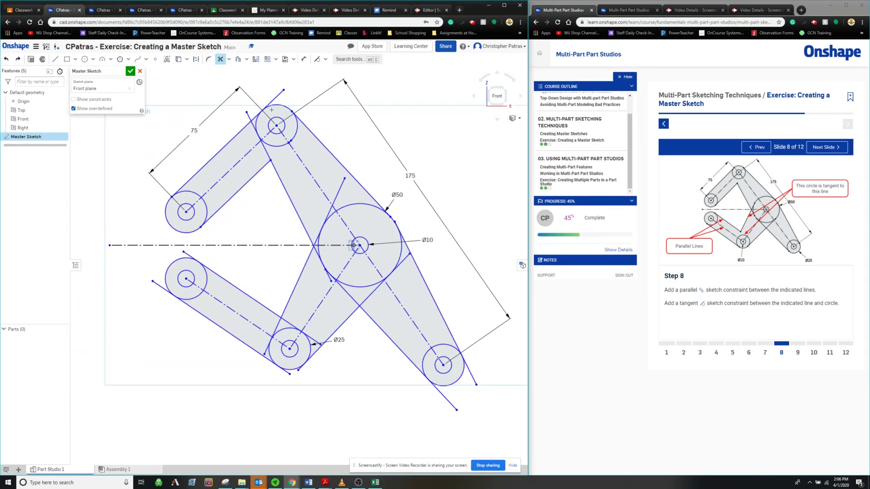
scroll(268, 107, "up", 2)
left_click(250, 128)
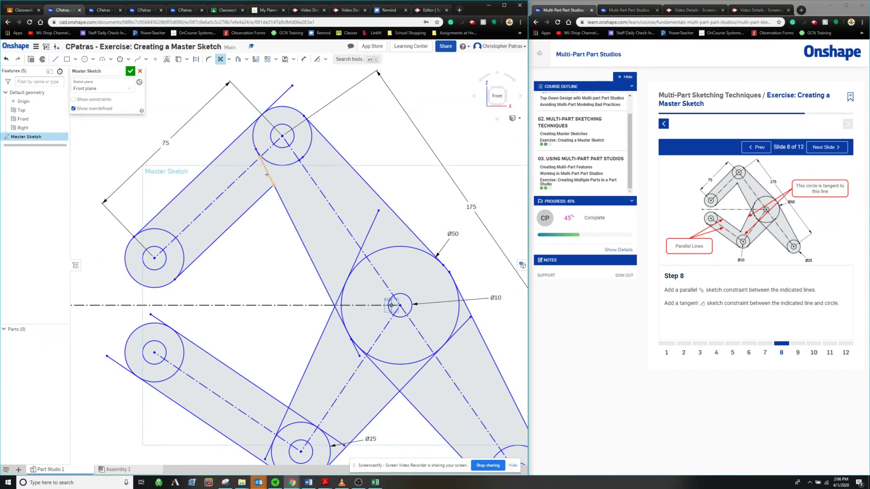
scroll(266, 175, "up", 2)
scroll(266, 155, "up", 2)
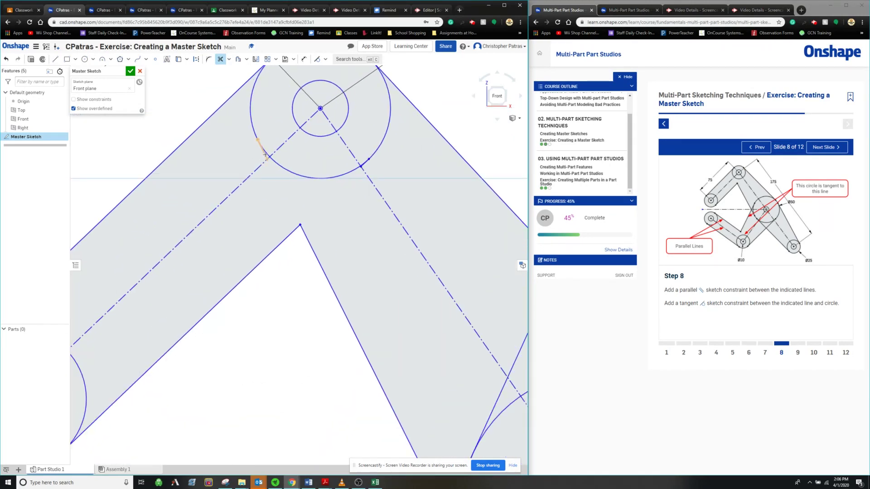
scroll(281, 221, "down", 5)
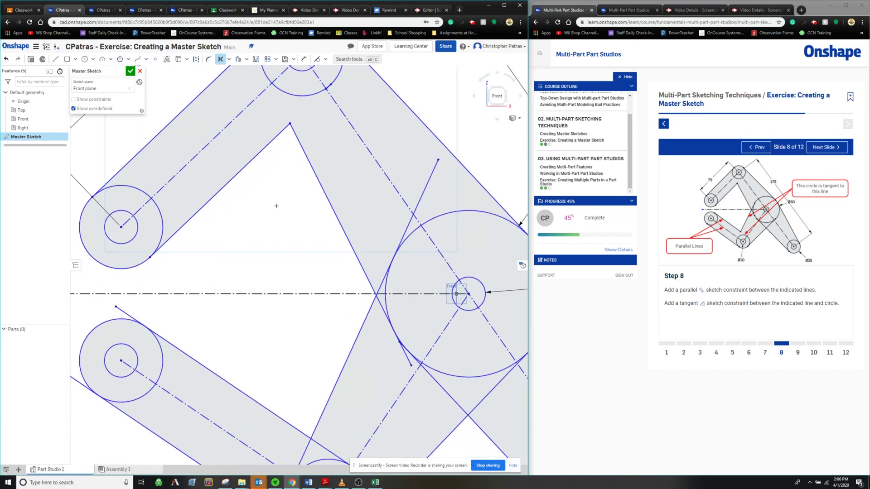
Trim the short lower-arm segments beside the lower-left circle and around the lower circle
middle_click_drag(280, 222, 298, 161)
left_click(143, 252)
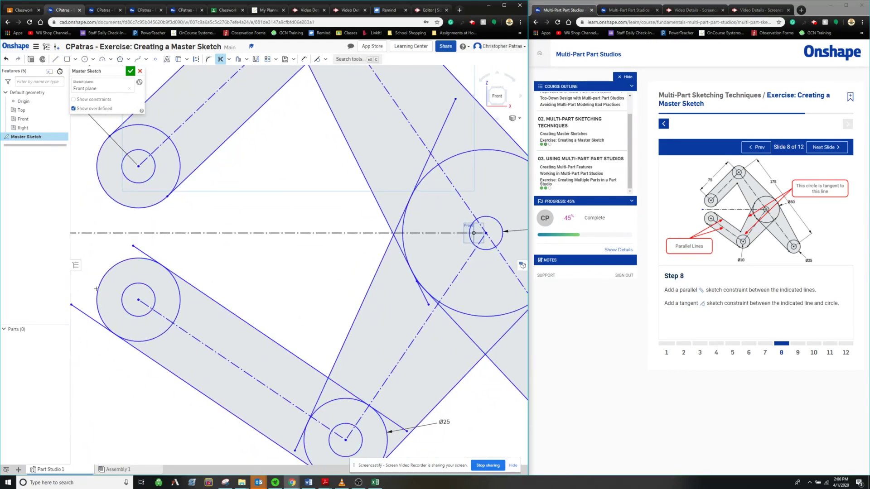
left_click(83, 312)
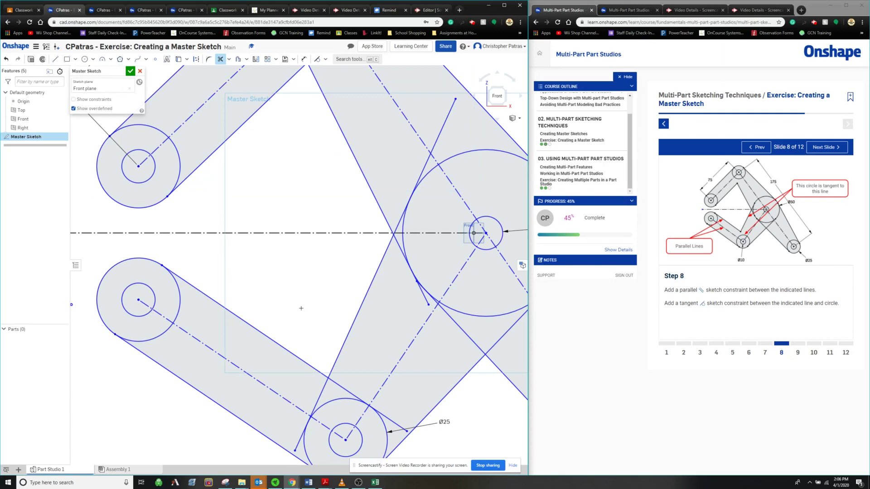
middle_click_drag(326, 431, 291, 317)
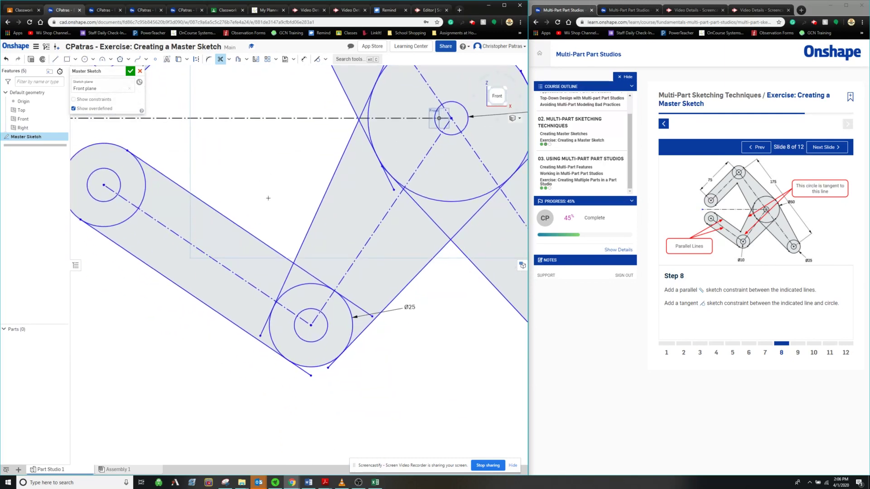
left_click(267, 324)
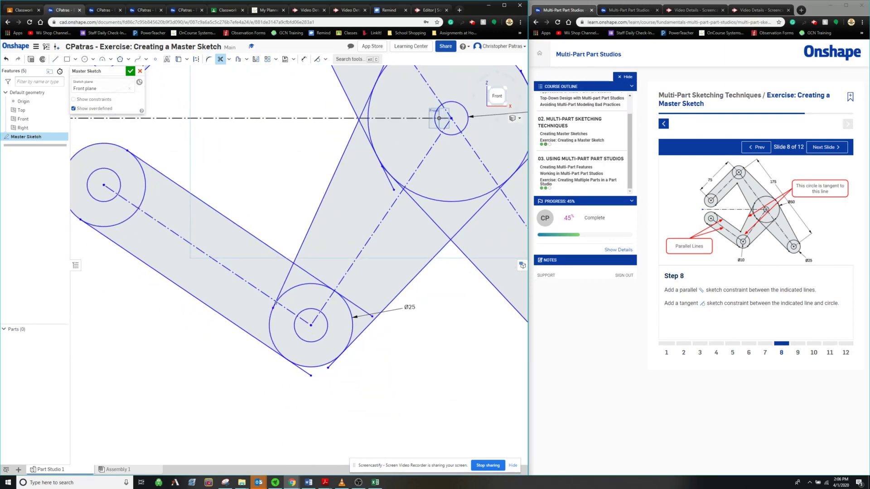
left_click(276, 299)
scroll(275, 301, "up", 5)
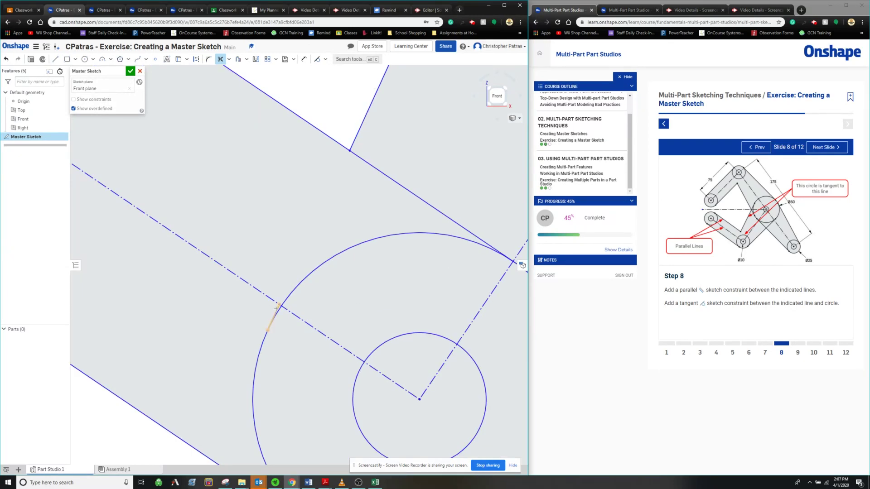
scroll(277, 299, "down", 3)
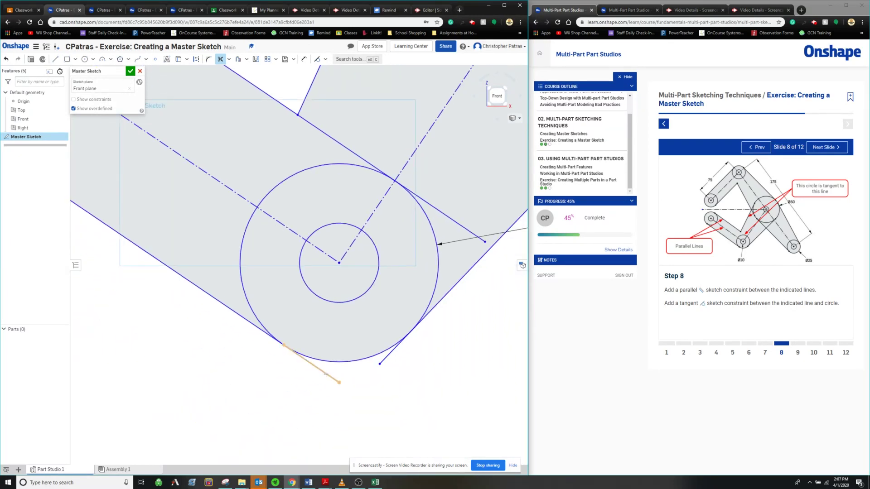
Trim the leftover stubs below the Ø25 circle and past the arm's tangent point and inner corner
left_click(385, 359)
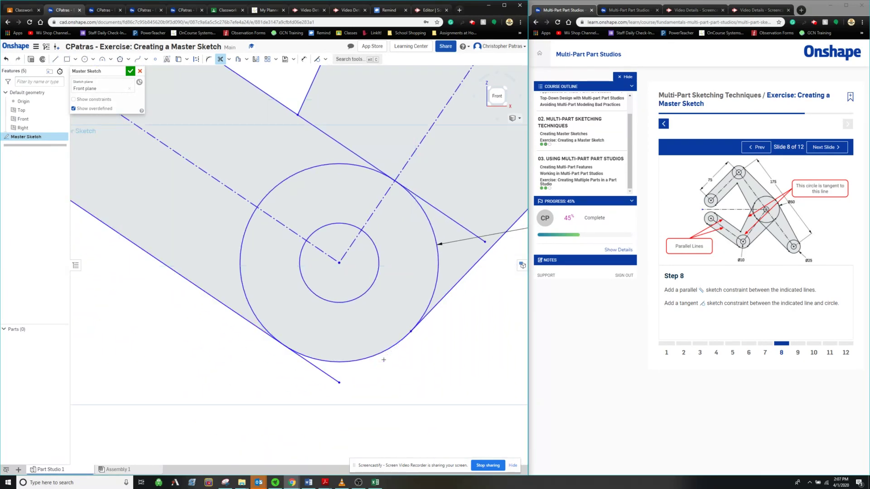
left_click(325, 374)
scroll(335, 342, "down", 3)
scroll(336, 342, "down", 1)
middle_click_drag(313, 293, 333, 344)
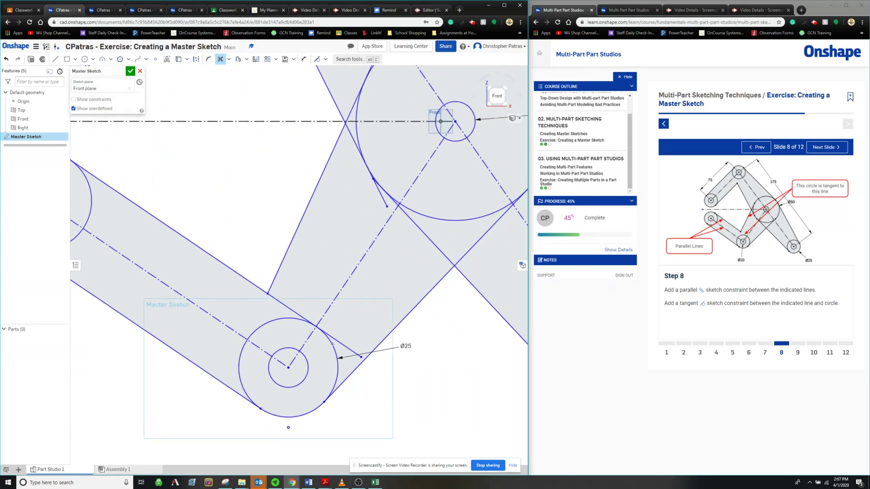
left_click(337, 339)
left_click(296, 313)
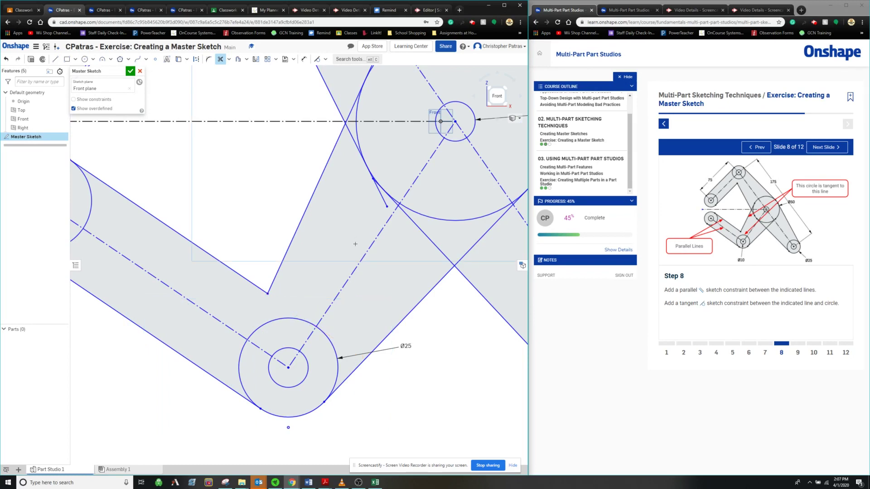
middle_click_drag(356, 242, 342, 307)
scroll(342, 308, "down", 2)
middle_click_drag(329, 268, 344, 313)
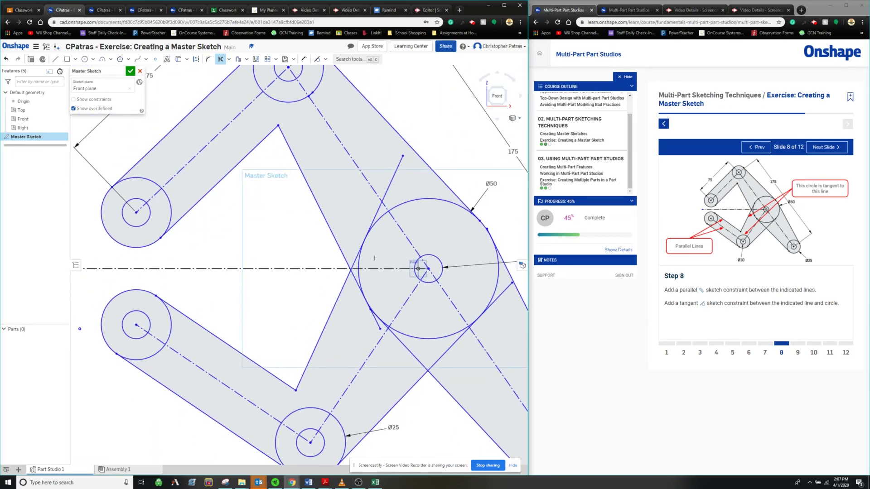
Trim the five leftover line pieces around the Ø50 circle
left_click(376, 216)
left_click(390, 179)
scroll(374, 321, "up", 4)
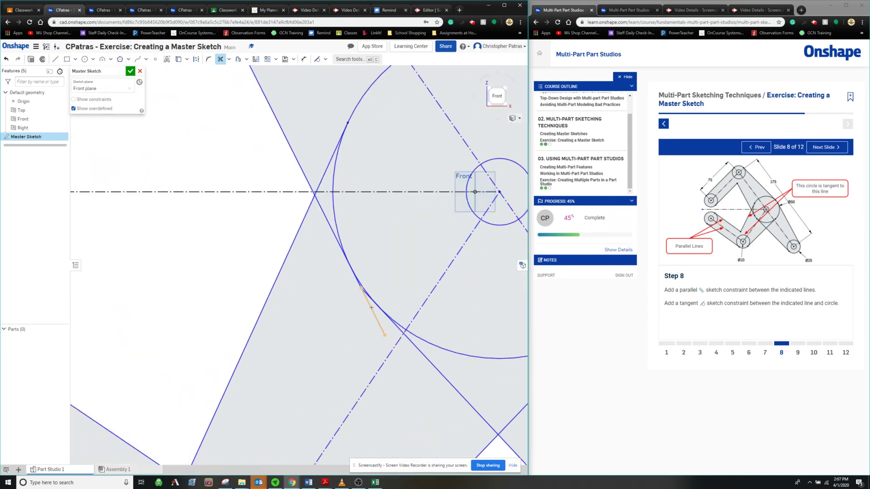
left_click(369, 308)
scroll(368, 308, "up", 3)
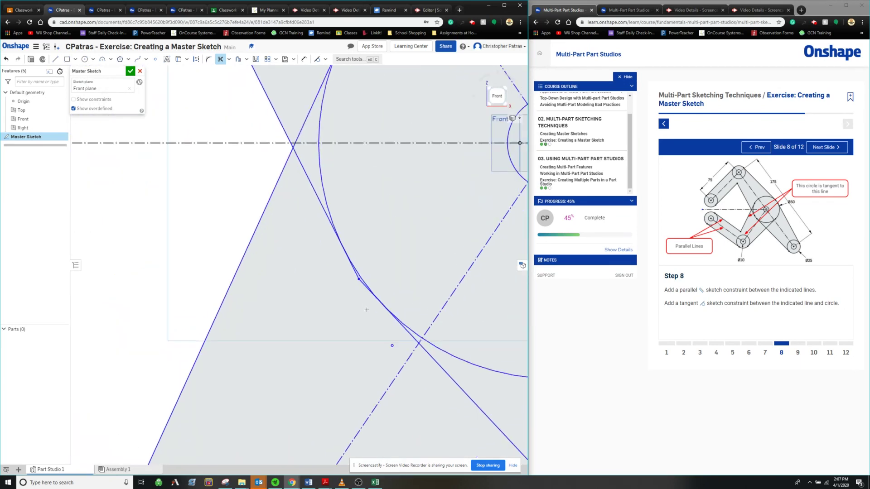
left_click(345, 251)
scroll(386, 344, "down", 2)
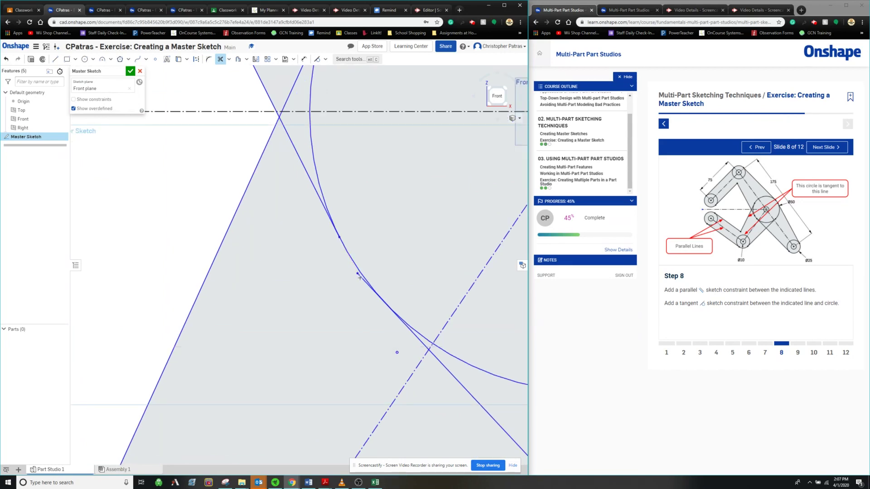
scroll(385, 345, "down", 5)
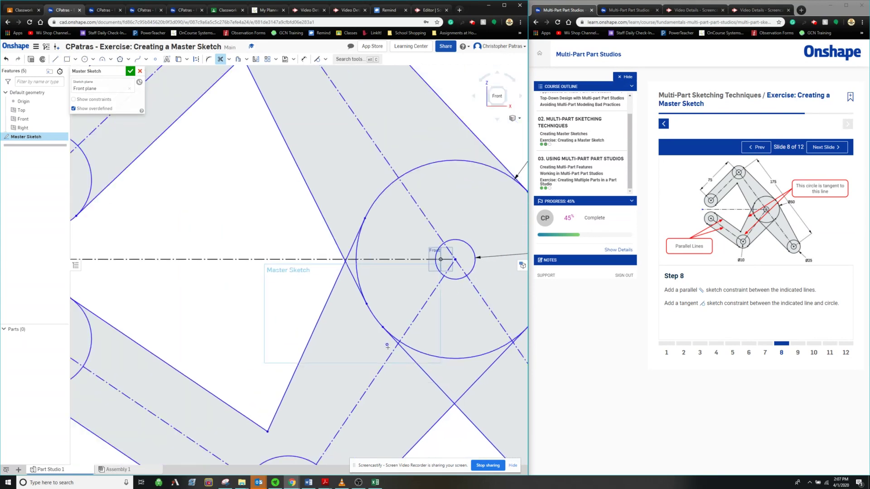
scroll(327, 278, "up", 4)
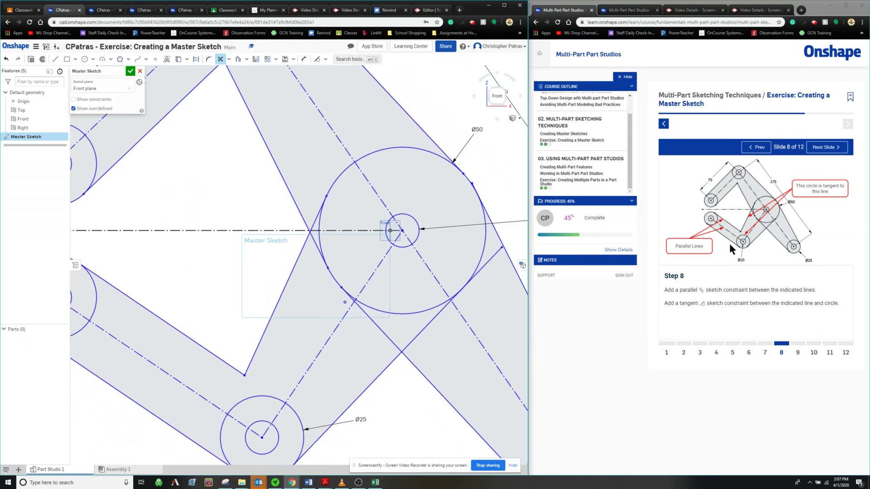
left_click(483, 268)
Trim the two overhanging segments below the lower-right Ø25 circle
middle_click_drag(444, 261, 308, 143)
scroll(295, 138, "down", 2)
left_click(421, 294)
left_click(393, 339)
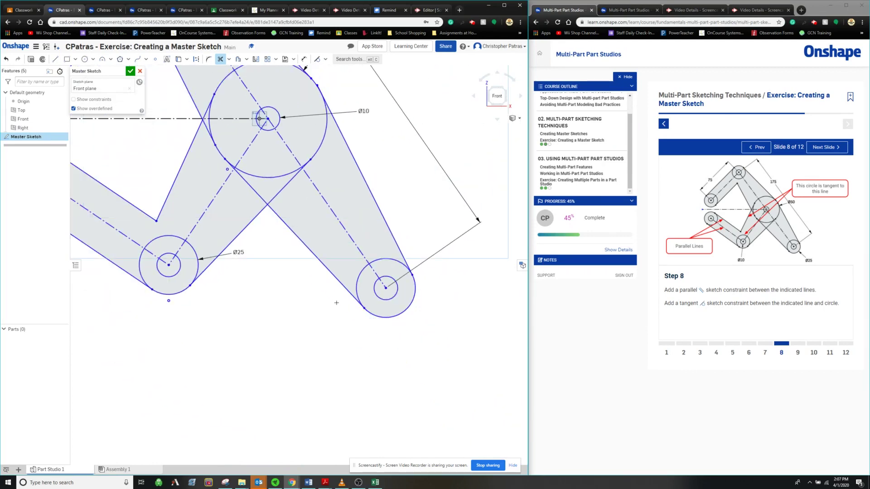
scroll(313, 277, "down", 5)
scroll(290, 191, "up", 3)
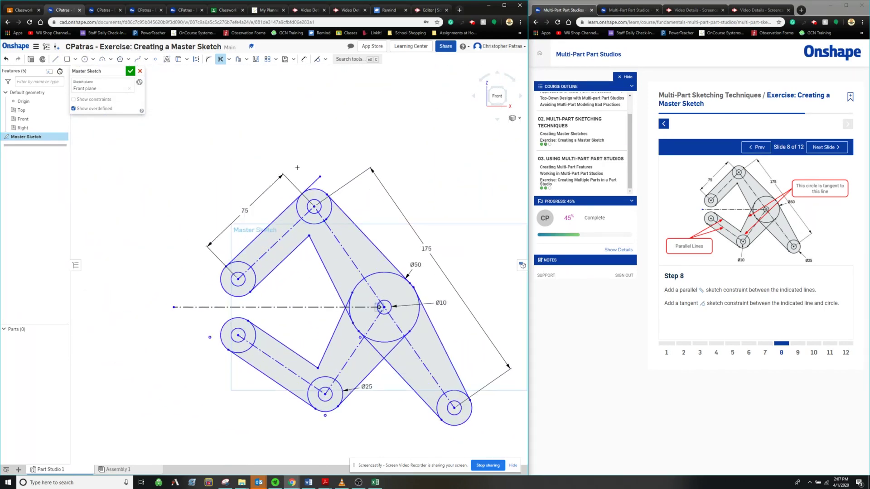
Trim the stub above the top circle and zoom out to show the whole linkage
left_click(315, 180)
middle_click_drag(371, 243, 346, 191)
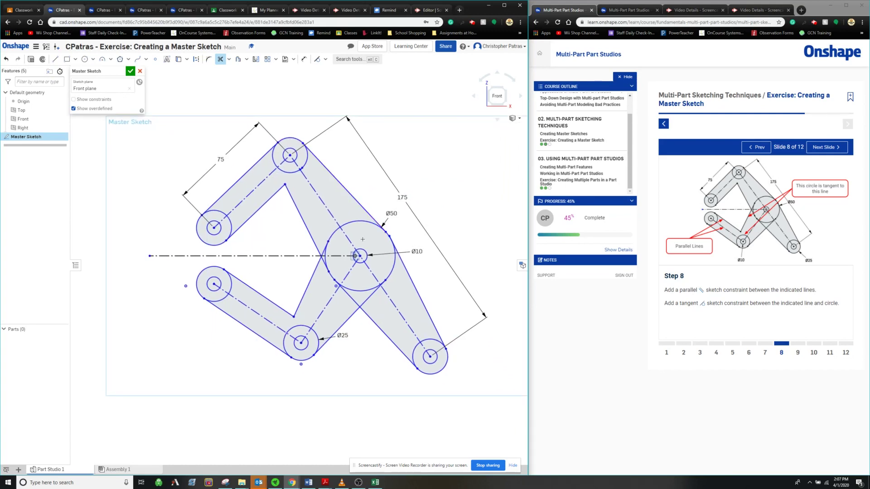
scroll(364, 253, "up", 4)
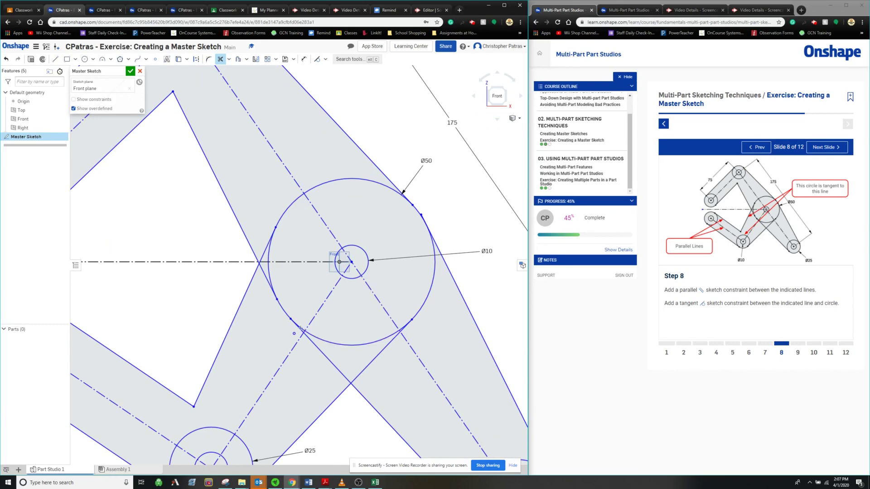
scroll(307, 336, "up", 4)
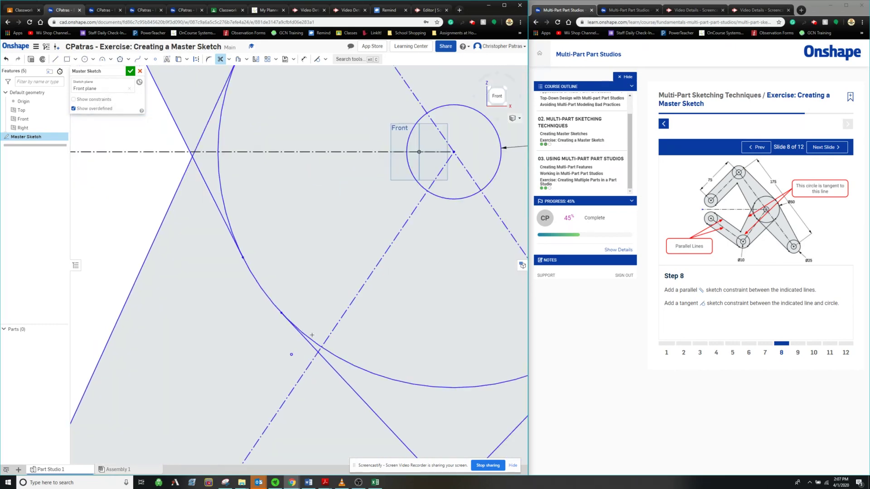
scroll(311, 335, "down", 6)
scroll(283, 247, "down", 2)
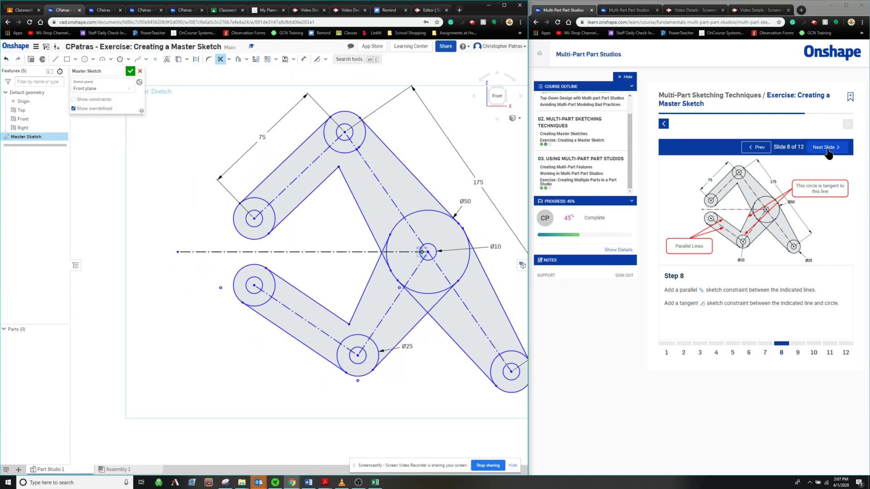
scroll(452, 217, "down", 3)
middle_click_drag(457, 210, 440, 205)
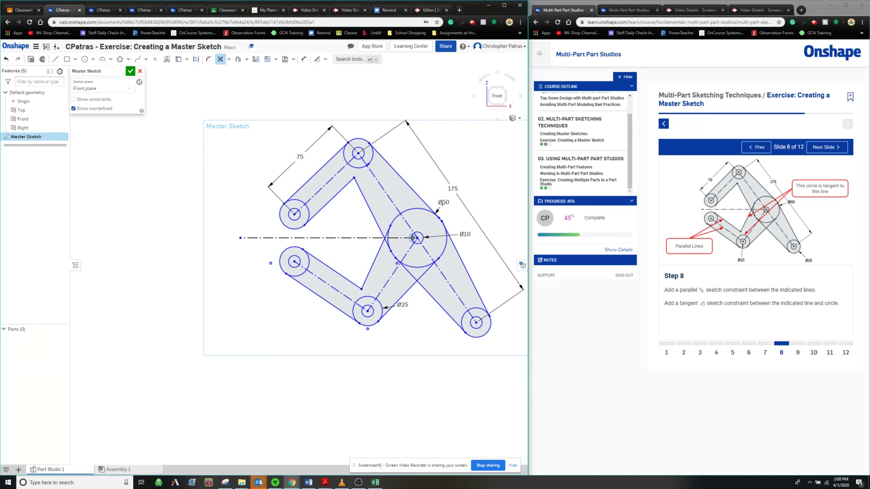
Recentre the Master Sketch and advance the course tutorial from Step 8 to Step 9
scroll(436, 197, "down", 1)
middle_click_drag(437, 197, 426, 207)
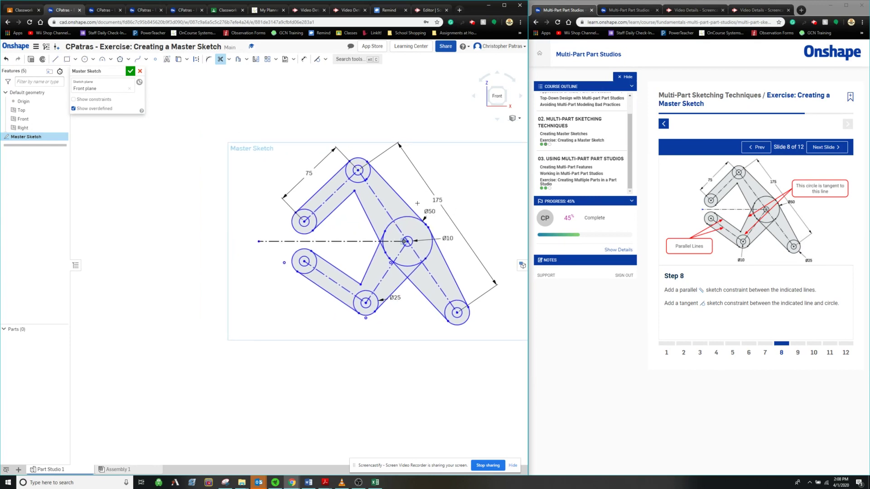
scroll(425, 207, "up", 1)
left_click(820, 149)
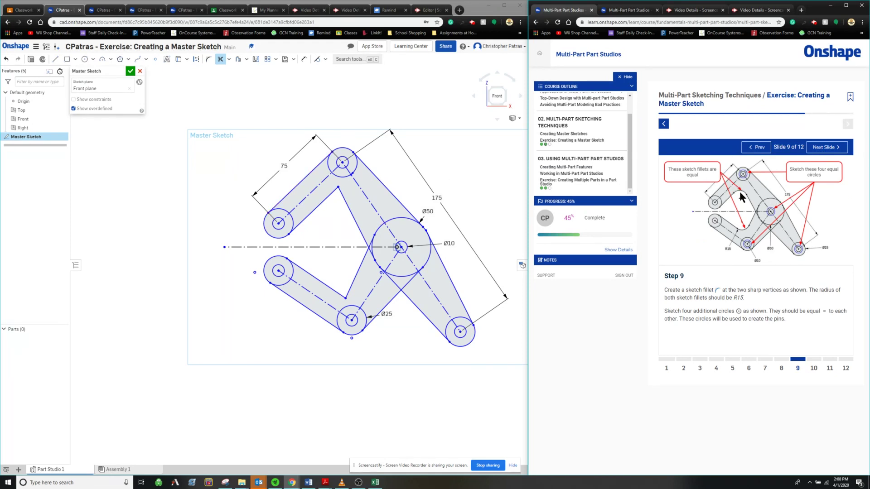
Fillet the upper sharp inner corner of the linkage with a radius of 15
left_click(209, 66)
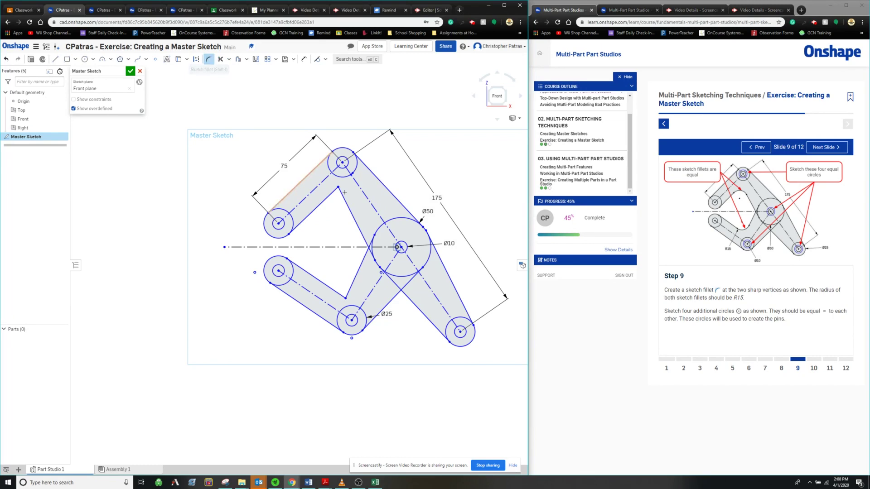
scroll(358, 220, "up", 5)
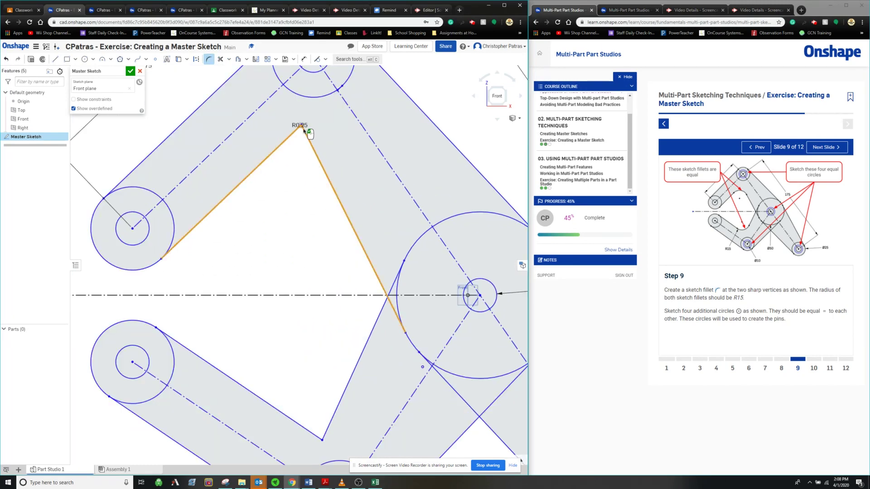
left_click(299, 150)
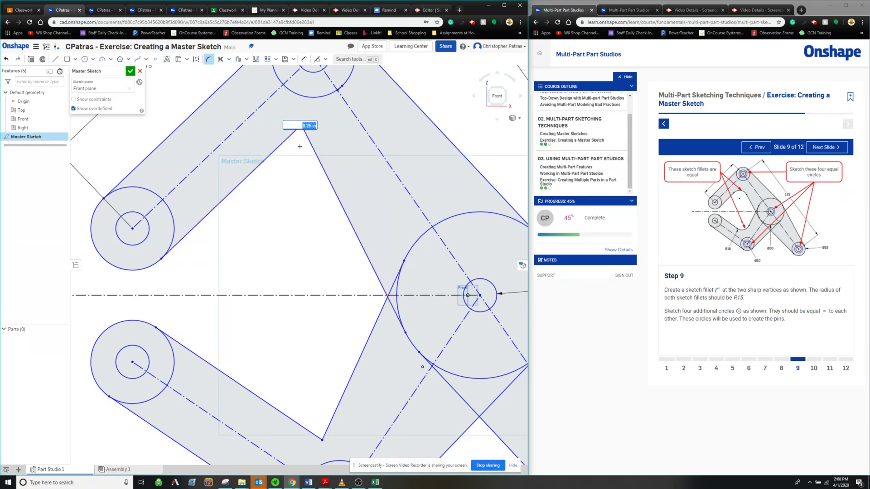
left_click(759, 155)
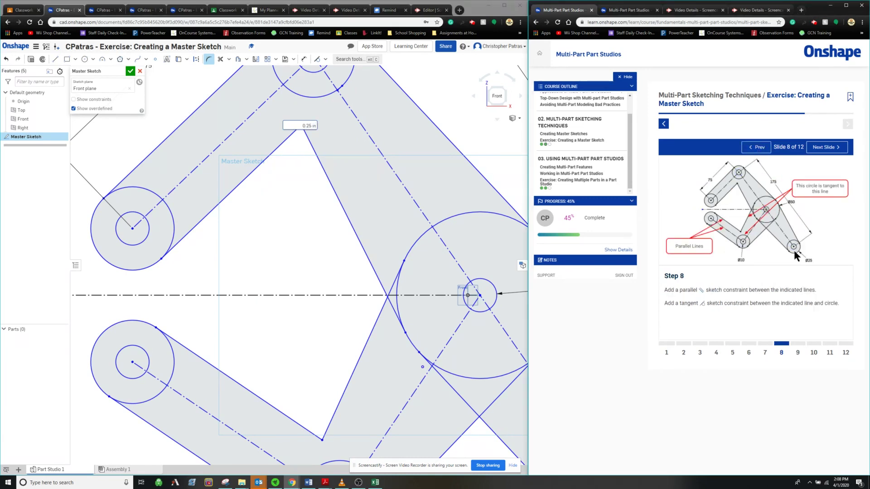
left_click(821, 154)
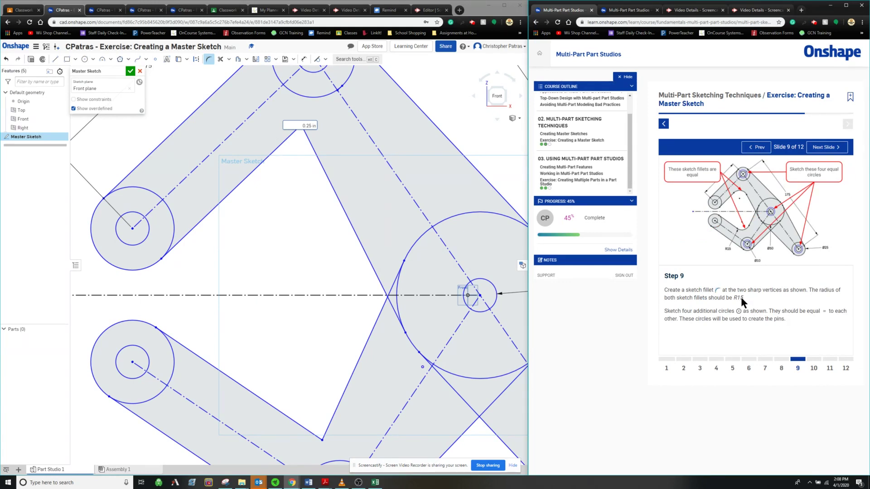
left_click(302, 127)
double_click(302, 127)
type("15")
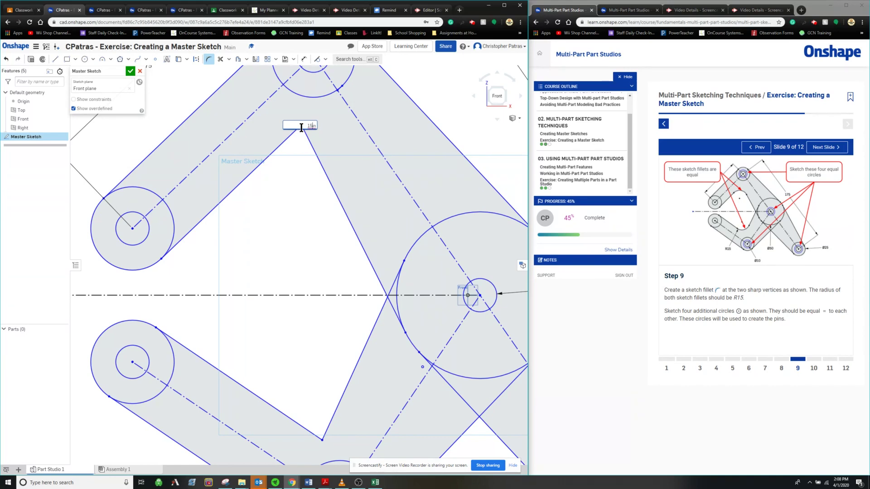
key("Return")
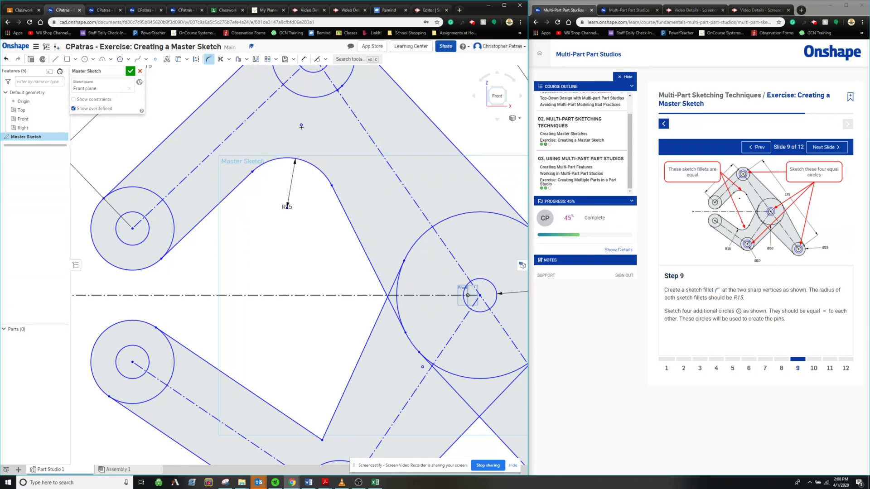
Fillet the lower sharp inner corner at R15, picking its two lines
scroll(314, 241, "down", 2)
scroll(331, 211, "down", 2)
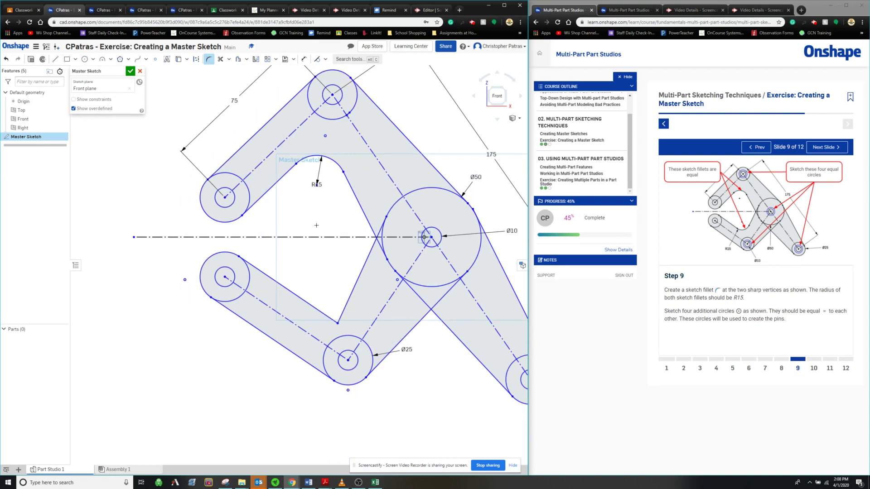
left_click(343, 313)
left_click_drag(315, 303, 317, 285)
key("Escape")
left_click(209, 59)
left_click(322, 314)
left_click(347, 301)
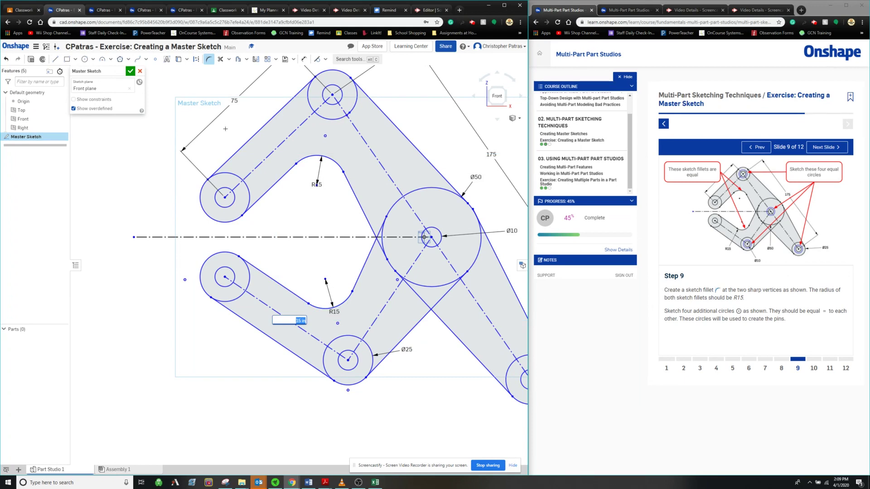
left_click(84, 59)
Sketch four small pin circles on the top, right, lower and far-right hubs
scroll(350, 111, "up", 2)
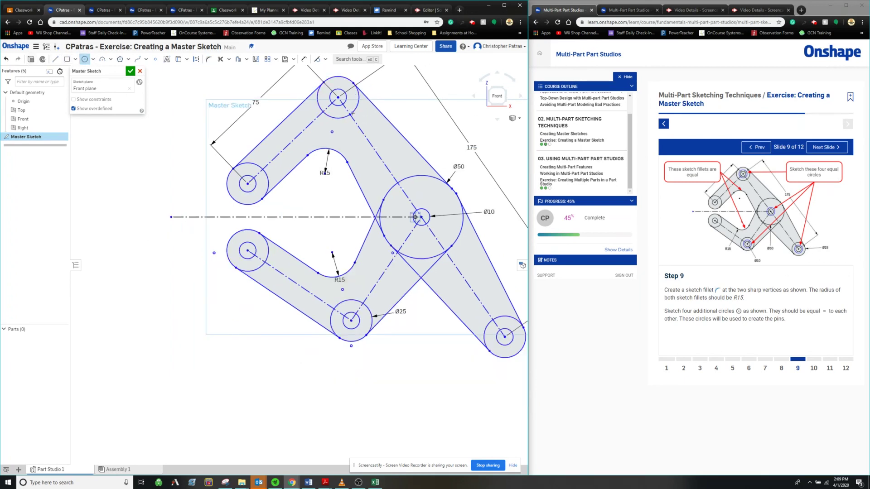
scroll(350, 110, "up", 1)
middle_click_drag(350, 110, 401, 193)
left_click(391, 182)
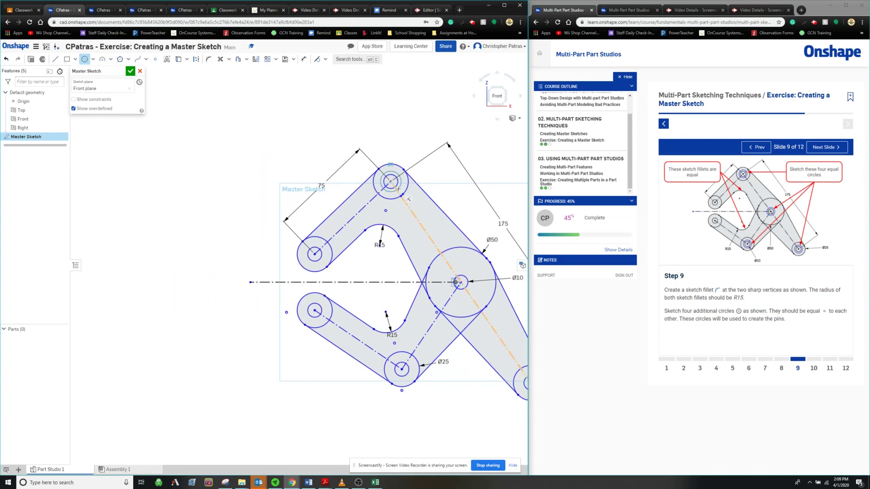
left_click(400, 191)
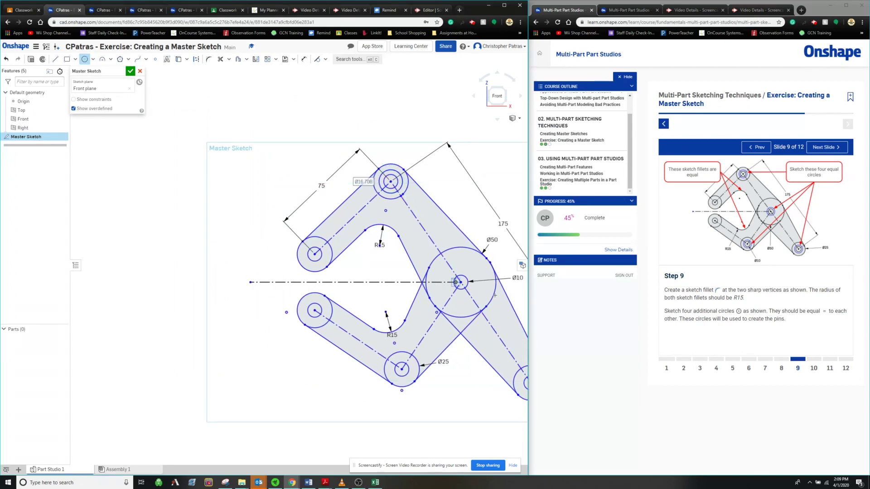
left_click(461, 282)
left_click(470, 292)
middle_click_drag(411, 361, 389, 288)
left_click(380, 297)
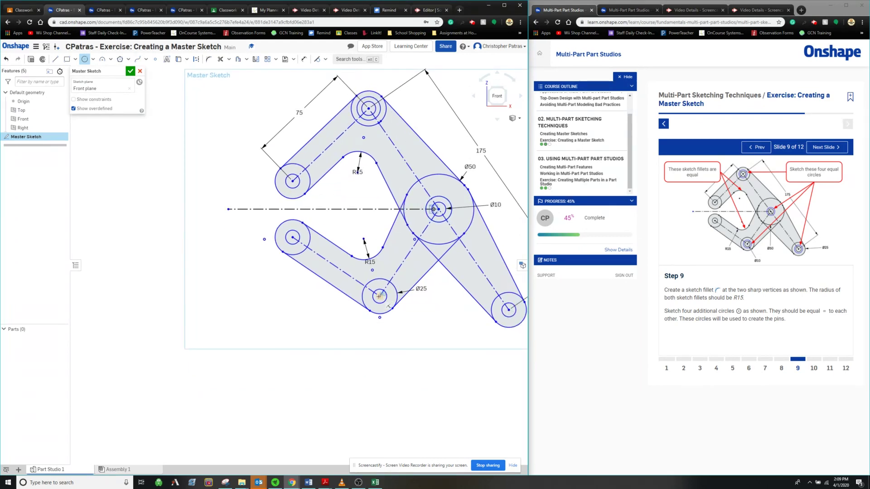
left_click(388, 304)
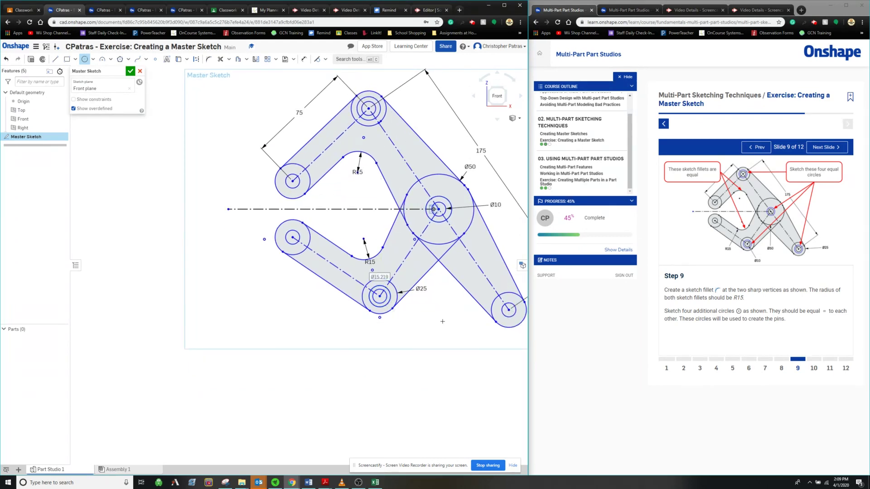
left_click(508, 309)
left_click(517, 318)
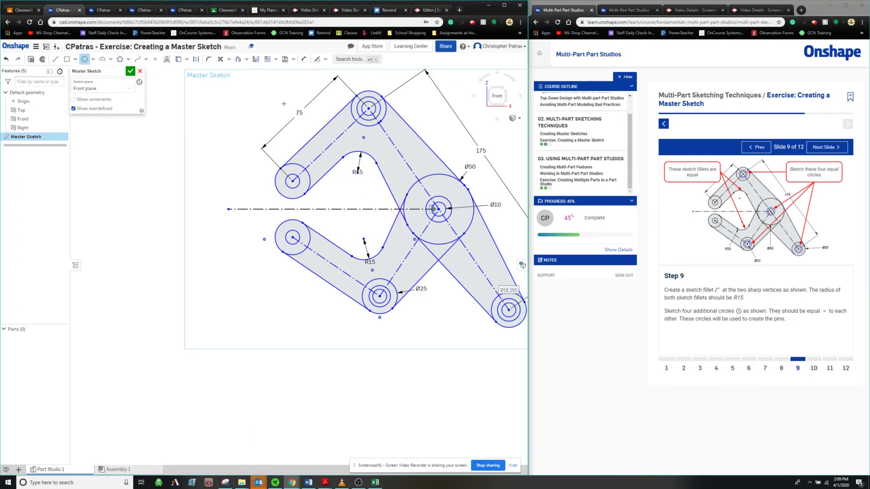
Try an Equal constraint between the two fillet arcs, then undo after the solve error
left_click(326, 60)
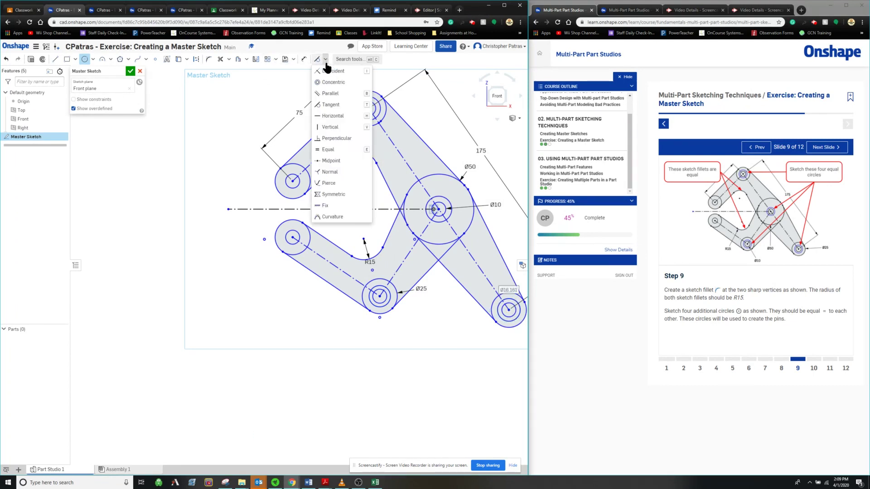
left_click(328, 149)
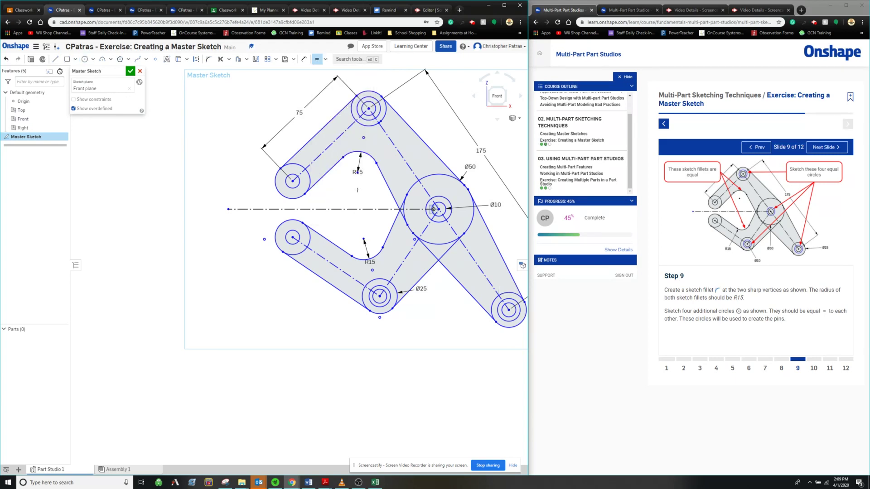
left_click(364, 153)
left_click(375, 257)
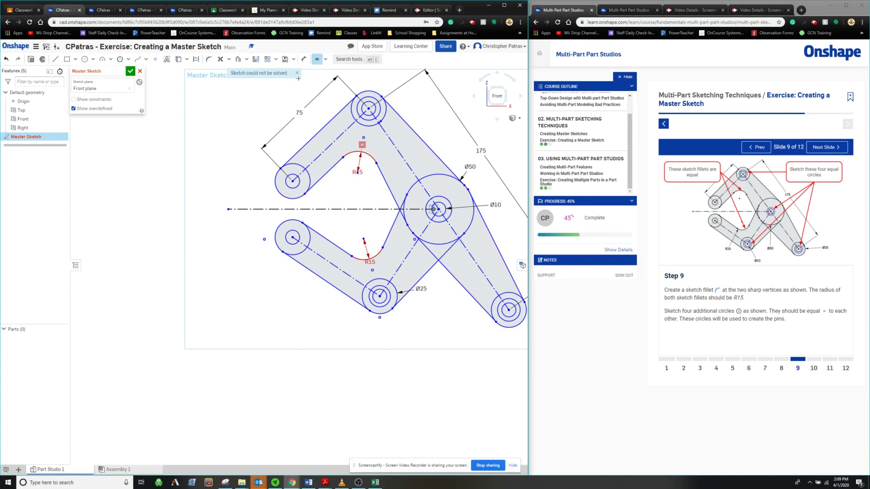
left_click(296, 74)
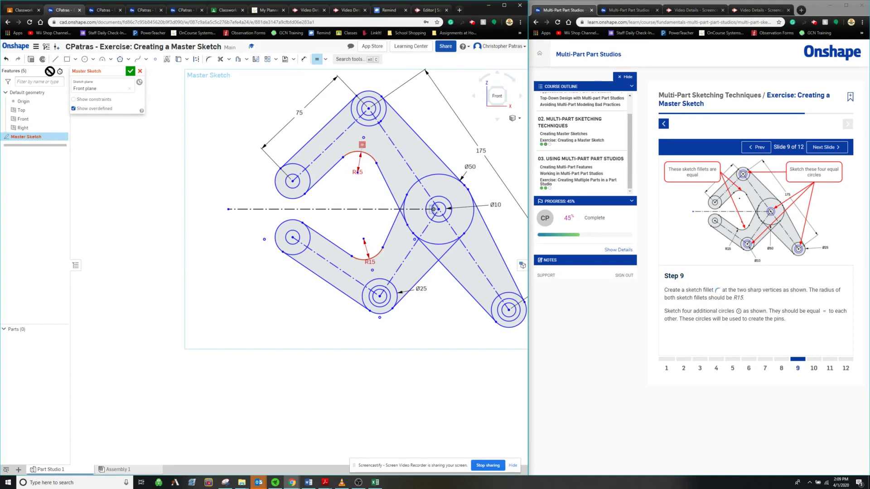
left_click(6, 59)
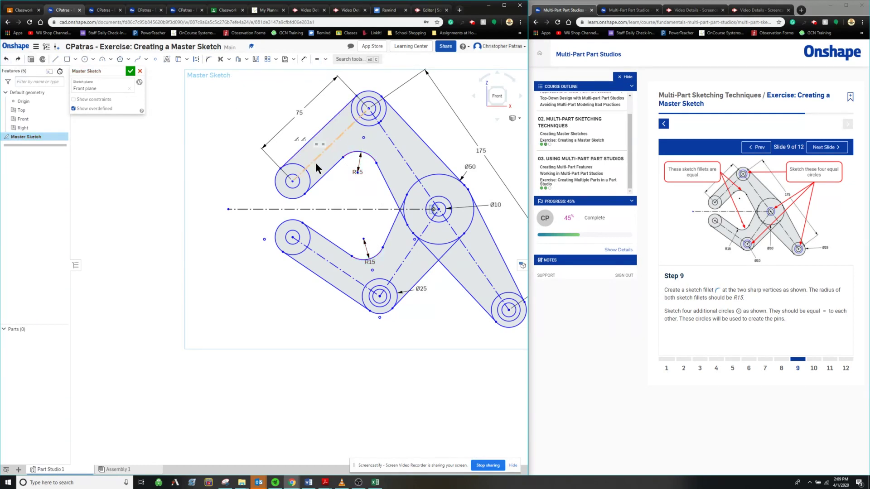
Delete the lower fillet's R15 dimension and constrain both fillet arcs equal
middle_click_drag(315, 157, 308, 200)
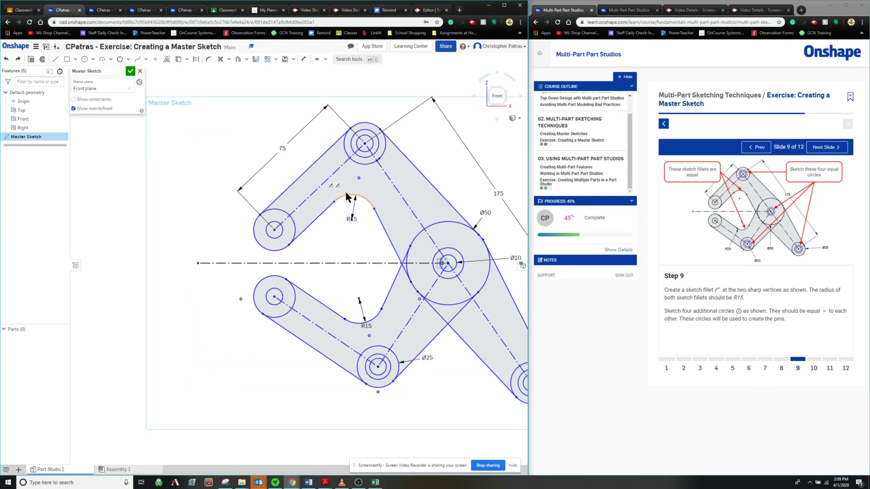
scroll(346, 196, "up", 3)
scroll(377, 133, "down", 2)
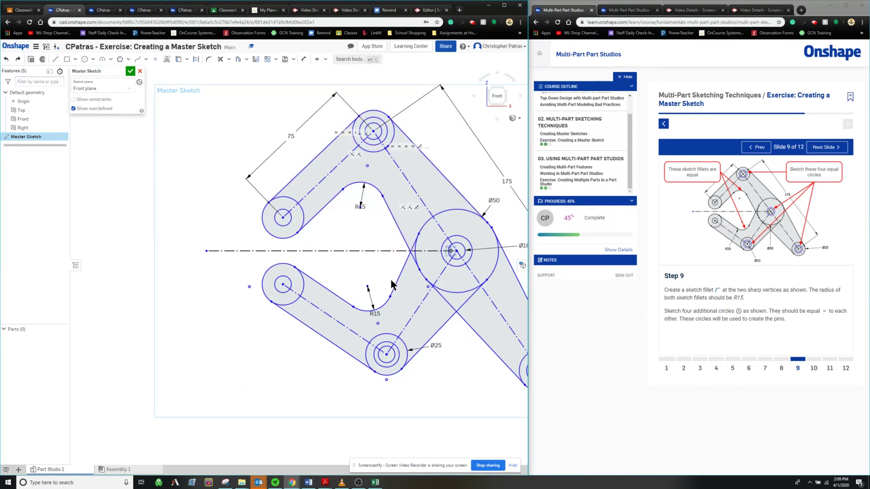
left_click(372, 300)
key("Delete")
left_click(363, 183)
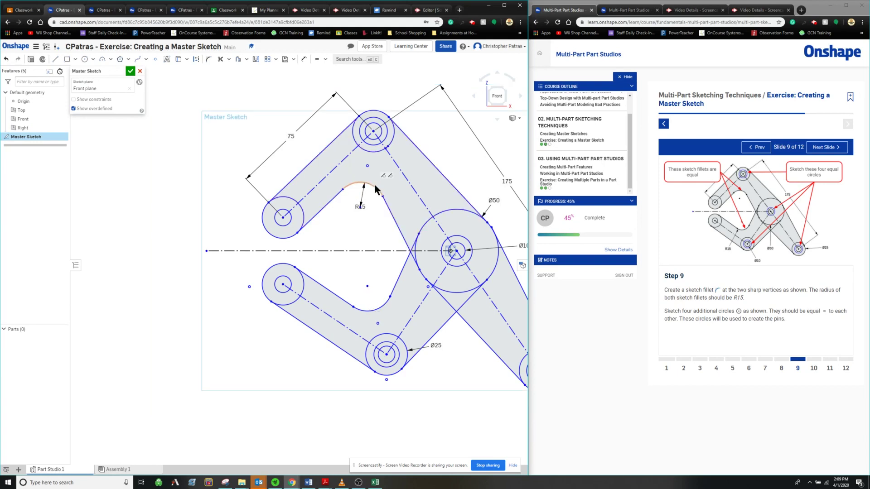
left_click(316, 59)
left_click(370, 311)
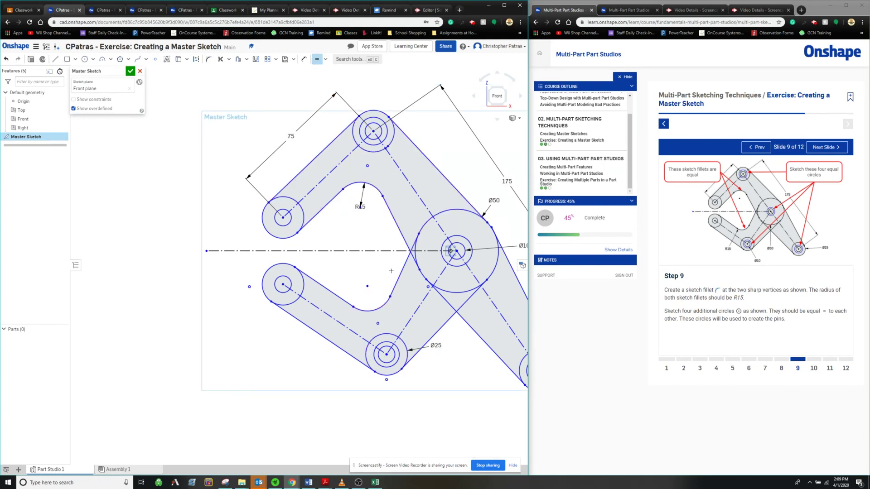
left_click(377, 310)
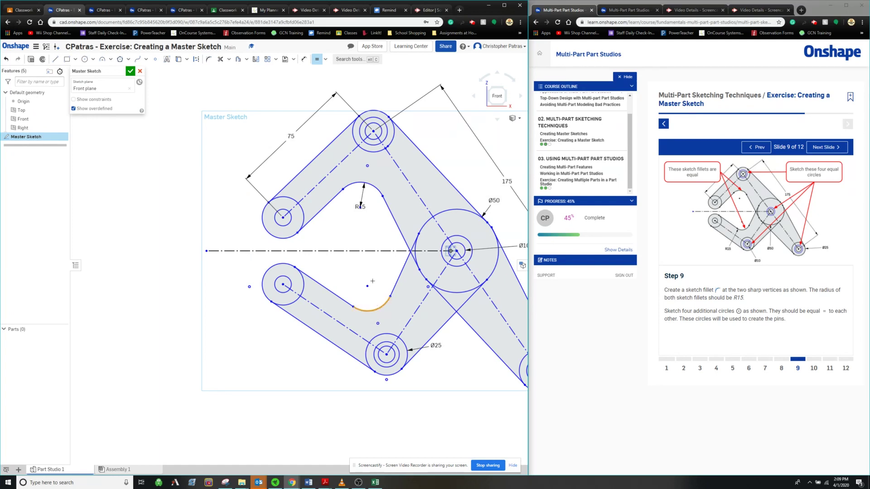
left_click(358, 183)
Apply Equal to a pin circle, then advance the course to Step 10
middle_click_drag(362, 241, 307, 240)
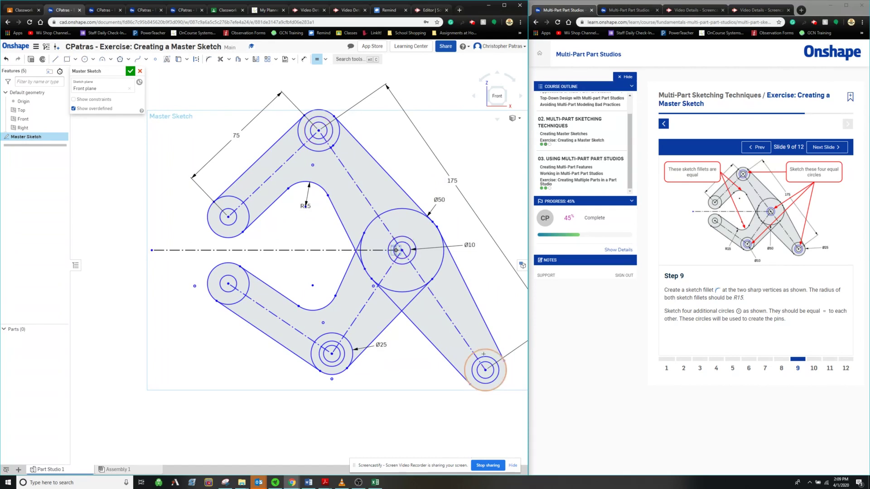
left_click(411, 239)
key("Escape")
left_click(837, 147)
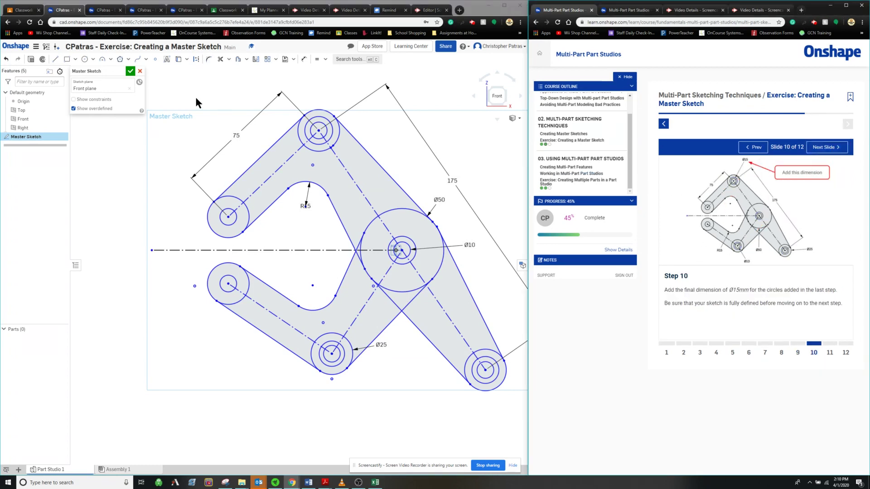
Dimension the top pin circle to Ø15 and move the course on to Step 11
scroll(302, 107, "up", 4)
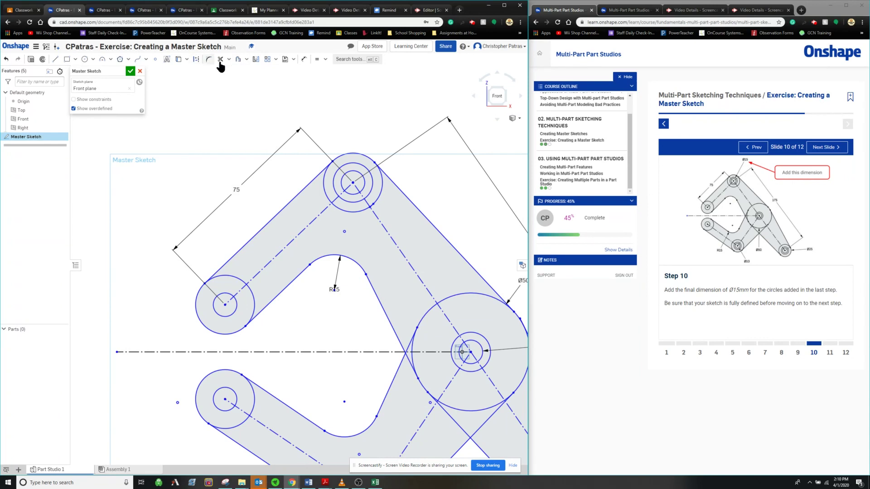
left_click(304, 59)
left_click(357, 135)
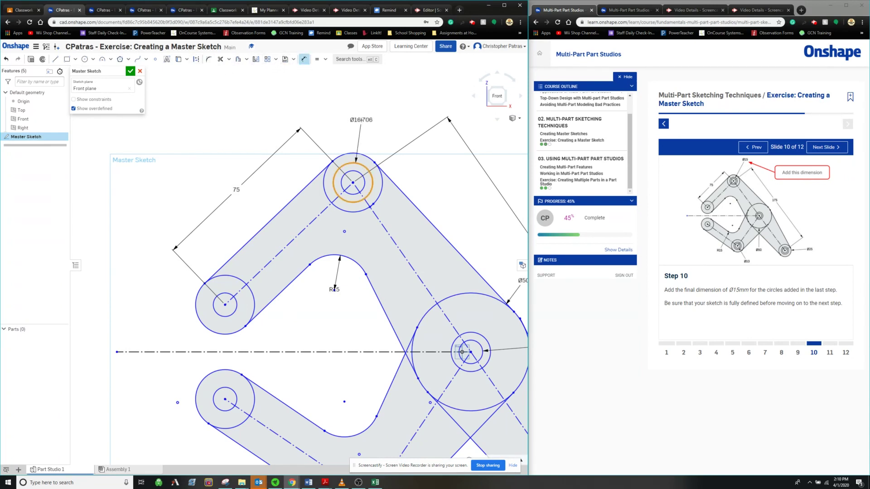
type("15")
key("Return")
scroll(373, 138, "down", 3)
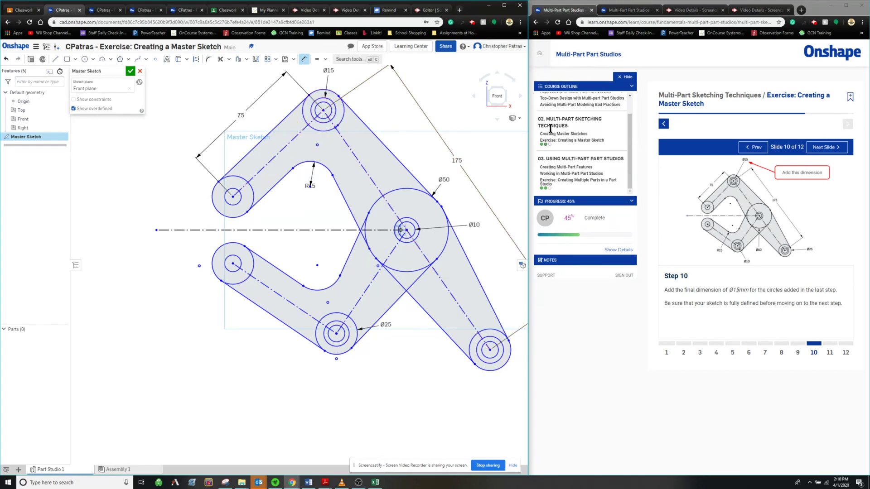
left_click(820, 150)
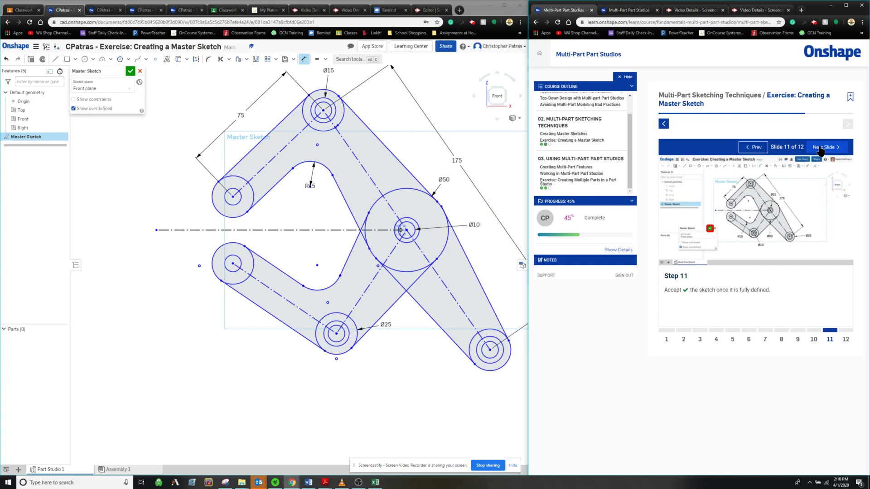
Frame the whole linkage sketch and start a new snip in the Snipping Tool
scroll(358, 226, "down", 3)
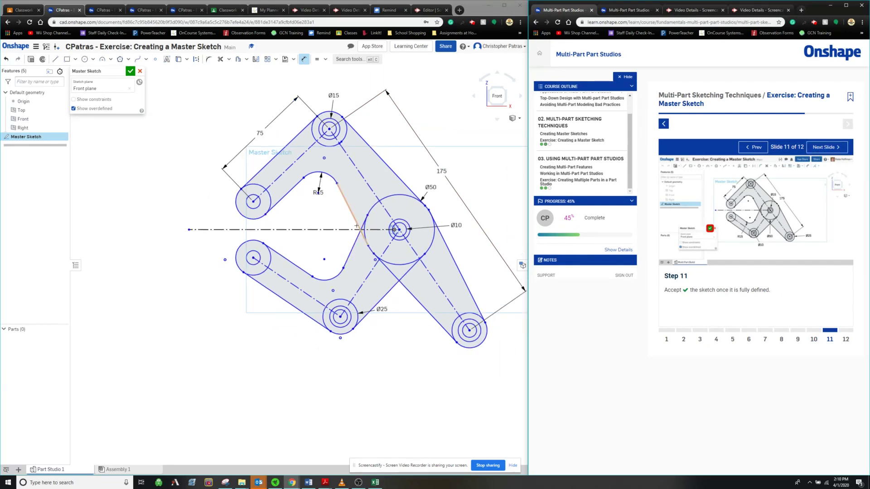
scroll(352, 224, "up", 2)
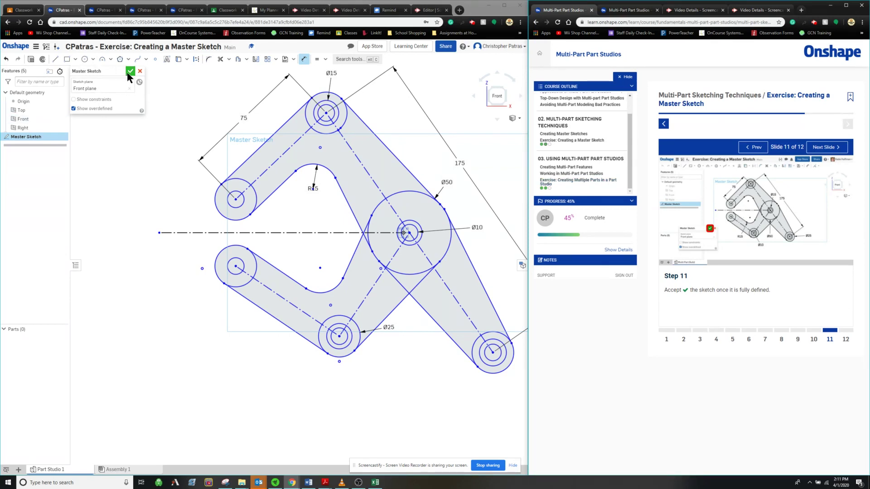
mouse_move(207, 128)
middle_mouse_down()
mouse_move(207, 153)
mouse_move(142, 154)
middle_mouse_up()
scroll(141, 153, "down", 1)
scroll(117, 167, "up", 2)
middle_click_drag(113, 215, 111, 195)
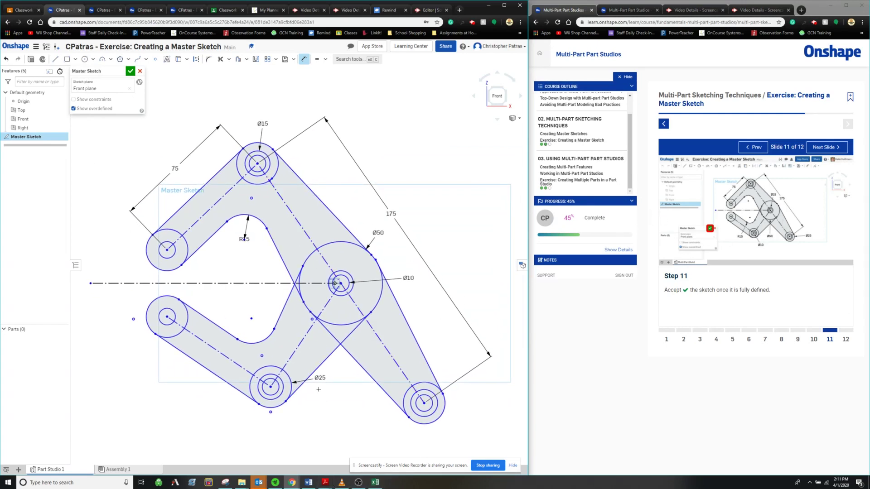
left_click(221, 484)
left_click(204, 98)
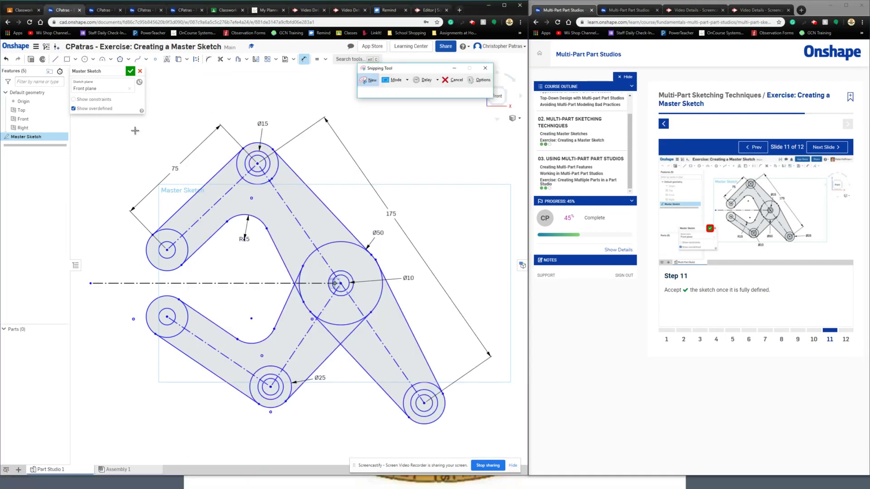
Snip the full sketch area, then minimize the Snipping Tool window
mouse_move(88, 121)
left_mouse_down()
mouse_move(431, 335)
mouse_move(514, 433)
left_mouse_up()
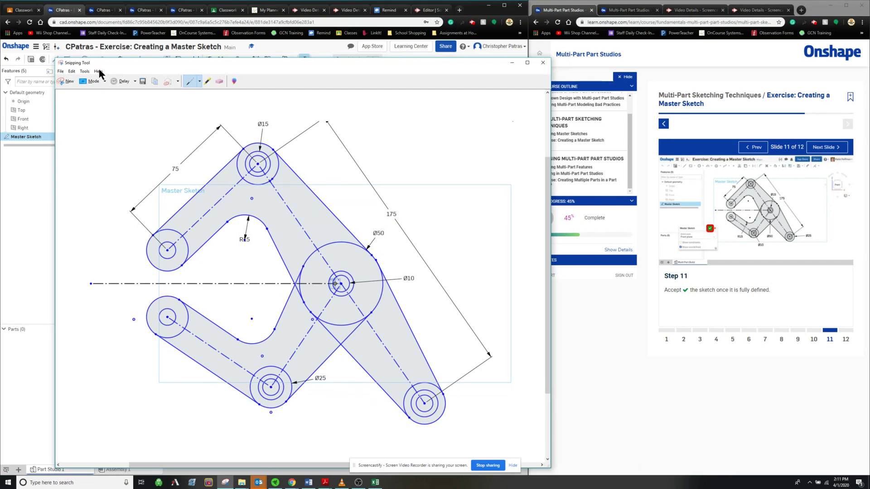
left_click(513, 63)
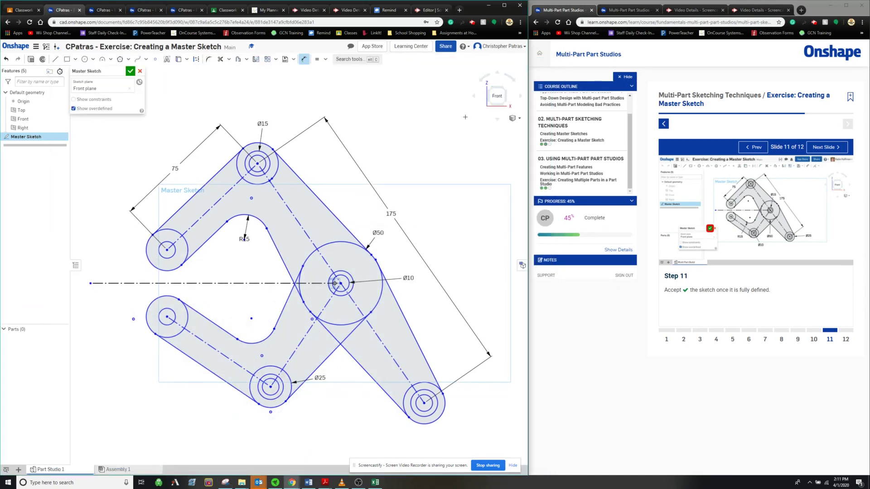